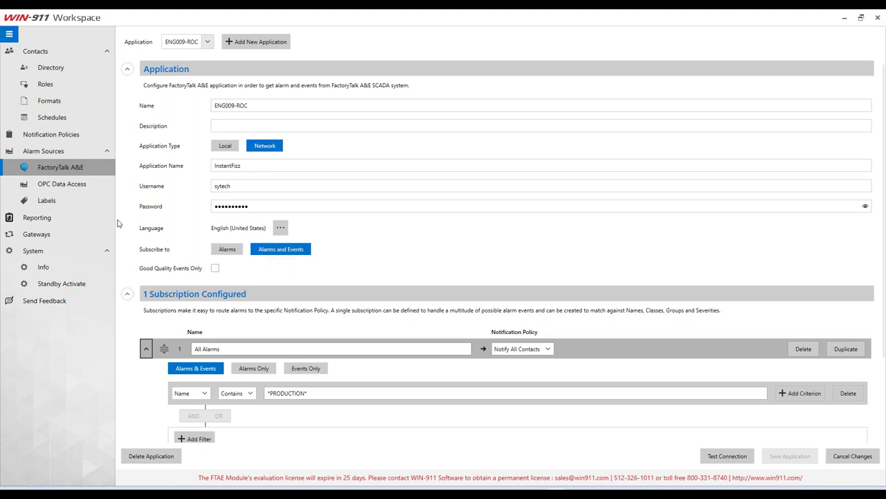
Step: Check a directory contact and the FactoryTalk A&E alarm source settings, then minimize WIN-911 Workspace
{"action": "left_click", "coordinate": [51, 67]}
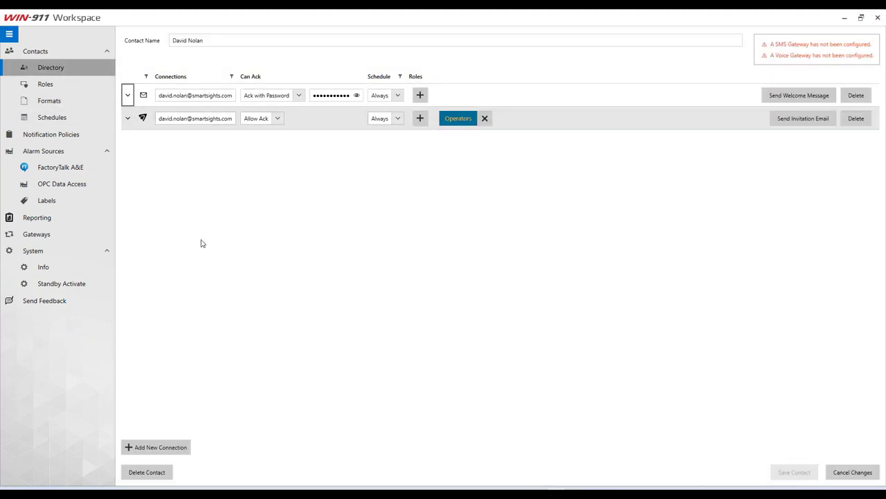
{"action": "left_click", "coordinate": [73, 167]}
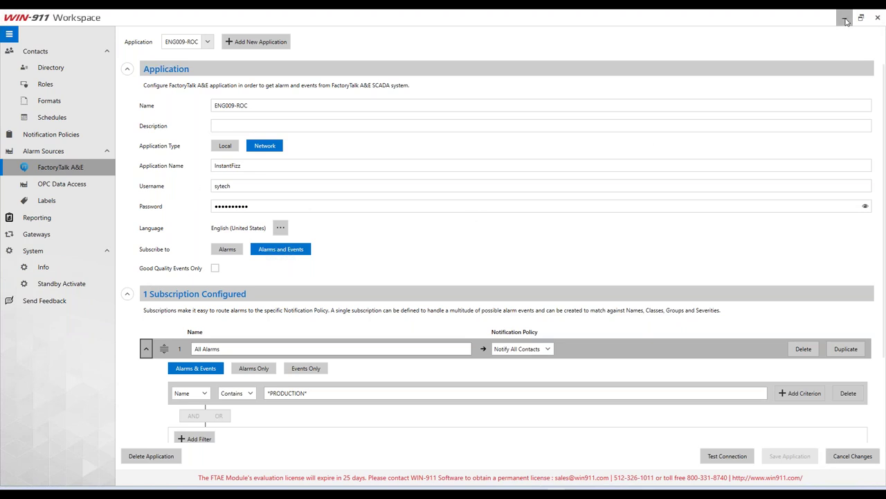
{"action": "left_click", "coordinate": [845, 17]}
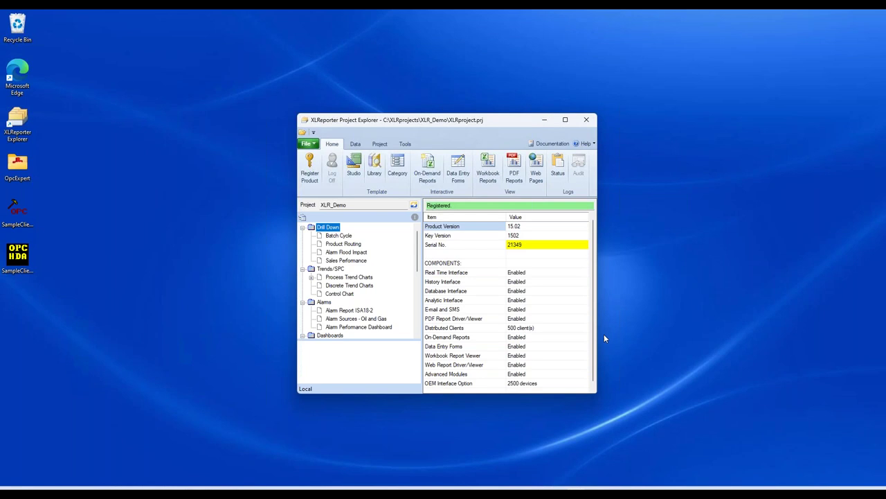
Step: Start a new XLReporter project and move past the wizard's welcome page
{"action": "left_click", "coordinate": [309, 144]}
{"action": "left_click", "coordinate": [325, 160]}
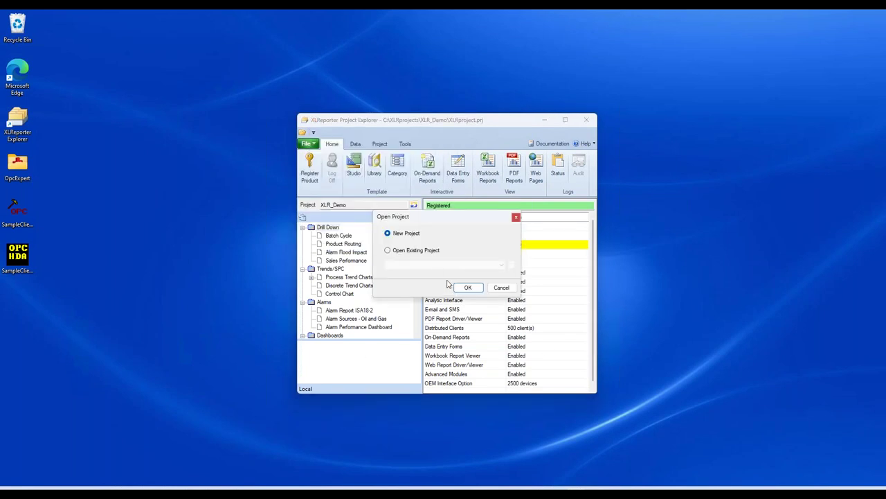
{"action": "left_click", "coordinate": [466, 287]}
{"action": "left_click", "coordinate": [453, 325]}
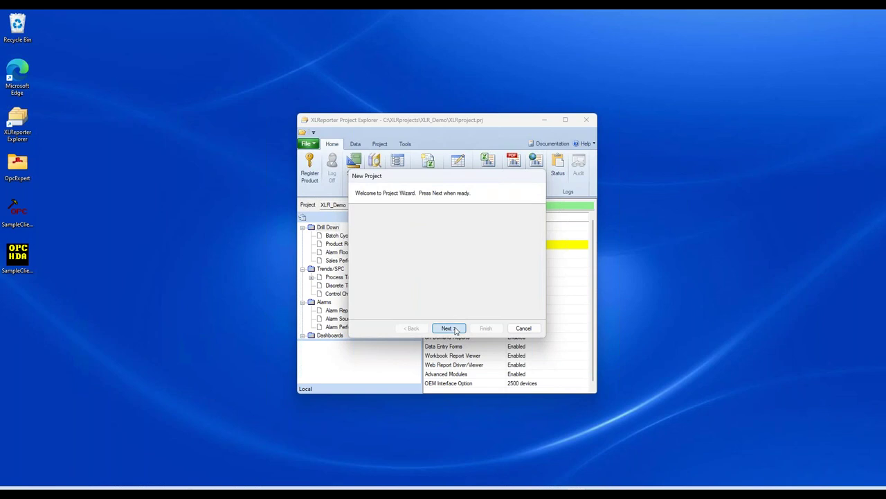
Step: Name the project Demo_XLR_SmartSights and advance to the connector step
{"action": "type", "text": "DEmo_XLR"}
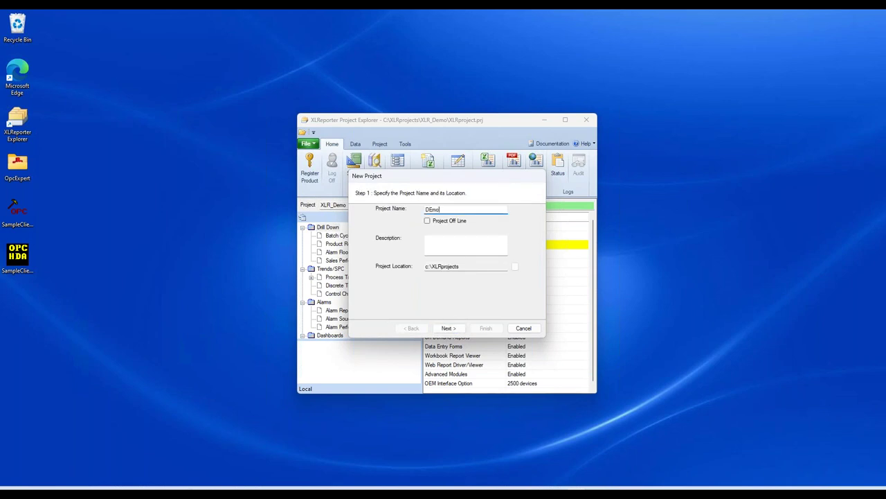
{"action": "key", "text": "BackSpace"}
{"action": "key", "text": "BackSpace"}
{"action": "key", "text": "BackSpace"}
{"action": "key", "text": "BackSpace"}
{"action": "key", "text": "BackSpace"}
{"action": "key", "text": "BackSpace"}
{"action": "key", "text": "BackSpace"}
{"action": "type", "text": "emo_XLR_Smal"}
{"action": "key", "text": "BackSpace"}
{"action": "type", "text": "rtSiggh"}
{"action": "key", "text": "BackSpace"}
{"action": "type", "text": "ght"}
{"action": "key", "text": "BackSpace"}
{"action": "key", "text": "BackSpace"}
{"action": "key", "text": "BackSpace"}
{"action": "type", "text": "hts"}
{"action": "left_click", "coordinate": [441, 328]}
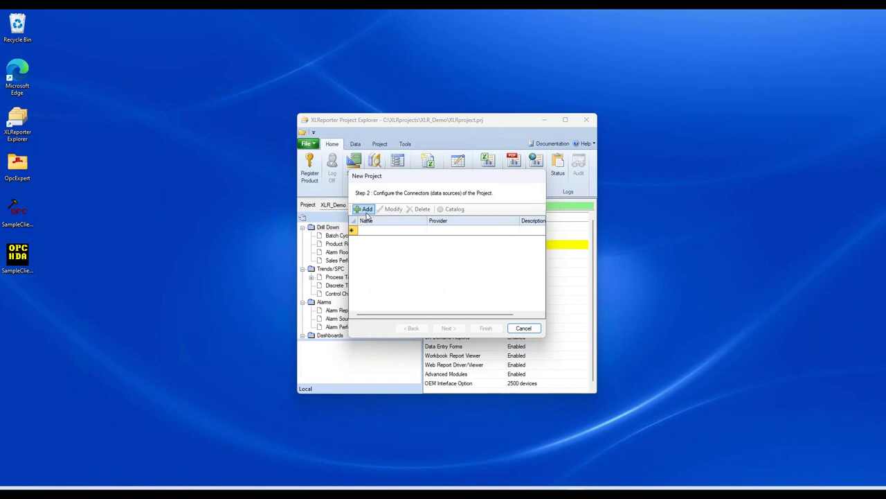
Step: Add a connector and browse the WIN-911, Database and OPC source types
{"action": "left_click", "coordinate": [367, 210]}
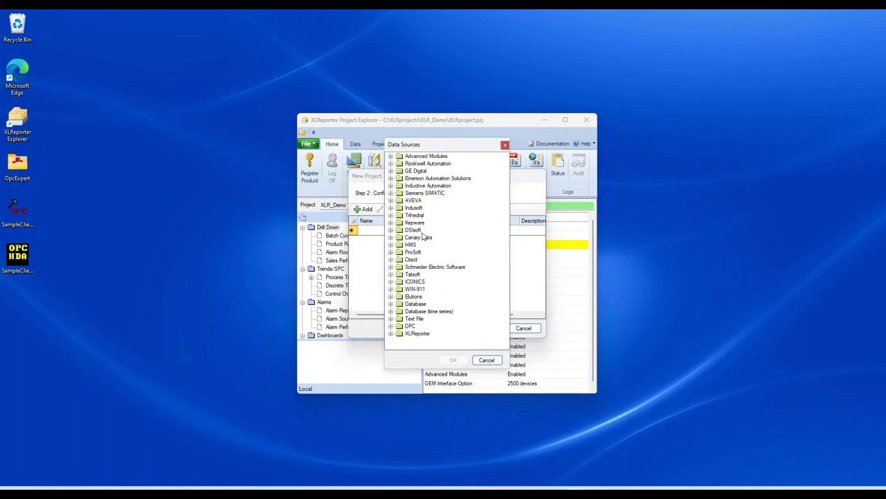
{"action": "left_click", "coordinate": [391, 289]}
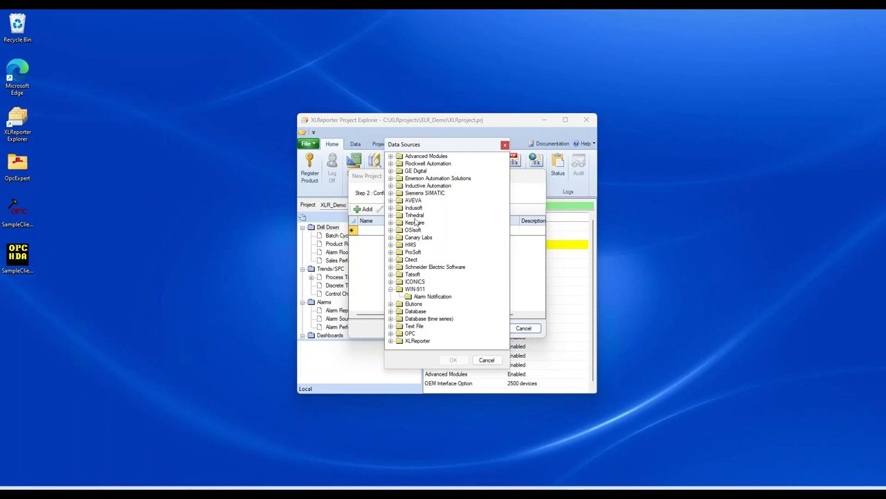
{"action": "left_click", "coordinate": [390, 312]}
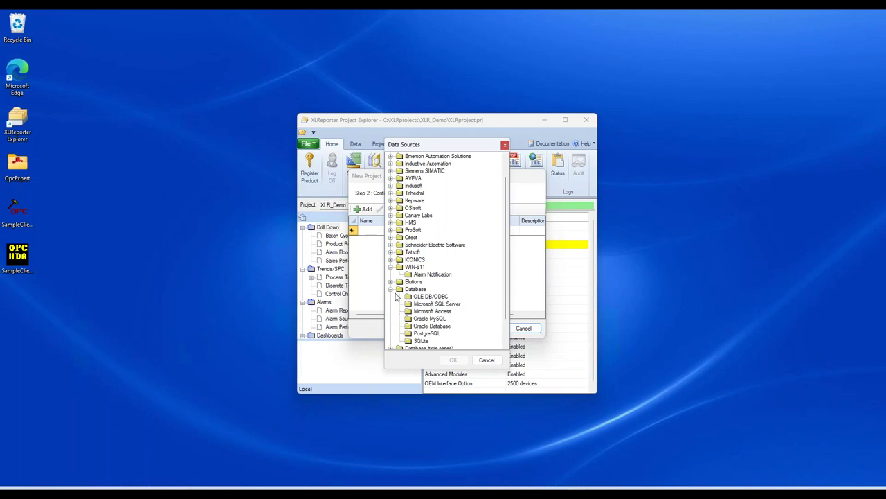
{"action": "left_click", "coordinate": [390, 289]}
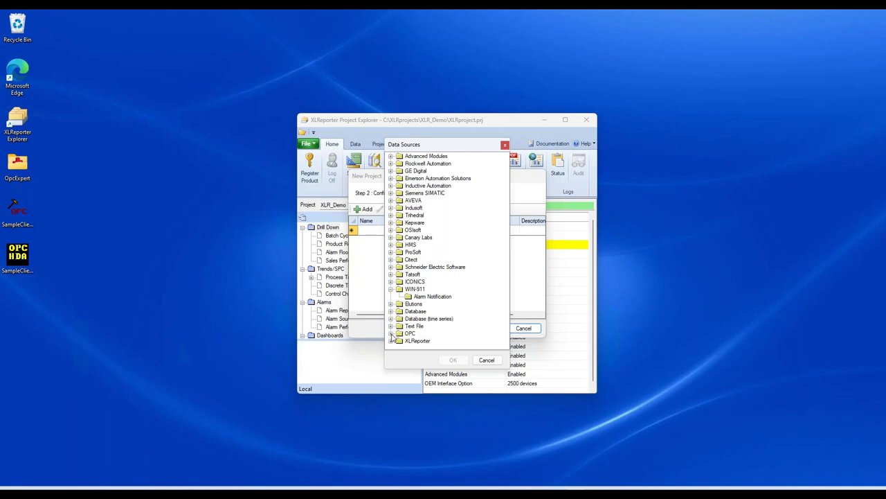
{"action": "left_click", "coordinate": [391, 334]}
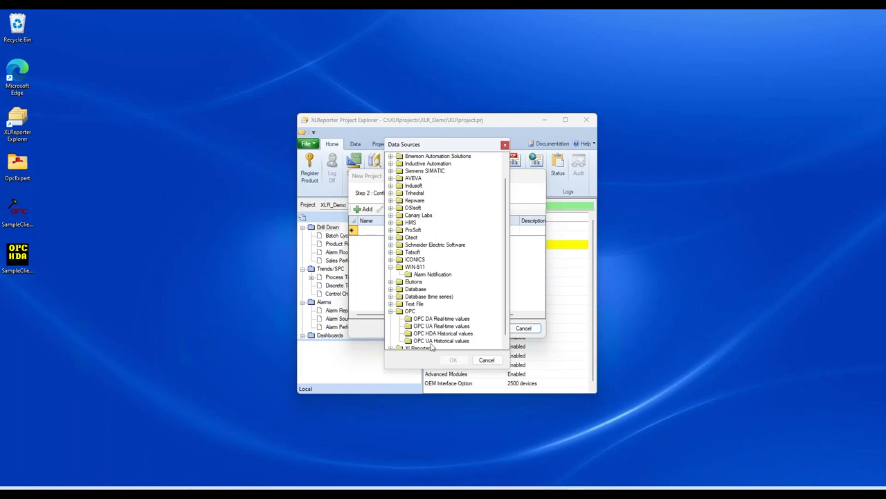
{"action": "scroll", "coordinate": [430, 345], "scroll_direction": "down", "scroll_amount": 1}
{"action": "scroll", "coordinate": [424, 304], "scroll_direction": "up", "scroll_amount": 4}
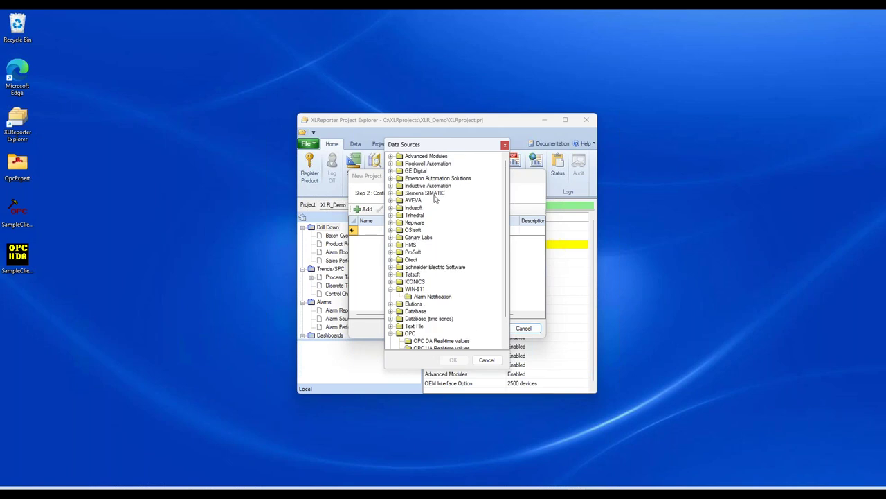
{"action": "scroll", "coordinate": [430, 239], "scroll_direction": "down", "scroll_amount": 2}
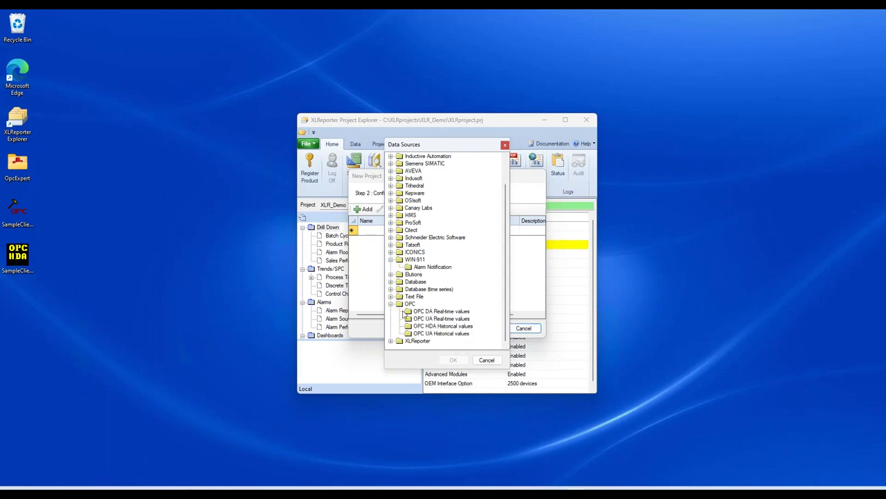
{"action": "left_click", "coordinate": [391, 303]}
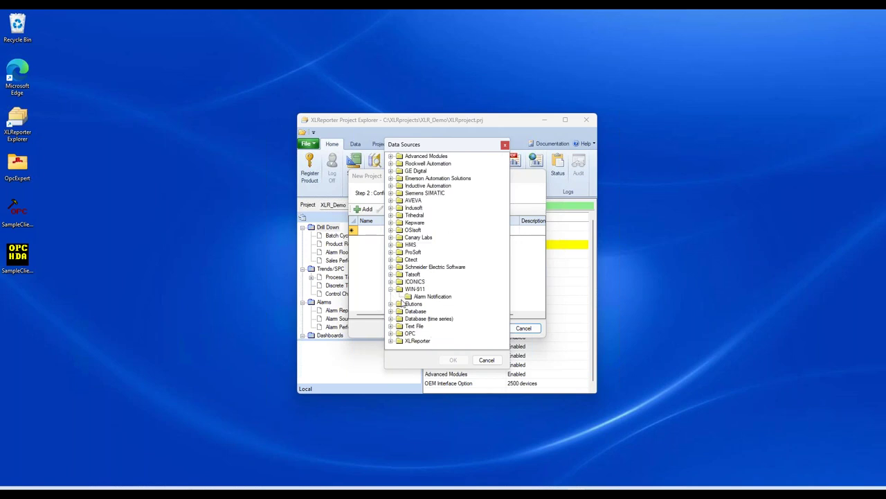
Step: Choose WIN-911 Alarm Notification and rename the connector WIN-911_Notifications
{"action": "left_click", "coordinate": [425, 297]}
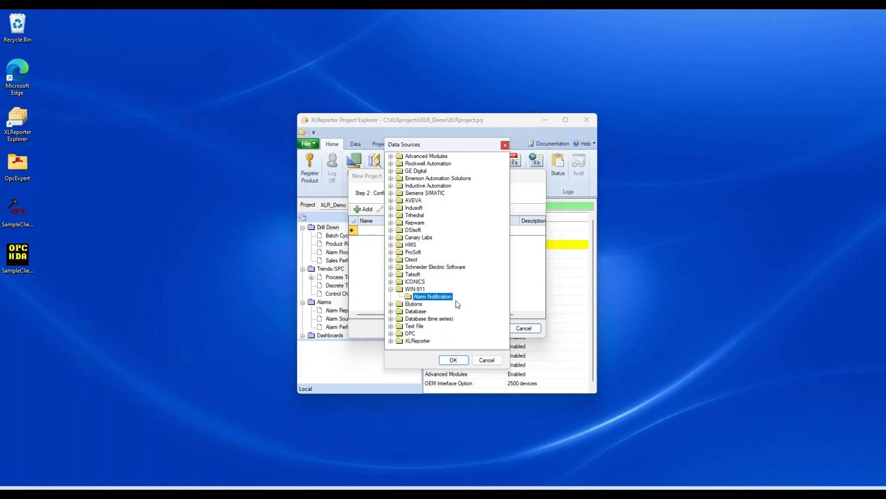
{"action": "left_click", "coordinate": [453, 360]}
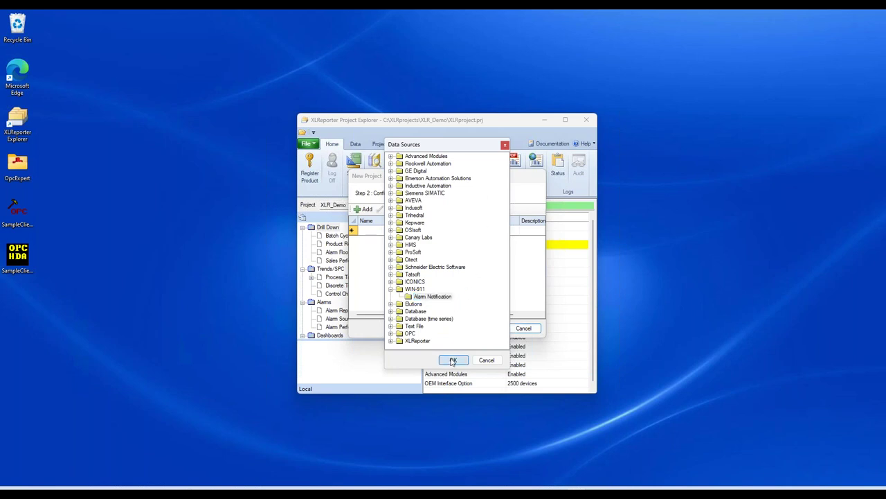
{"action": "key", "text": "BackSpace"}
{"action": "type", "text": "Notifications"}
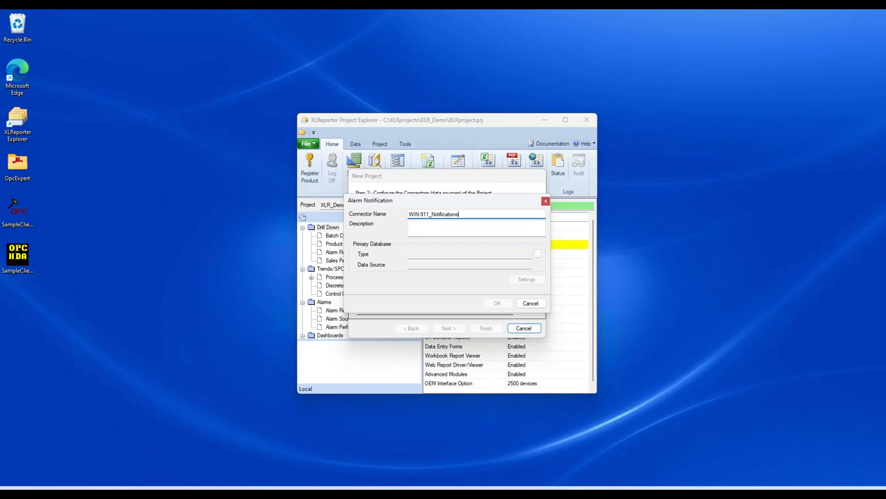
Step: Set the server to 192.168.9.45\SQLEXPRESS using SQL Server authentication with the login and password
{"action": "left_click", "coordinate": [538, 255]}
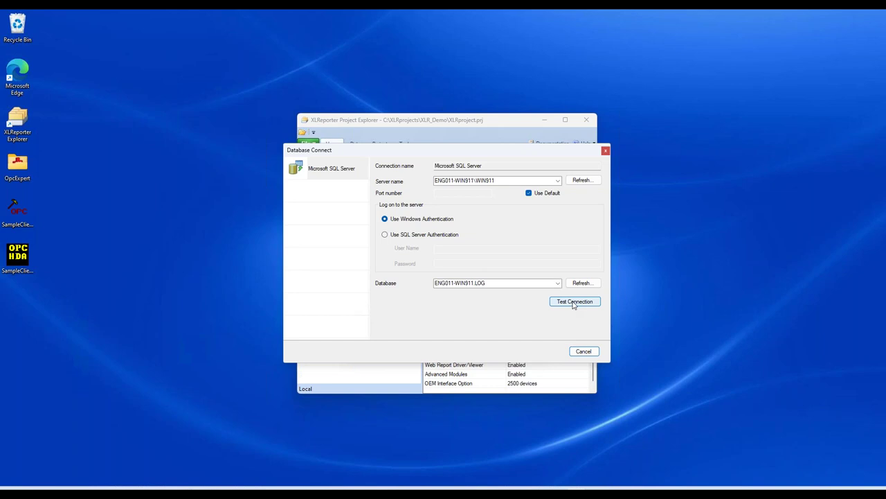
{"action": "left_click", "coordinate": [511, 180]}
{"action": "left_click", "coordinate": [505, 180]}
{"action": "key", "text": "BackSpace"}
{"action": "key", "text": "BackSpace"}
{"action": "key", "text": "BackSpace"}
{"action": "key", "text": "BackSpace"}
{"action": "key", "text": "BackSpace"}
{"action": "key", "text": "BackSpace"}
{"action": "key", "text": "BackSpace"}
{"action": "key", "text": "BackSpace"}
{"action": "key", "text": "BackSpace"}
{"action": "key", "text": "BackSpace"}
{"action": "key", "text": "BackSpace"}
{"action": "key", "text": "BackSpace"}
{"action": "key", "text": "BackSpace"}
{"action": "key", "text": "BackSpace"}
{"action": "key", "text": "BackSpace"}
{"action": "key", "text": "BackSpace"}
{"action": "key", "text": "BackSpace"}
{"action": "key", "text": "BackSpace"}
{"action": "key", "text": "BackSpace"}
{"action": "key", "text": "BackSpace"}
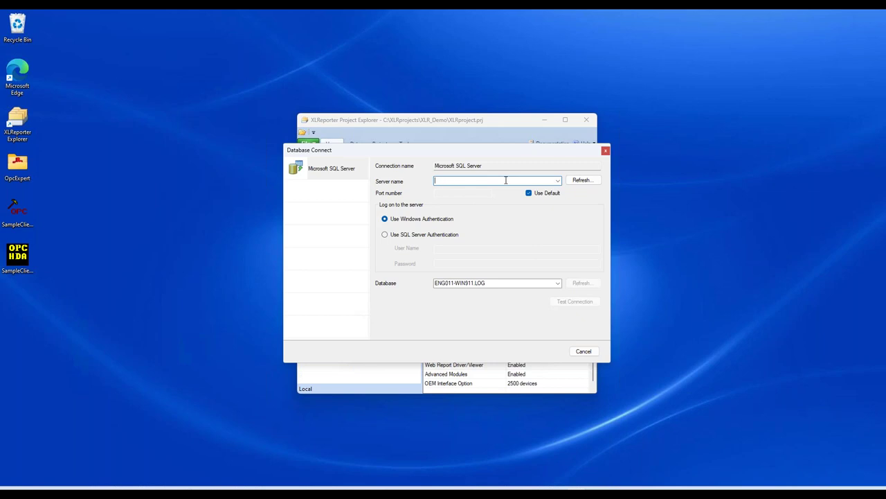
{"action": "type", "text": "192.168.9.45"}
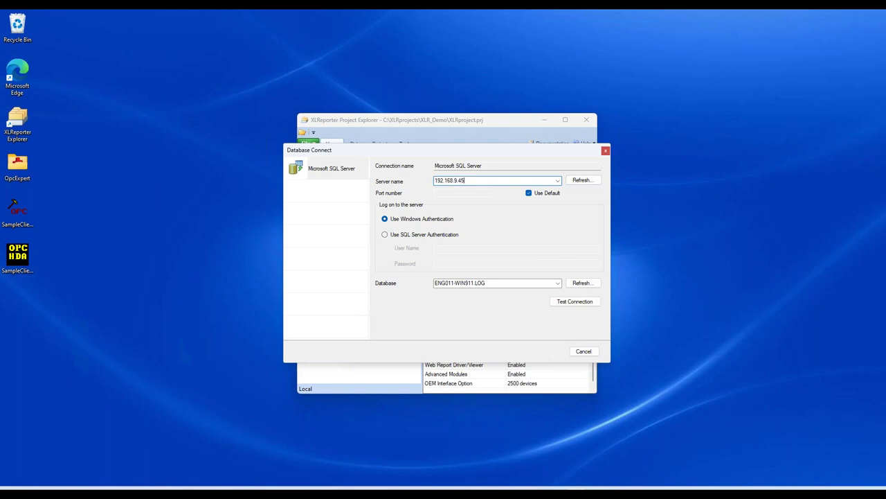
{"action": "type", "text": "\\SQLEXPRESS"}
{"action": "left_click", "coordinate": [420, 235]}
{"action": "type", "text": "sa"}
{"action": "left_click", "coordinate": [446, 261]}
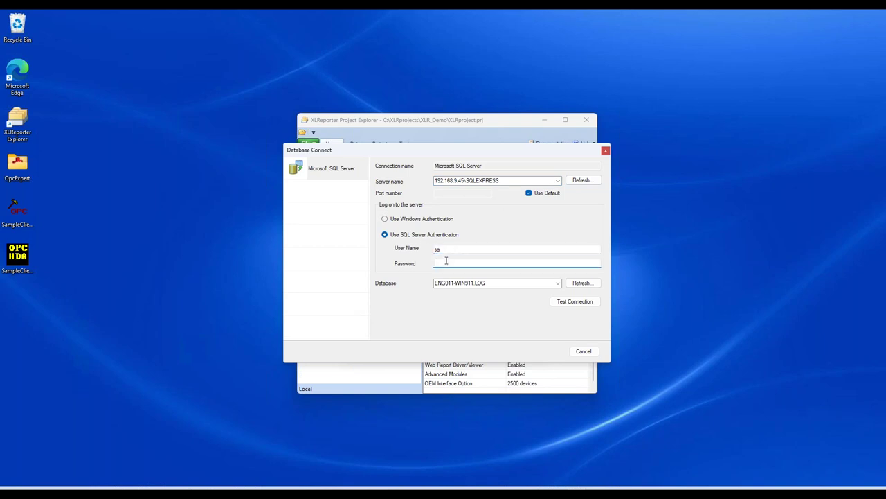
{"action": "type", "text": "1"}
Step: Select the OWWIN91101472.LOG database, test the connection successfully, and save the connector
{"action": "left_click", "coordinate": [558, 283]}
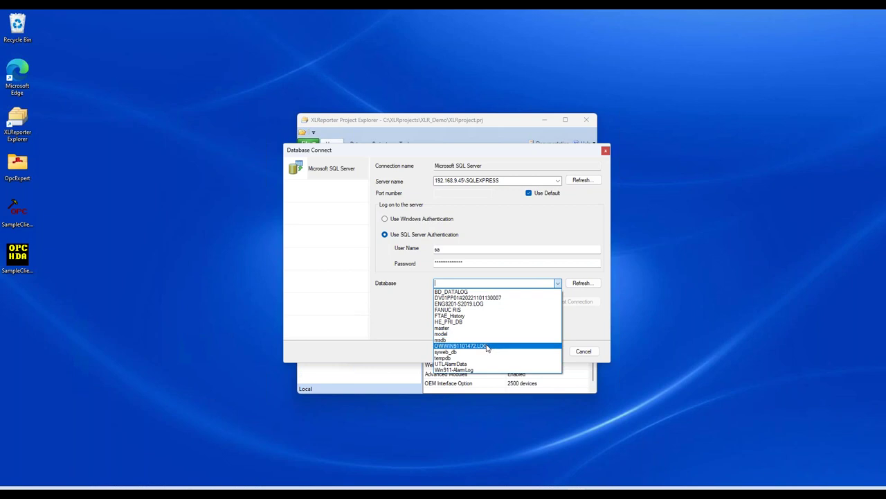
{"action": "left_click", "coordinate": [487, 345]}
{"action": "left_click", "coordinate": [492, 286]}
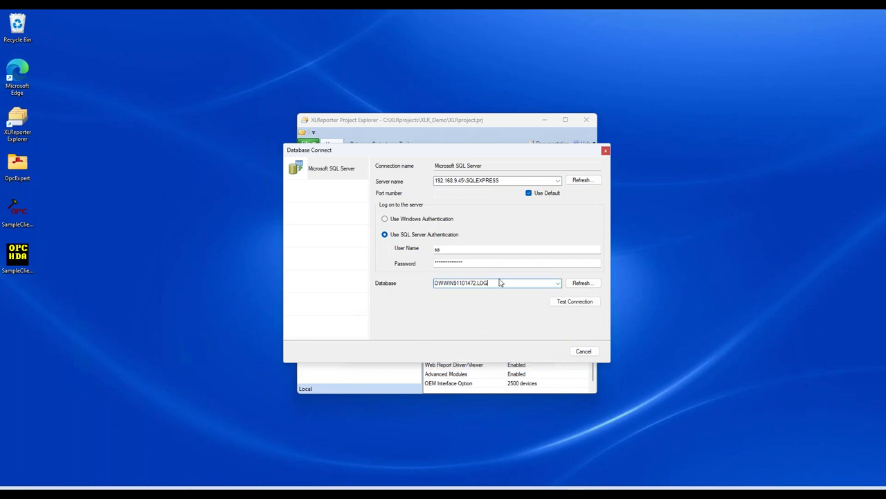
{"action": "left_click", "coordinate": [561, 302]}
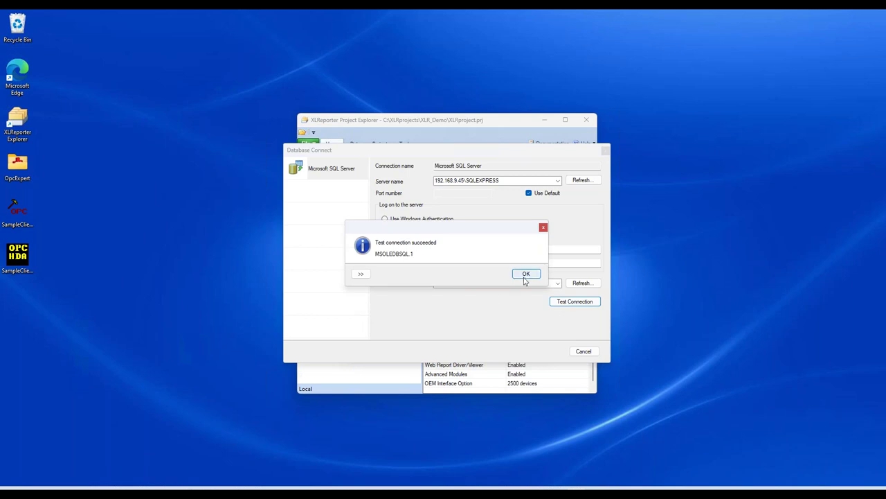
{"action": "left_click", "coordinate": [526, 281]}
{"action": "left_click", "coordinate": [498, 304]}
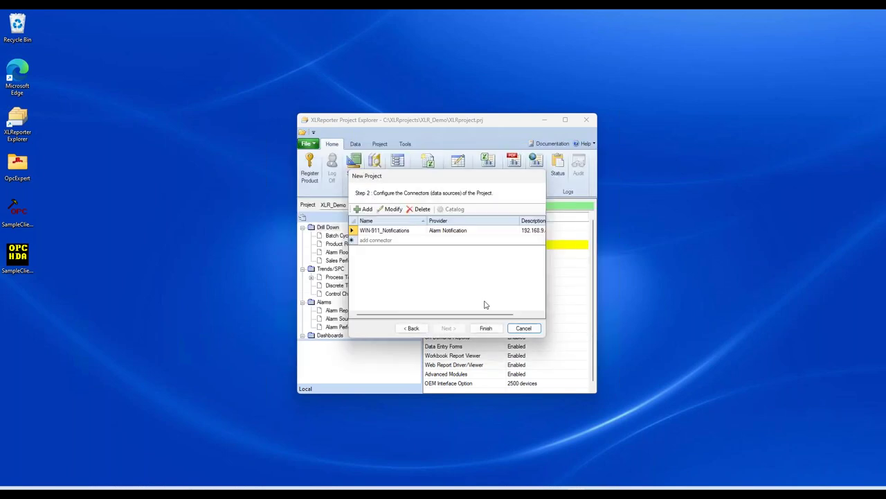
Step: Add a Rockwell Automation FactoryTalk View SE Data Agent Data File(s) connector
{"action": "left_click", "coordinate": [364, 209]}
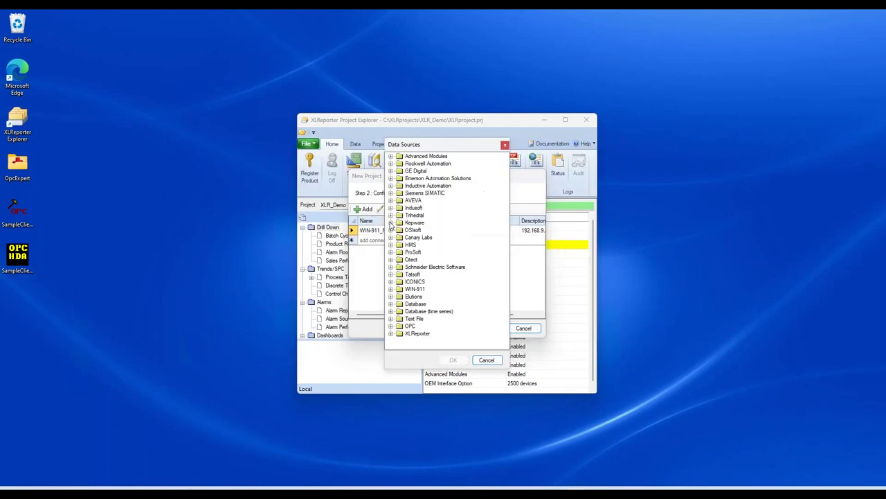
{"action": "left_click", "coordinate": [390, 164]}
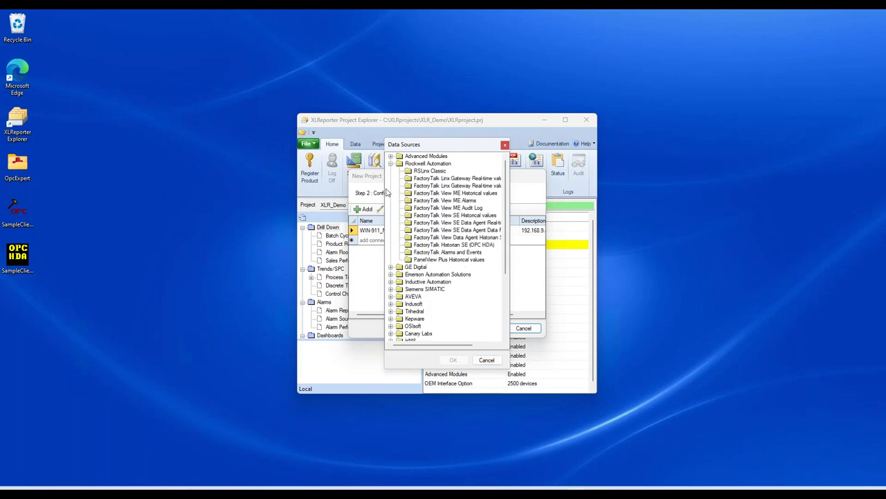
{"action": "left_click", "coordinate": [464, 228]}
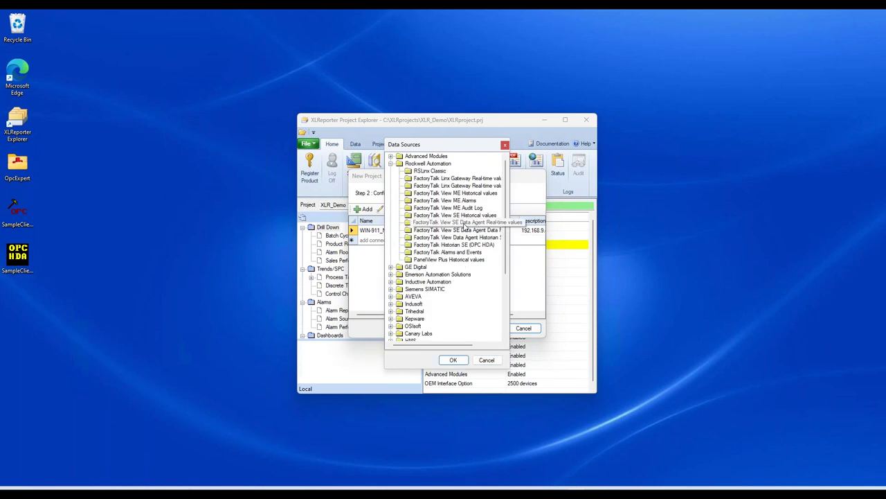
{"action": "left_click", "coordinate": [423, 230]}
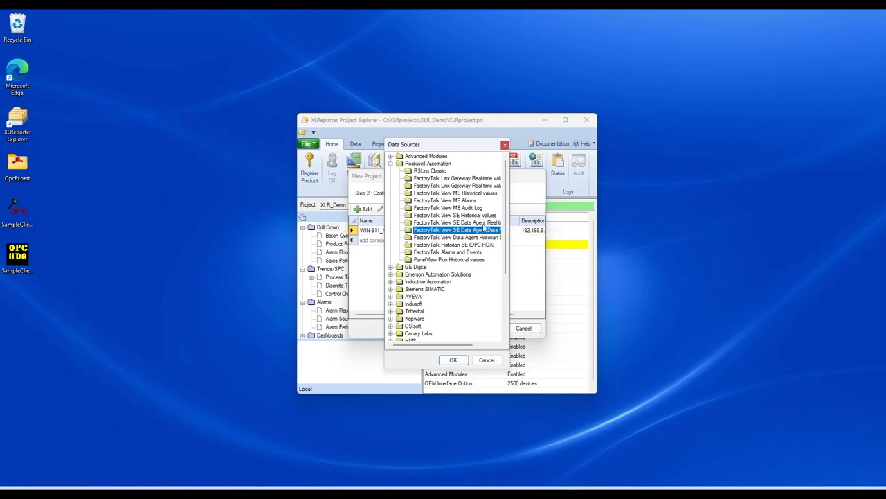
{"action": "left_click", "coordinate": [453, 360]}
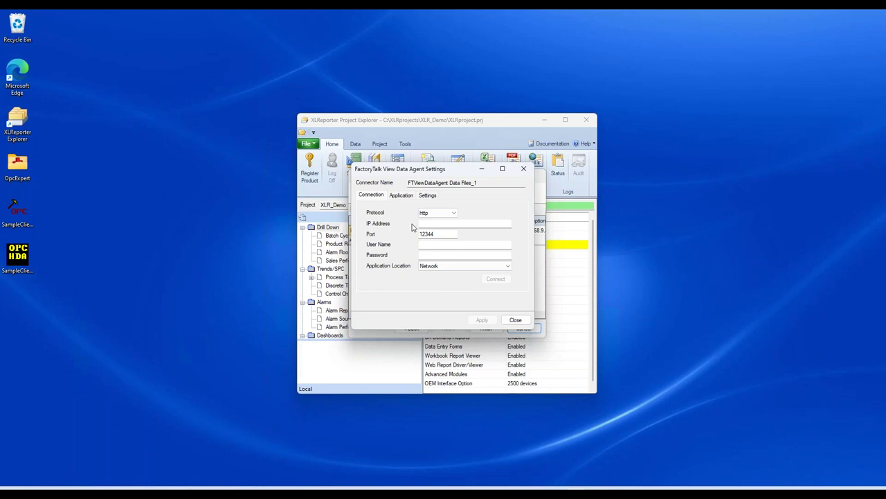
Step: Point the Data Agent connection at host ENG00 with user credentials and test it
{"action": "left_click", "coordinate": [430, 224]}
{"action": "type", "text": "192.168.9.45"}
{"action": "key", "text": "BackSpace"}
{"action": "key", "text": "BackSpace"}
{"action": "key", "text": "BackSpace"}
{"action": "key", "text": "BackSpace"}
{"action": "key", "text": "BackSpace"}
{"action": "key", "text": "BackSpace"}
{"action": "key", "text": "BackSpace"}
{"action": "key", "text": "BackSpace"}
{"action": "key", "text": "BackSpace"}
{"action": "key", "text": "BackSpace"}
{"action": "key", "text": "BackSpace"}
{"action": "type", "text": "ENG00"}
{"action": "left_click", "coordinate": [442, 246]}
{"action": "key", "text": "Tab"}
{"action": "type", "text": "***"}
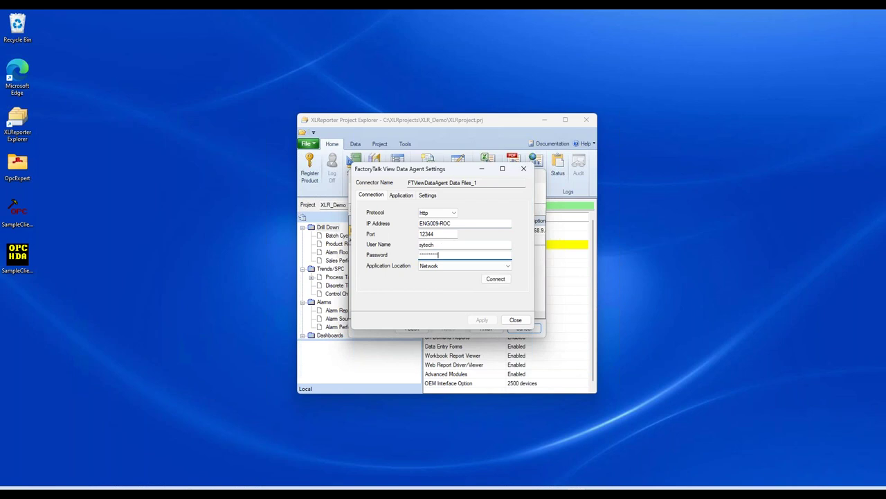
{"action": "left_click", "coordinate": [496, 279]}
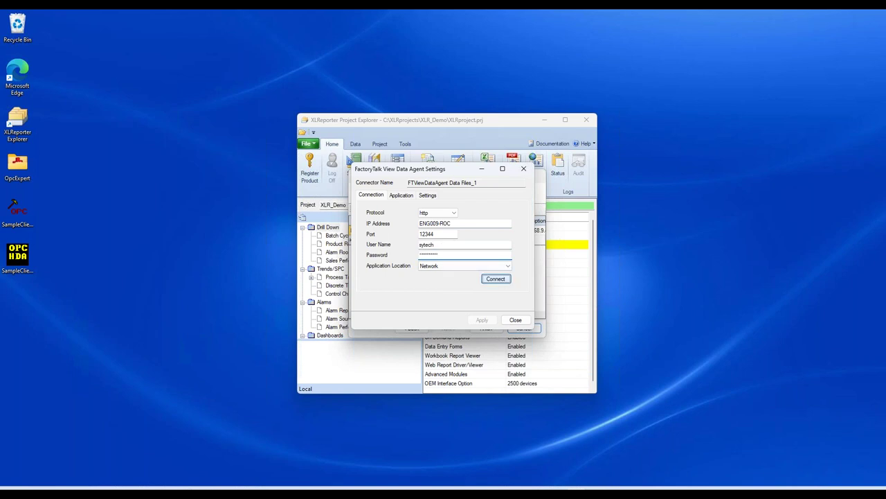
{"action": "left_click", "coordinate": [521, 267]}
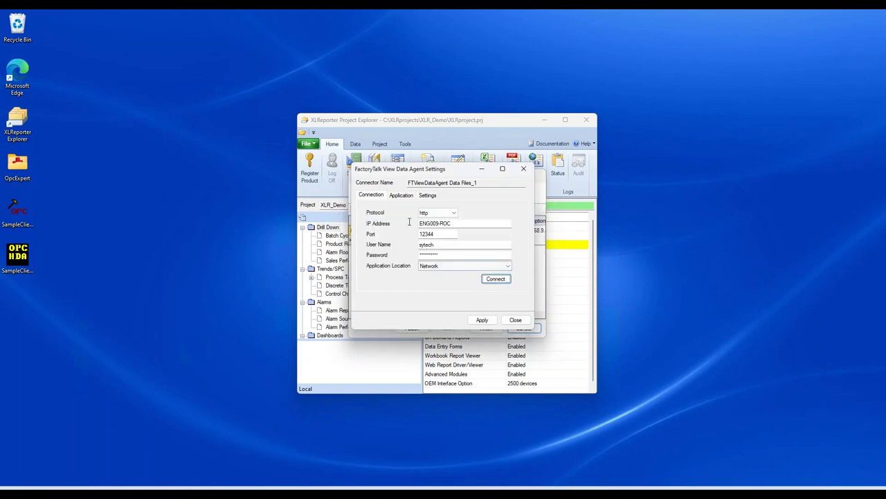
Step: Select the Global.InstantFizz application, apply, and close the data agent settings
{"action": "left_click", "coordinate": [406, 200]}
{"action": "left_click", "coordinate": [461, 213]}
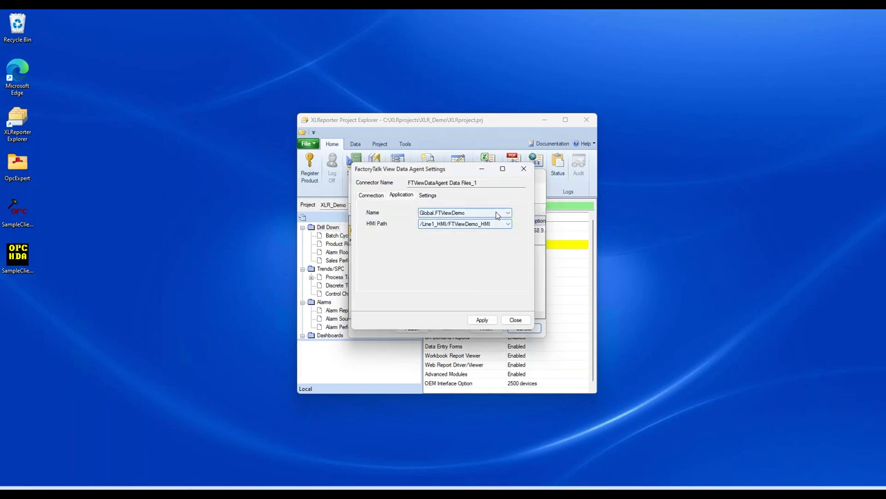
{"action": "left_click", "coordinate": [477, 228]}
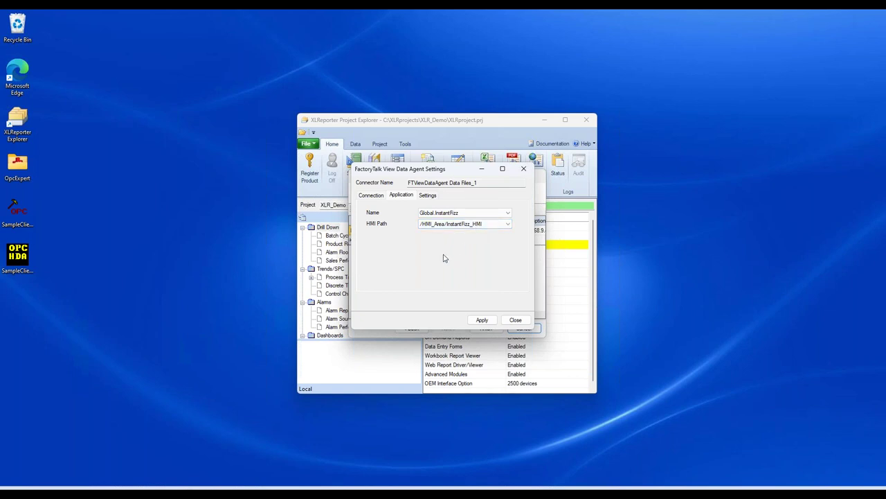
{"action": "left_click", "coordinate": [481, 321]}
{"action": "left_click", "coordinate": [519, 322]}
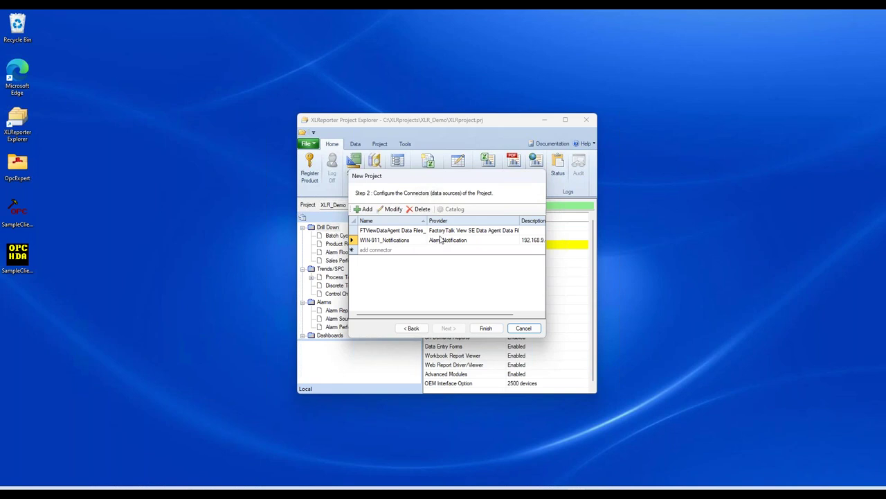
Step: Finish the wizard, accepting the web portal warning and the administrator permission prompt
{"action": "left_click", "coordinate": [487, 329]}
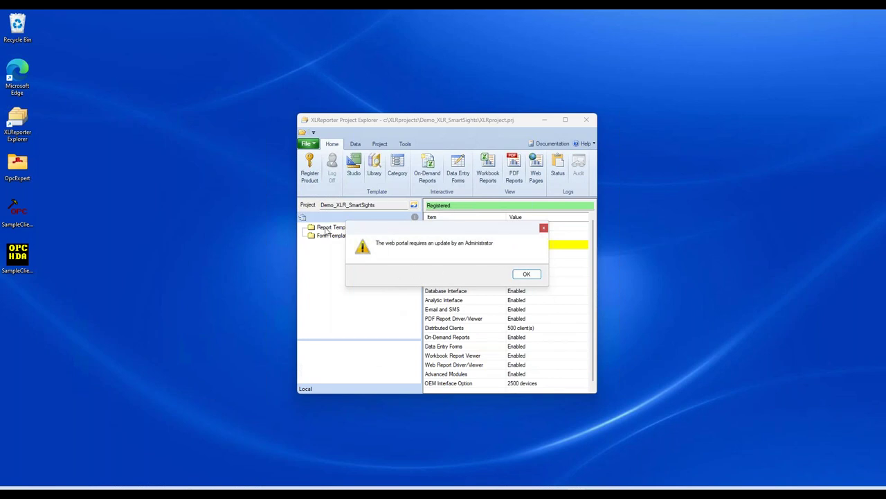
{"action": "left_click", "coordinate": [527, 274]}
{"action": "left_click", "coordinate": [396, 331]}
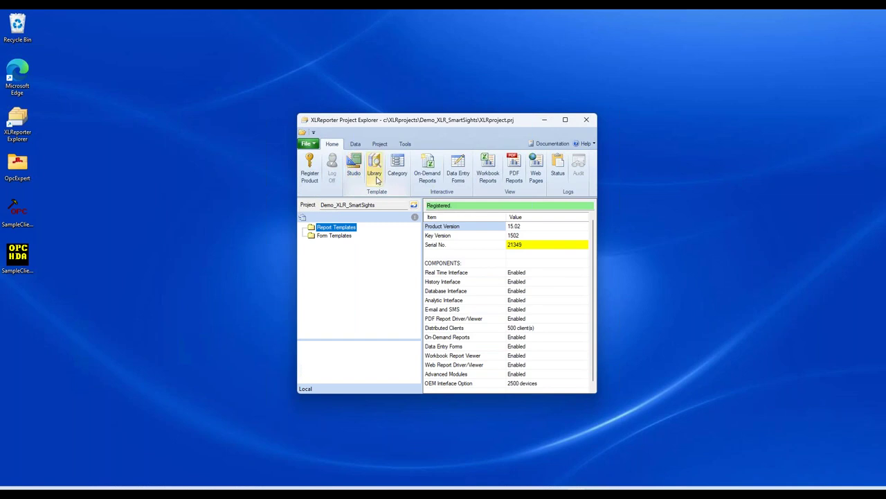
Step: Pick the WIN-911 Notification Source template in the library wizard
{"action": "left_click", "coordinate": [376, 180]}
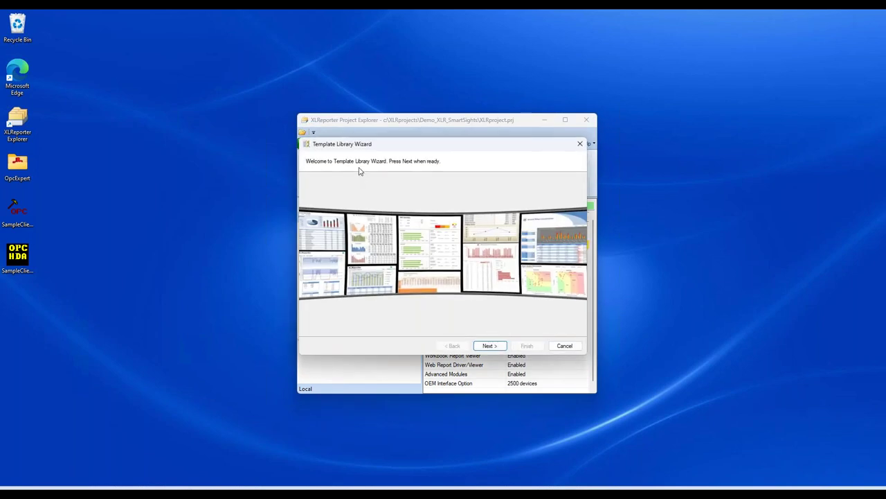
{"action": "left_click_drag", "start_coordinate": [362, 147], "coordinate": [390, 148]}
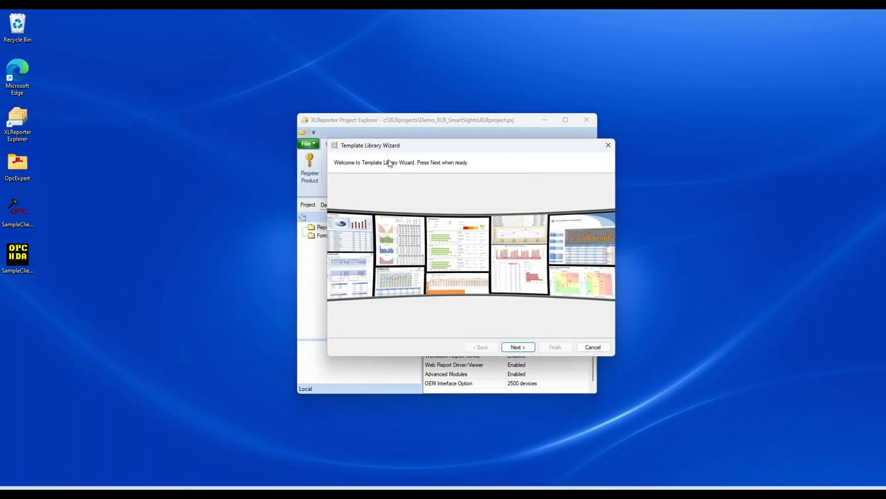
{"action": "left_click", "coordinate": [519, 347]}
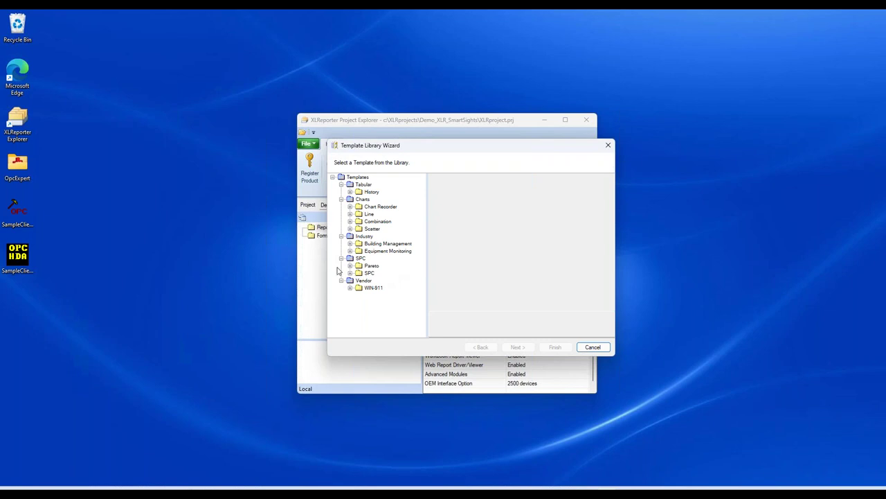
{"action": "left_click", "coordinate": [349, 287]}
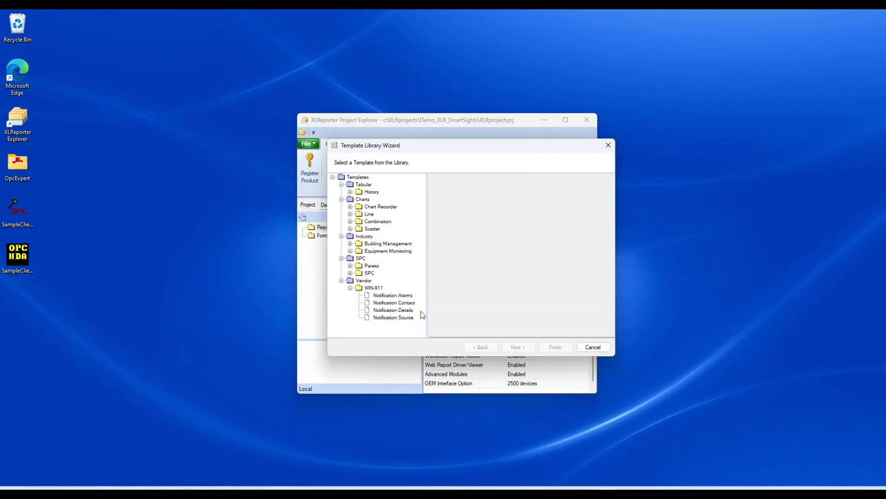
{"action": "left_click", "coordinate": [393, 317]}
{"action": "left_click", "coordinate": [517, 346]}
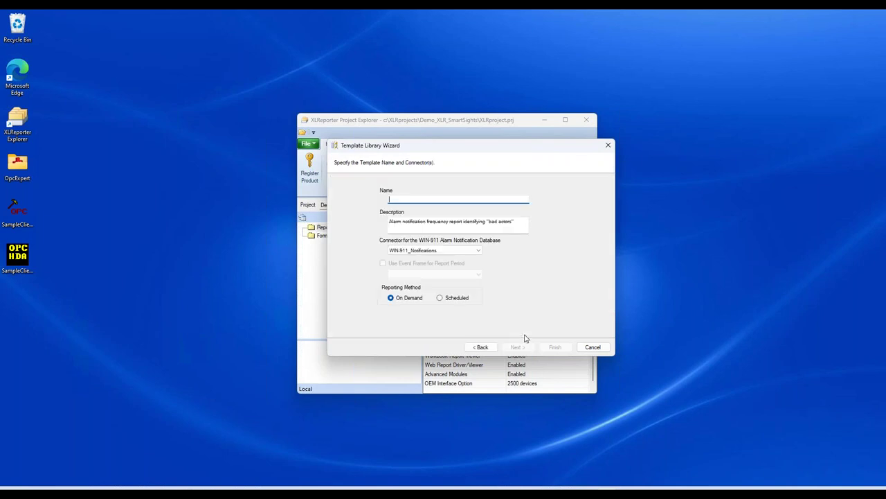
Step: Name the new template Top Notification and finish the wizard
{"action": "type", "text": "No"}
{"action": "key", "text": "BackSpace"}
{"action": "key", "text": "BackSpace"}
{"action": "type", "text": "Top Notificatsion"}
{"action": "left_click", "coordinate": [512, 349]}
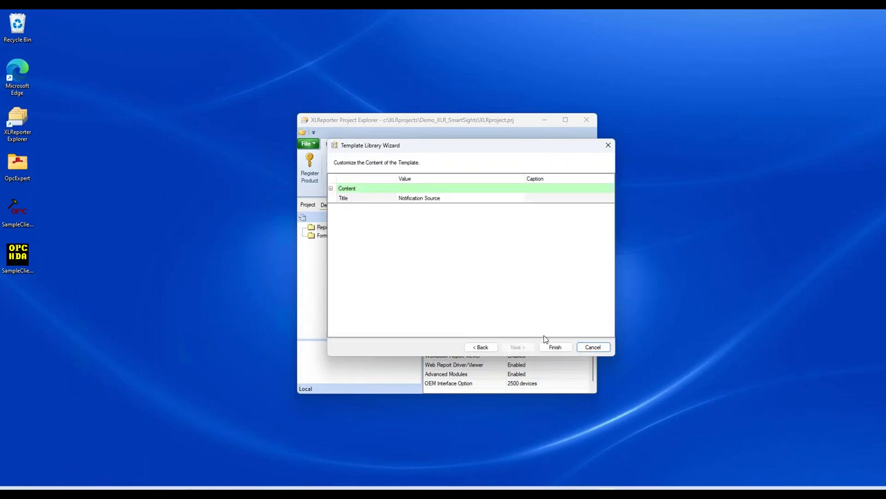
{"action": "left_click", "coordinate": [555, 347]}
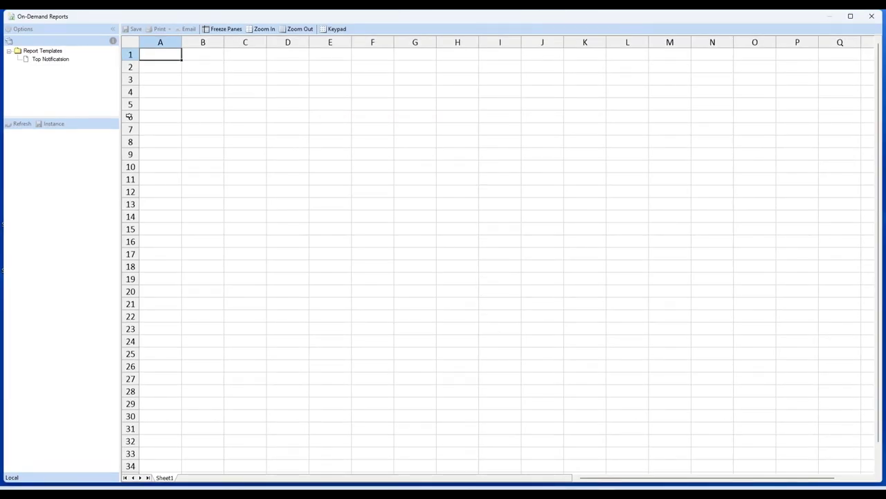
Step: Open the Top Notification report maximized and set its start date to 10 Jan 2023
{"action": "double_click", "coordinate": [107, 21]}
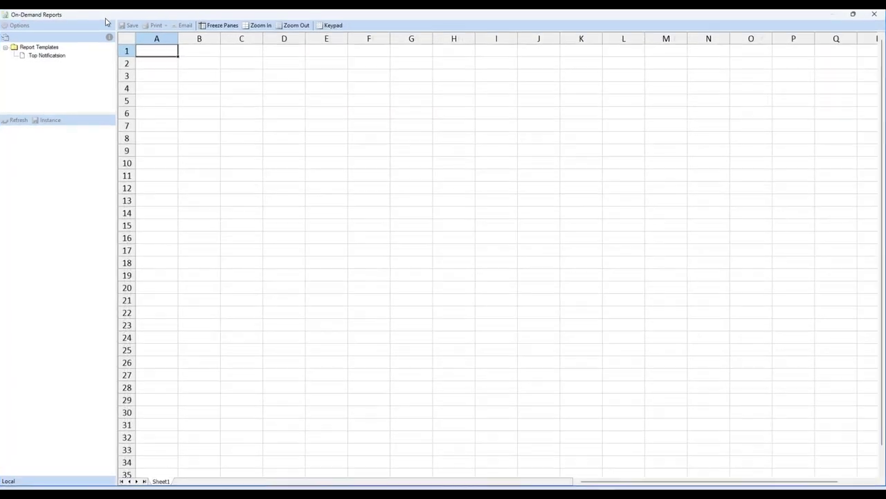
{"action": "left_click", "coordinate": [45, 59]}
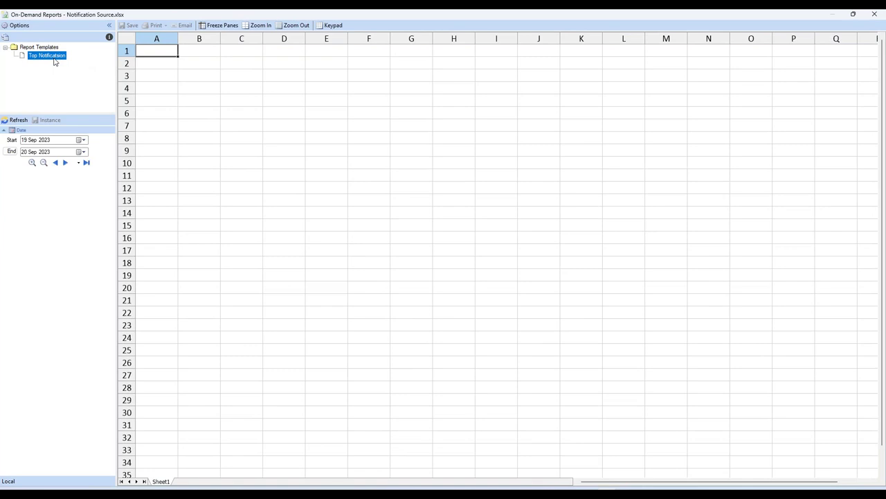
{"action": "left_click", "coordinate": [83, 140]}
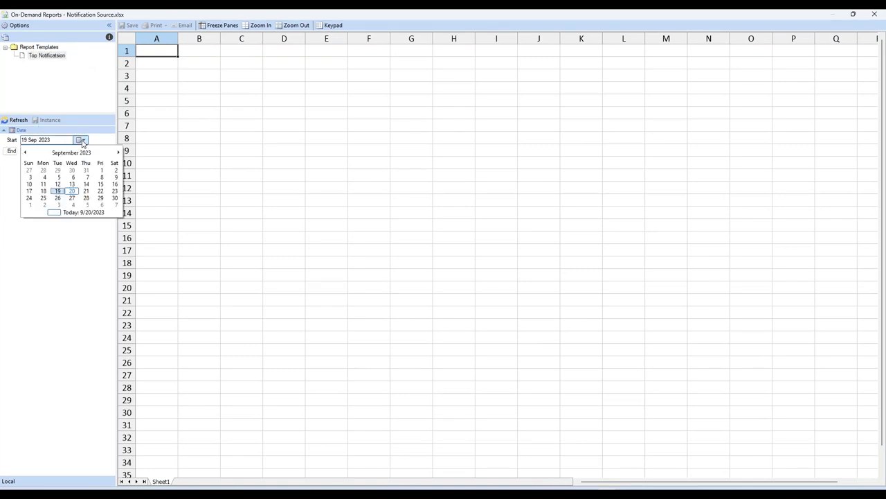
{"action": "left_click", "coordinate": [25, 153]}
{"action": "left_click", "coordinate": [25, 153]}
{"action": "left_click", "coordinate": [25, 152]}
{"action": "left_click", "coordinate": [25, 152]}
{"action": "left_click", "coordinate": [25, 152]}
{"action": "left_click", "coordinate": [25, 152]}
{"action": "left_click", "coordinate": [25, 152]}
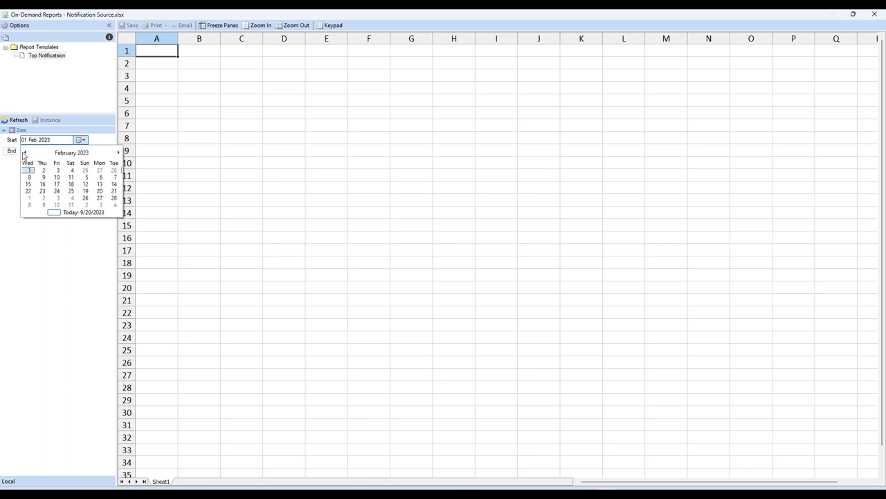
{"action": "left_click", "coordinate": [25, 152]}
{"action": "left_click", "coordinate": [57, 184]}
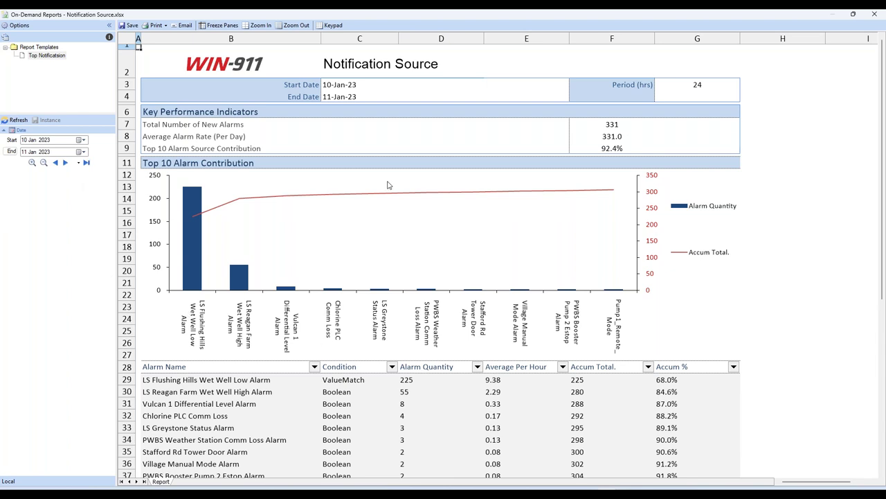
Step: Extend the report to 10–12 Jan 2023, then review the alarm rate, top-10 share, and top source quantity 432
{"action": "left_click", "coordinate": [65, 163]}
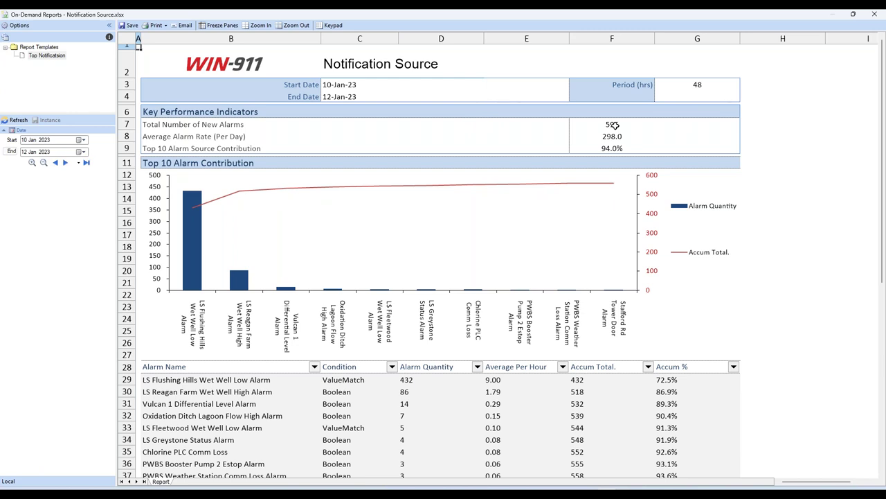
{"action": "left_click", "coordinate": [613, 135]}
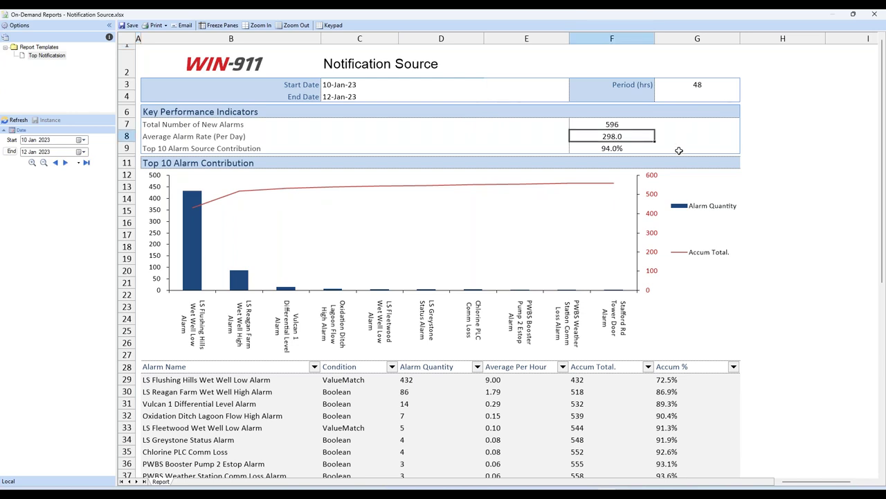
{"action": "left_click", "coordinate": [613, 149]}
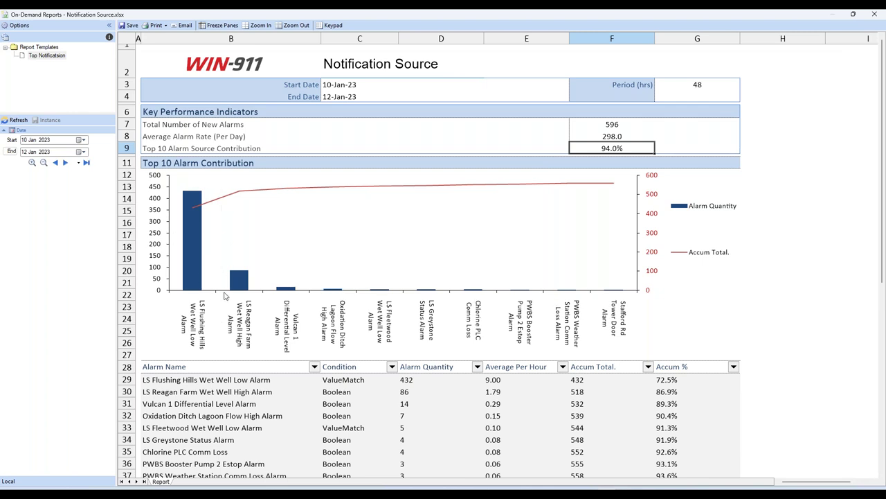
{"action": "left_click", "coordinate": [218, 380]}
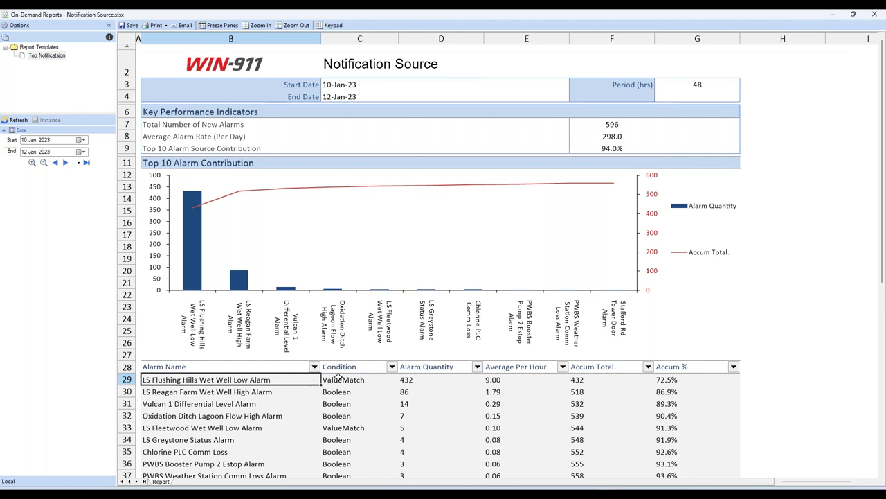
{"action": "left_click", "coordinate": [429, 380]}
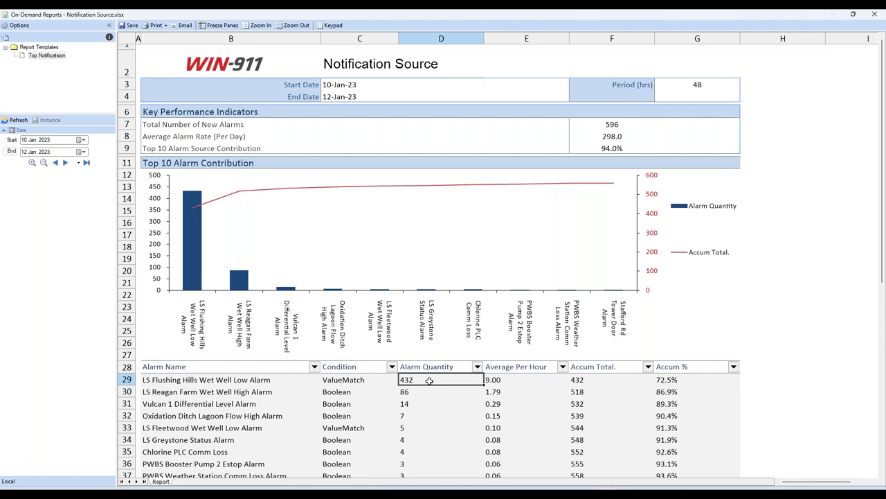
Step: Filter the Condition column to Boolean alarms only, excluding ValueMatch
{"action": "left_click", "coordinate": [392, 367]}
{"action": "left_click", "coordinate": [314, 393]}
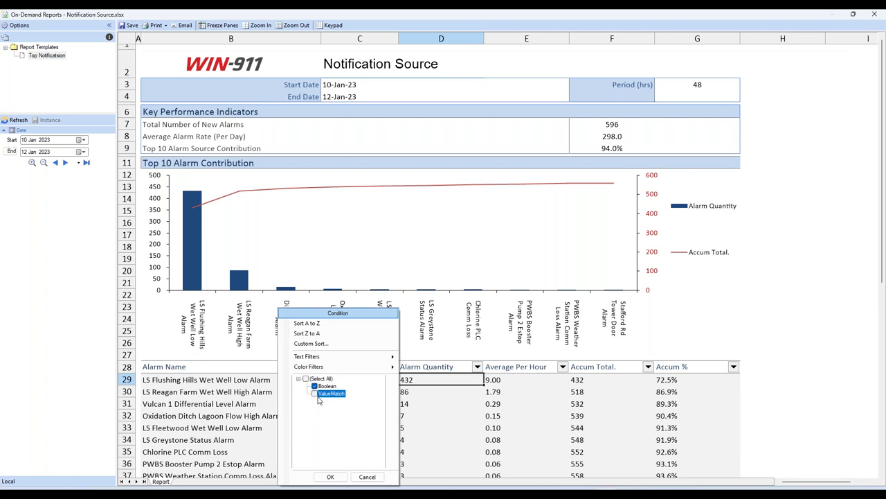
{"action": "left_click", "coordinate": [330, 477]}
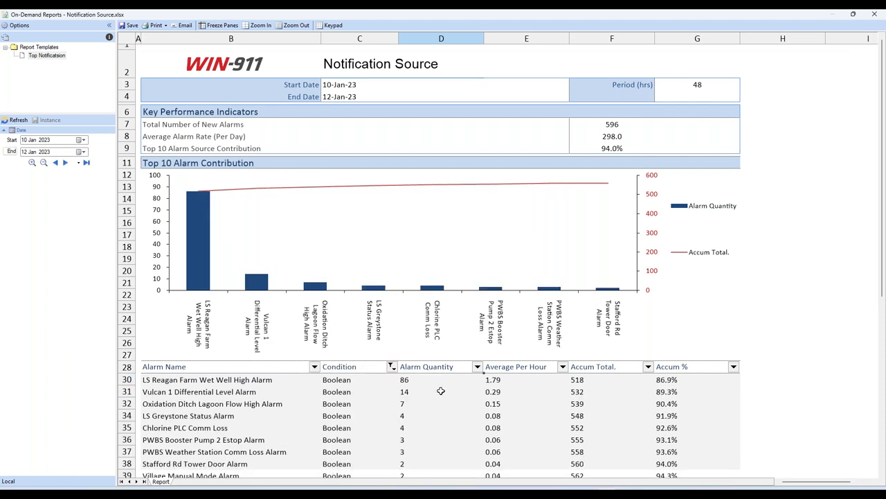
{"action": "left_click", "coordinate": [257, 382]}
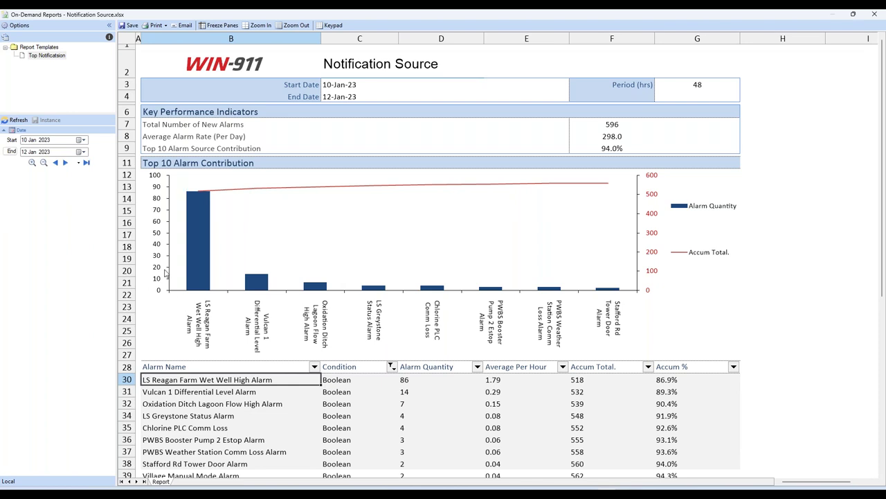
Step: Shift the report forward and widen it to 13–17 Jan 2023, then save a copy
{"action": "left_click", "coordinate": [66, 163]}
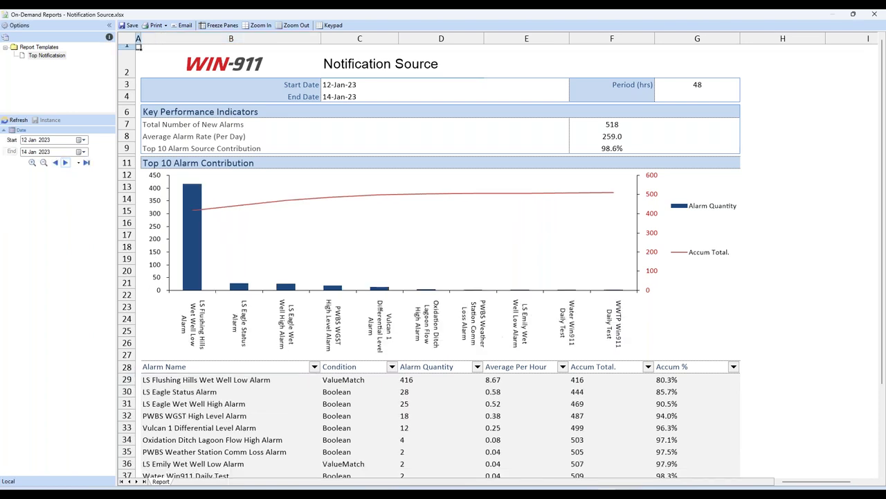
{"action": "left_click", "coordinate": [65, 162]}
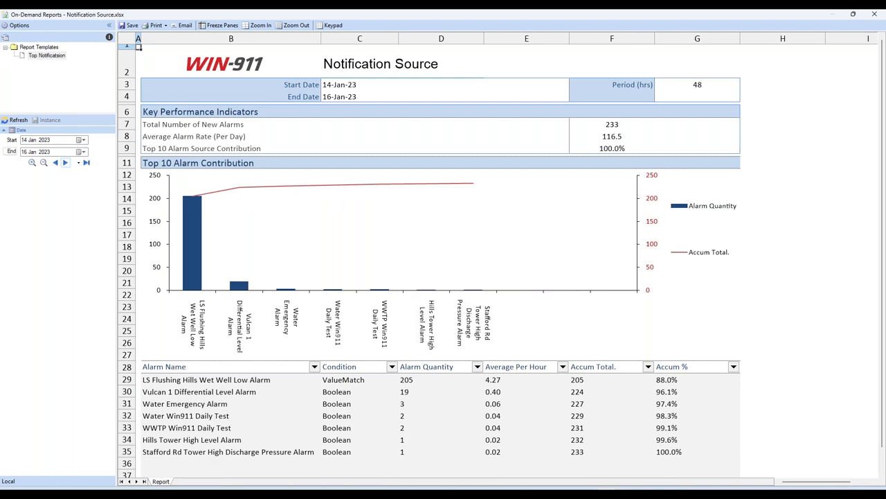
{"action": "left_click", "coordinate": [43, 162]}
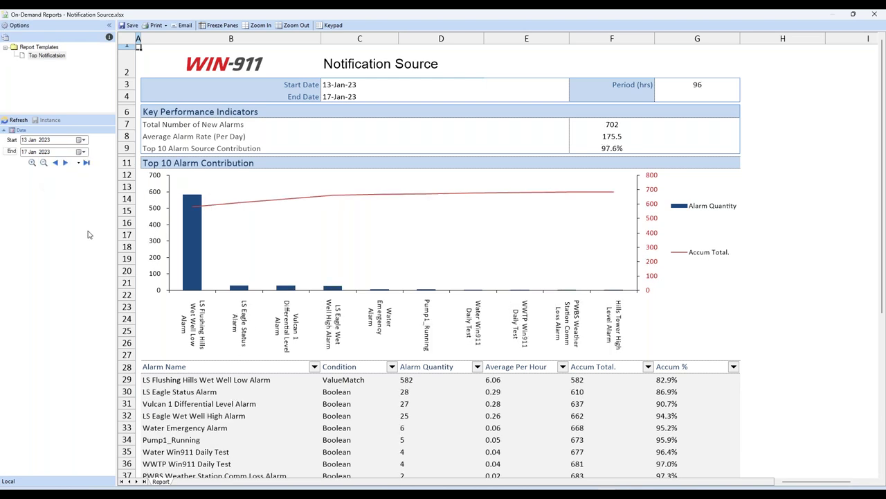
{"action": "left_click", "coordinate": [132, 26]}
Step: Dismiss the report's save options without saving
{"action": "left_click", "coordinate": [404, 237]}
{"action": "left_click", "coordinate": [402, 245]}
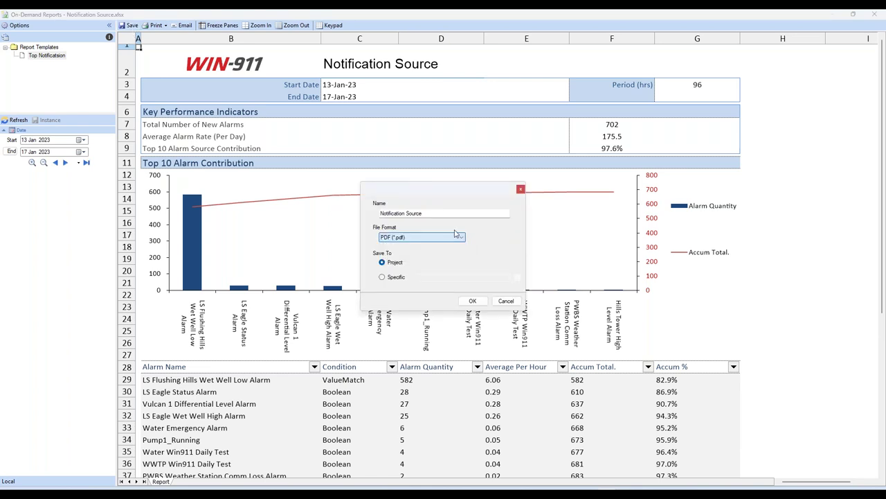
{"action": "left_click", "coordinate": [520, 189]}
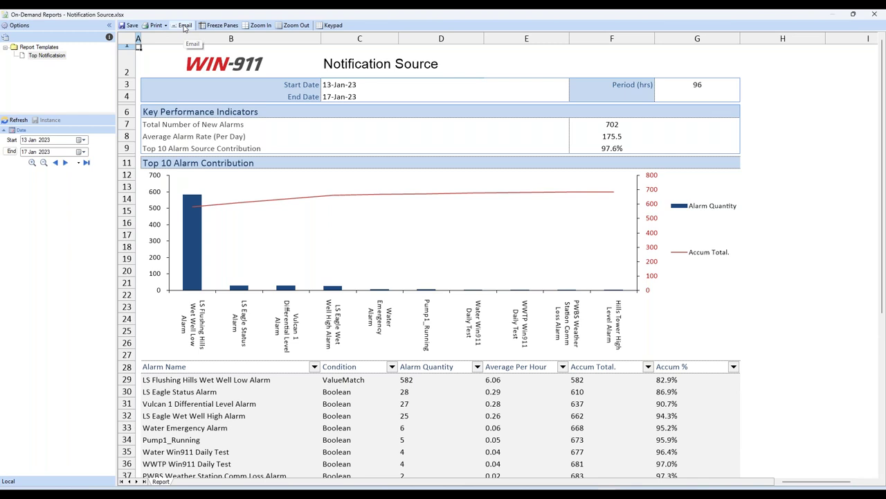
Step: Cancel emailing the report, close the on-demand viewer, and launch the Template Library Wizard
{"action": "left_click", "coordinate": [184, 26]}
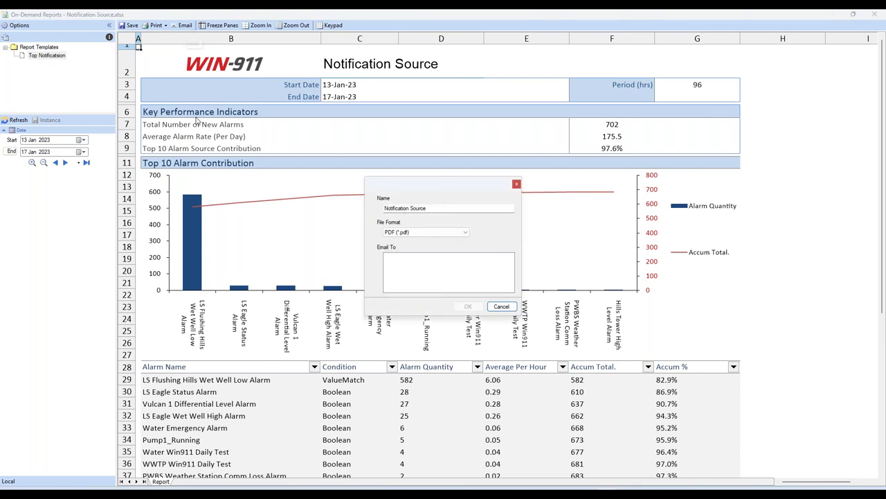
{"action": "left_click", "coordinate": [502, 306]}
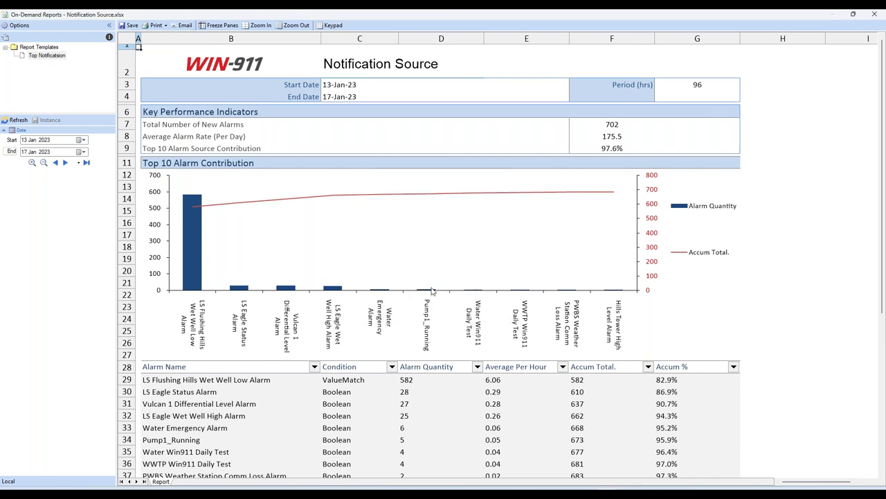
{"action": "left_click", "coordinate": [875, 16]}
{"action": "left_click", "coordinate": [374, 171]}
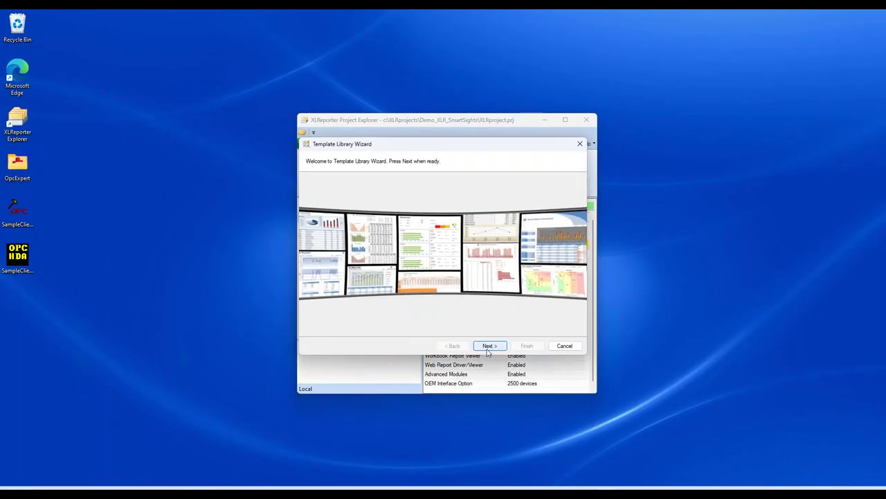
Step: In the wizard, choose the WIN-911 Notification Contact library template
{"action": "left_click_drag", "start_coordinate": [421, 147], "coordinate": [419, 239]}
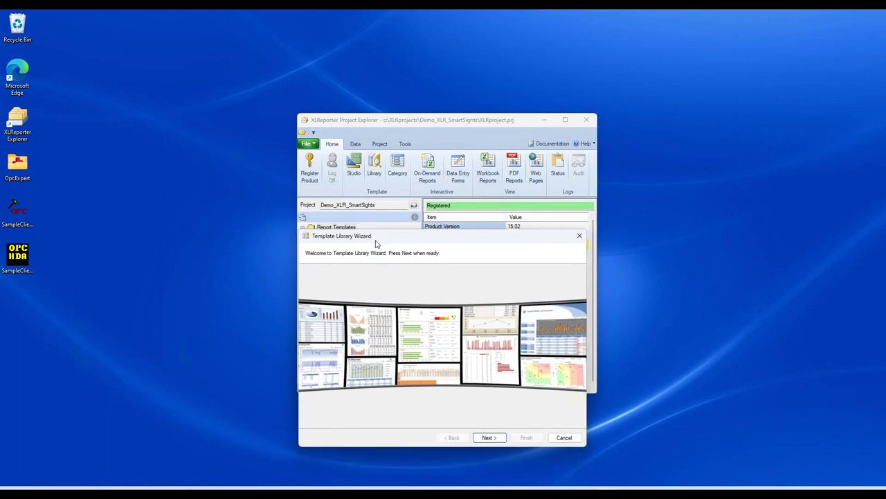
{"action": "left_click_drag", "start_coordinate": [374, 242], "coordinate": [376, 167]}
{"action": "left_click", "coordinate": [490, 362]}
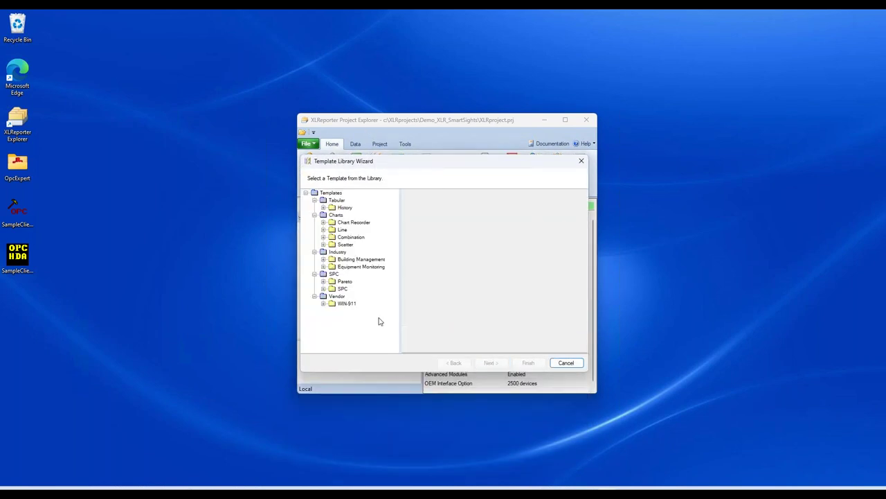
{"action": "left_click", "coordinate": [323, 304]}
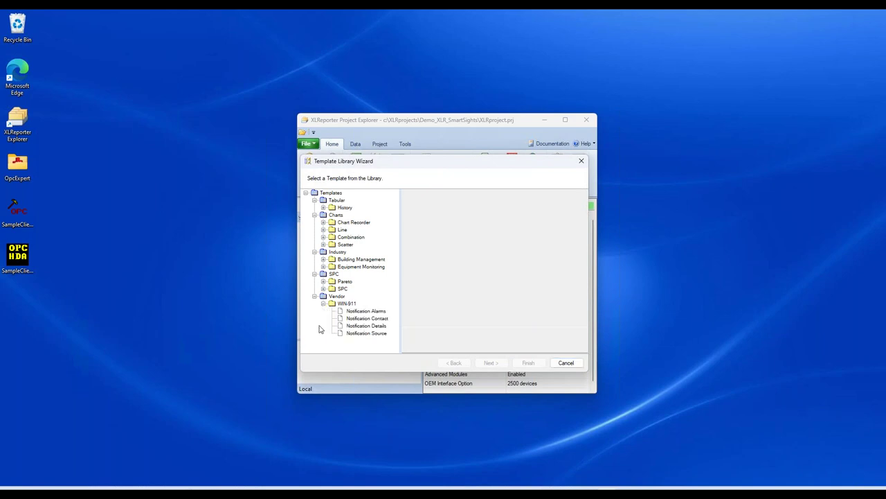
{"action": "left_click", "coordinate": [364, 318]}
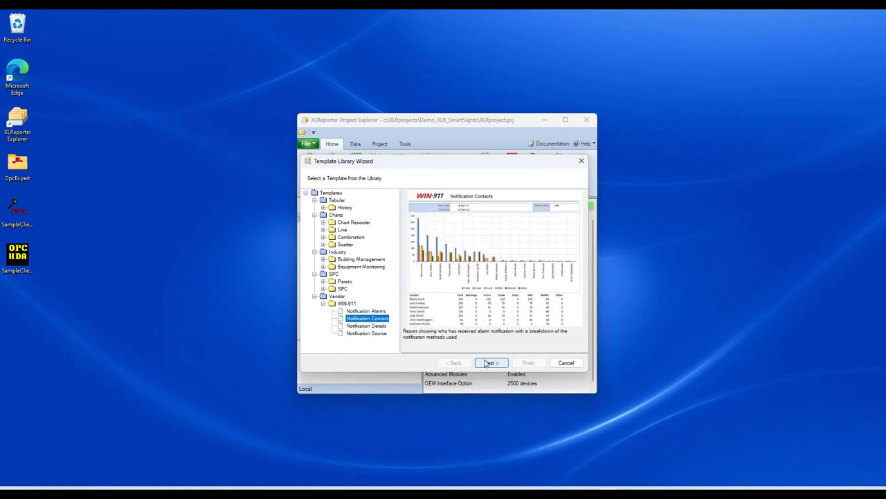
Step: Name the new template Top Contacts and finish the wizard
{"action": "key", "text": "Return"}
{"action": "type", "text": "Top Contacts"}
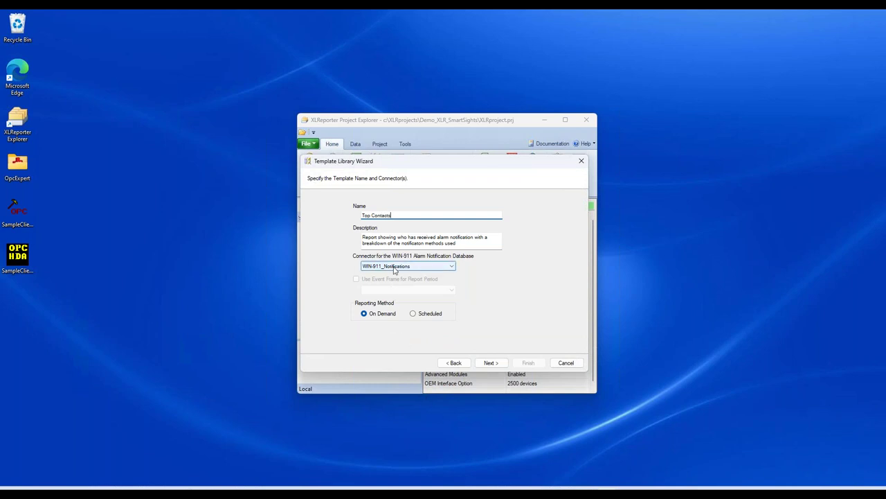
{"action": "left_click", "coordinate": [489, 363]}
{"action": "left_click", "coordinate": [529, 363]}
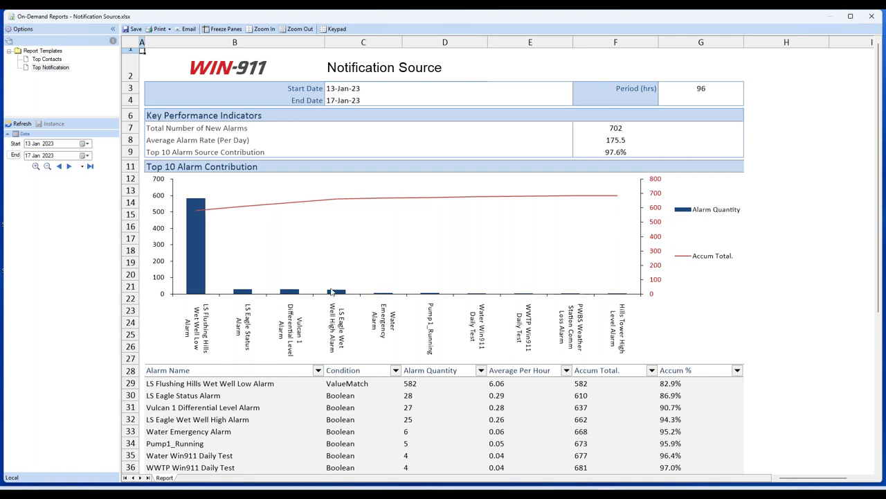
Step: Run the Top Contacts report with its start date set to 13 Jan 2023
{"action": "left_click", "coordinate": [61, 59]}
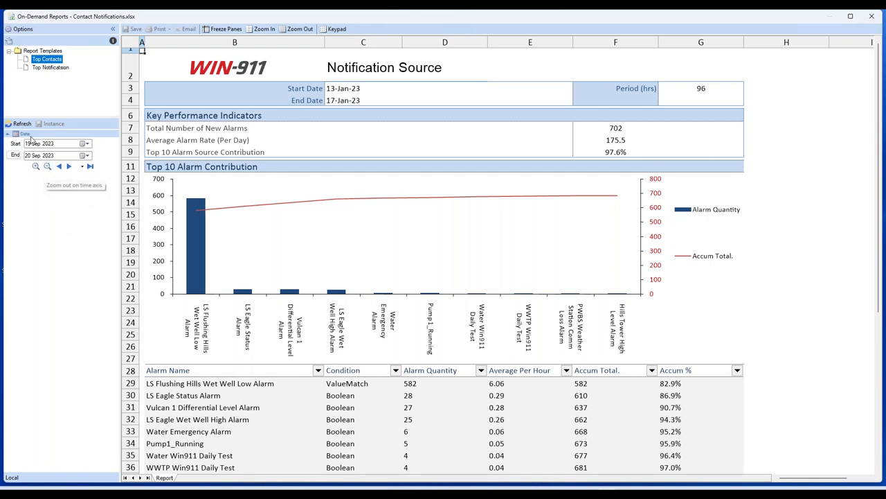
{"action": "left_click", "coordinate": [50, 143]}
{"action": "scroll", "coordinate": [50, 143], "scroll_direction": "down", "scroll_amount": 2}
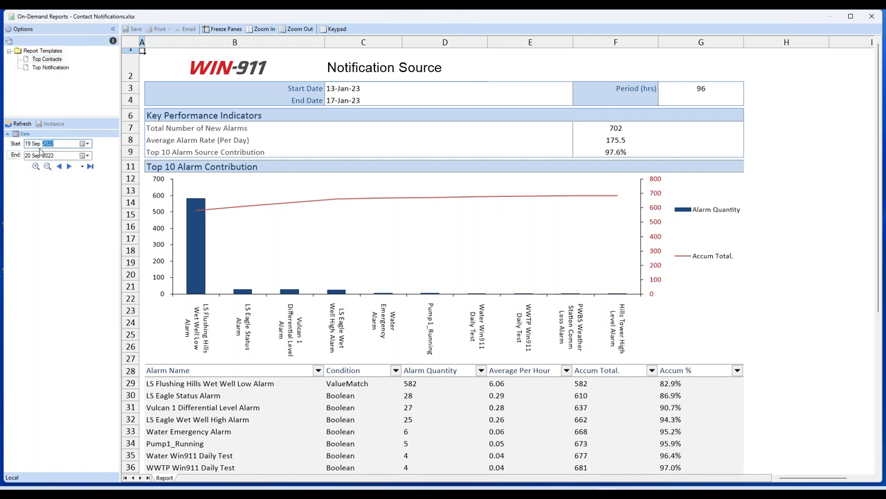
{"action": "left_click", "coordinate": [36, 144]}
{"action": "scroll", "coordinate": [36, 144], "scroll_direction": "up", "scroll_amount": 18}
{"action": "scroll", "coordinate": [36, 154], "scroll_direction": "down", "scroll_amount": 2}
{"action": "left_click", "coordinate": [28, 143]}
{"action": "scroll", "coordinate": [28, 143], "scroll_direction": "down", "scroll_amount": 6}
{"action": "left_click", "coordinate": [21, 124]}
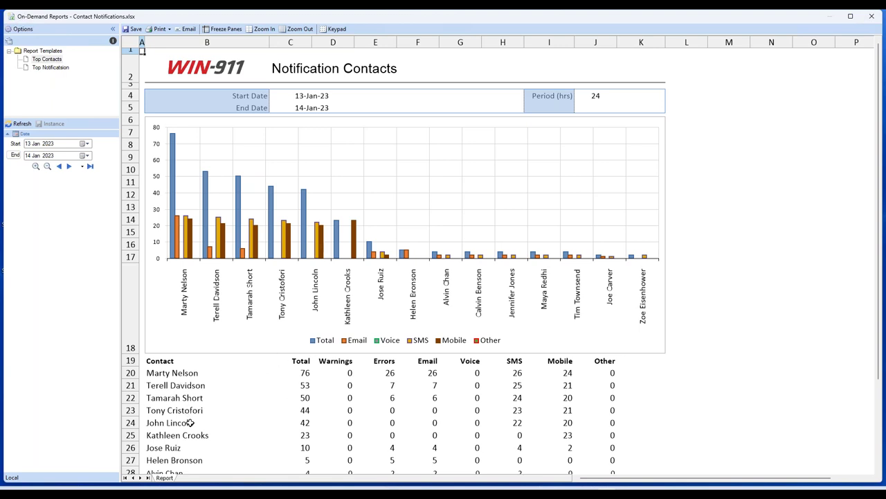
Step: Step the report forward one day to 14–15 Jan 2023, review it, and close the viewer
{"action": "scroll", "coordinate": [271, 401], "scroll_direction": "down", "scroll_amount": 4}
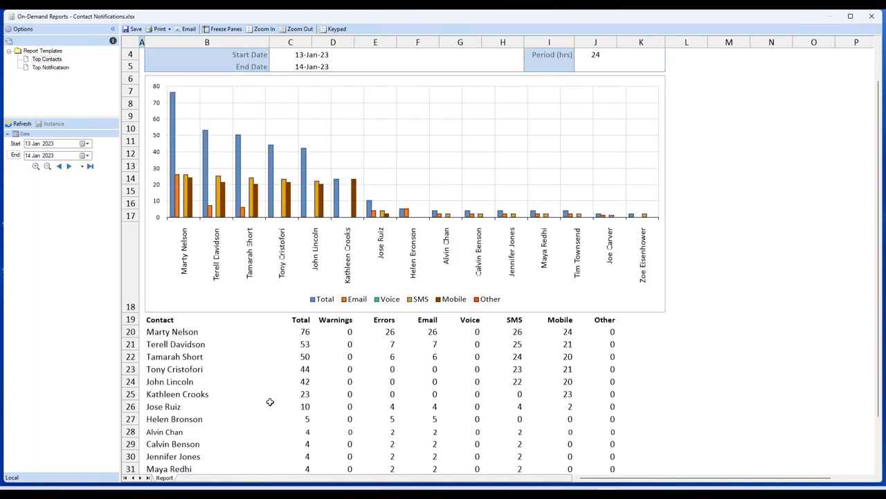
{"action": "scroll", "coordinate": [270, 402], "scroll_direction": "down", "scroll_amount": 1}
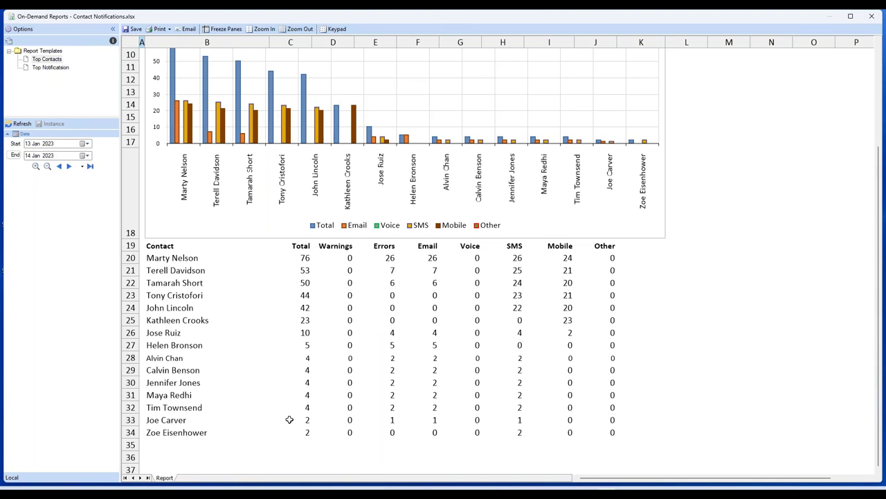
{"action": "scroll", "coordinate": [304, 409], "scroll_direction": "up", "scroll_amount": 3}
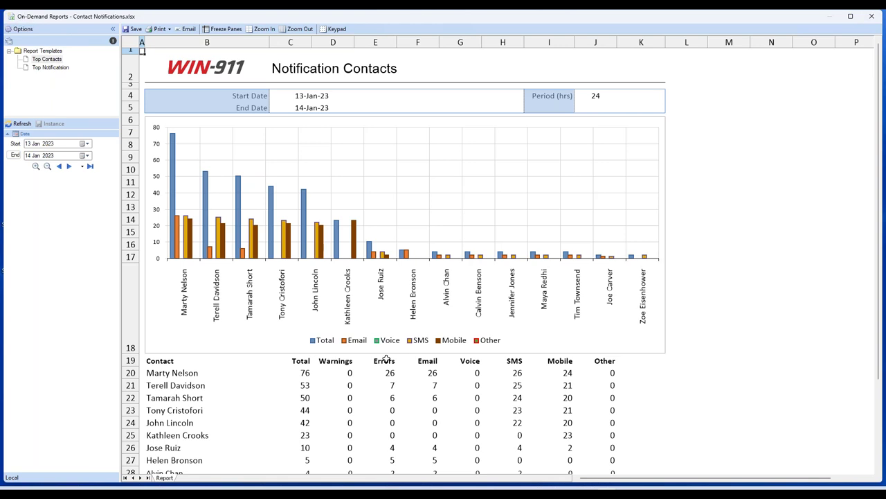
{"action": "left_click", "coordinate": [69, 166]}
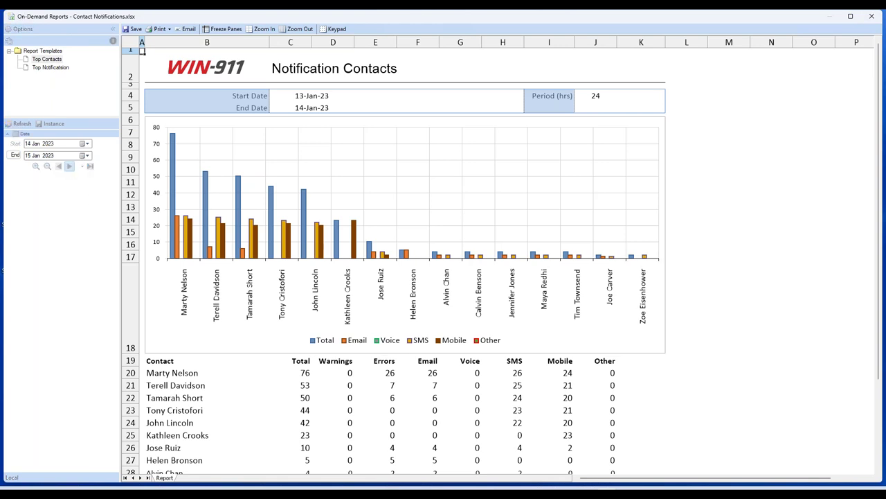
{"action": "left_click", "coordinate": [35, 166]}
{"action": "left_click", "coordinate": [47, 166]}
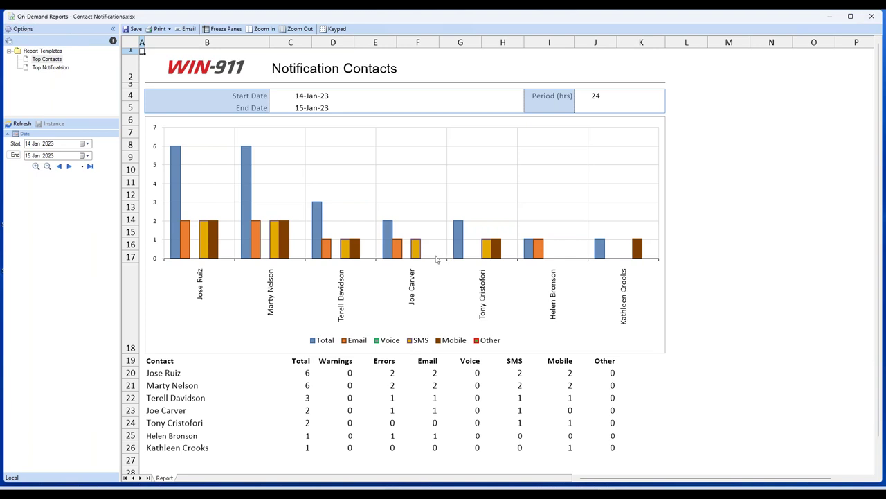
{"action": "left_click", "coordinate": [877, 20]}
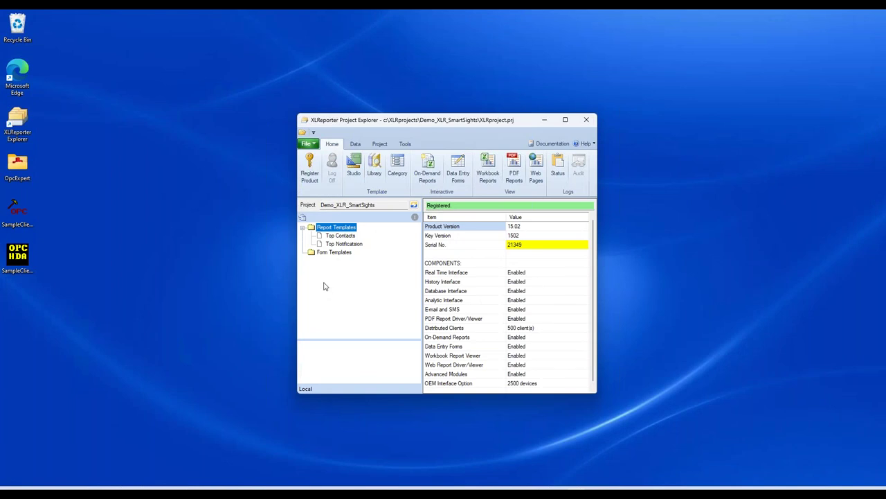
Step: Start a scheduled Notification Source template named Daily Notification Summary in the wizard
{"action": "left_click", "coordinate": [375, 167]}
{"action": "left_click", "coordinate": [490, 345]}
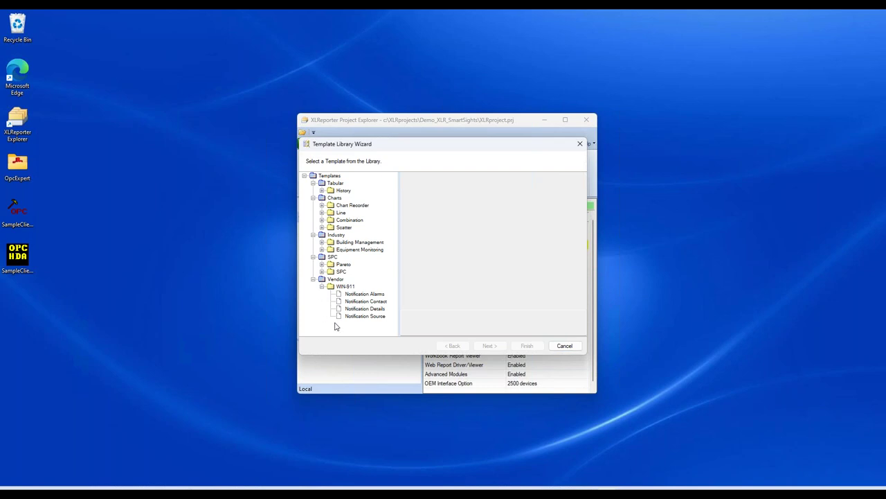
{"action": "left_click", "coordinate": [365, 317]}
{"action": "left_click", "coordinate": [490, 346]}
{"action": "type", "text": "Daily Notification Summary"}
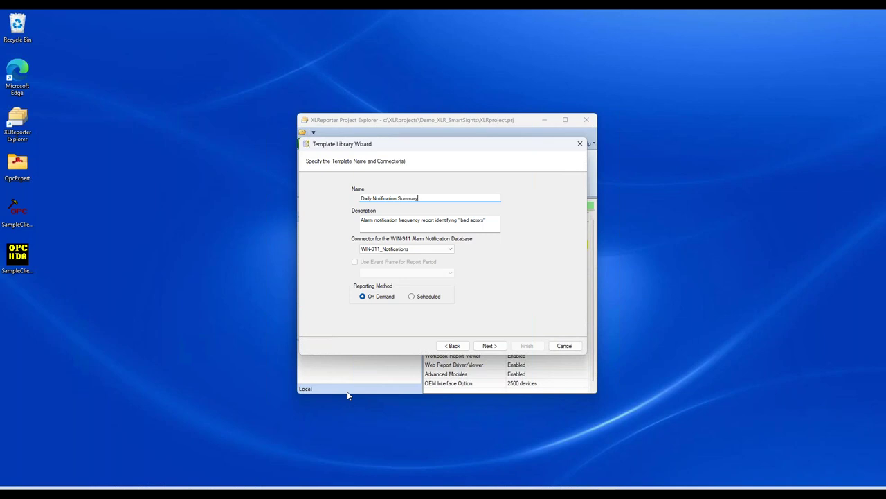
{"action": "left_click", "coordinate": [411, 296]}
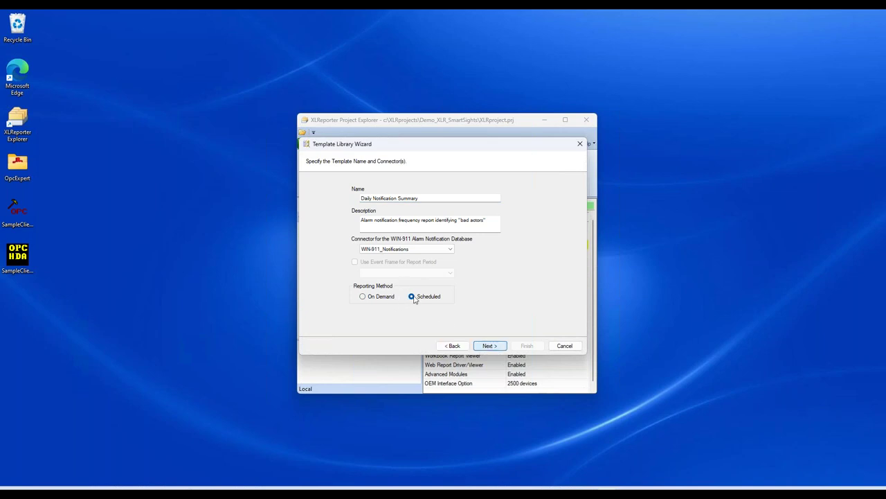
Step: Move through the content, time period and report name pages, leaving naming unchanged
{"action": "left_click", "coordinate": [487, 346]}
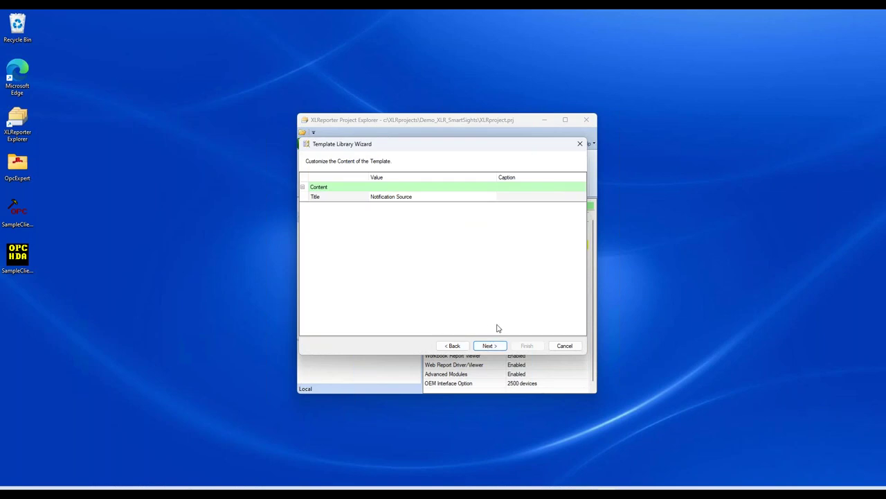
{"action": "left_click", "coordinate": [489, 345]}
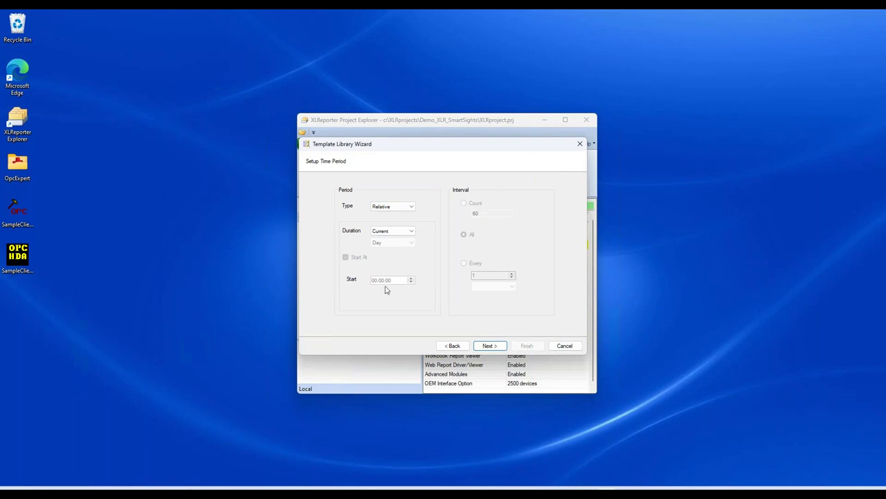
{"action": "left_click", "coordinate": [489, 346]}
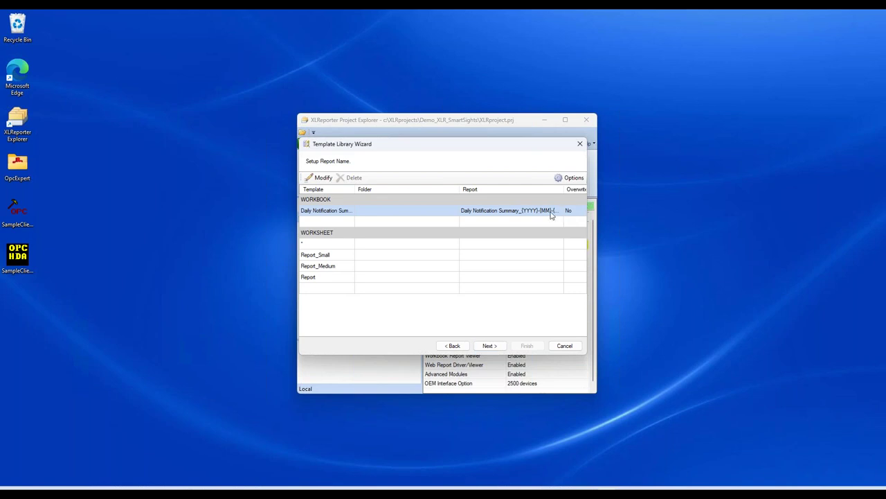
{"action": "double_click", "coordinate": [551, 212]}
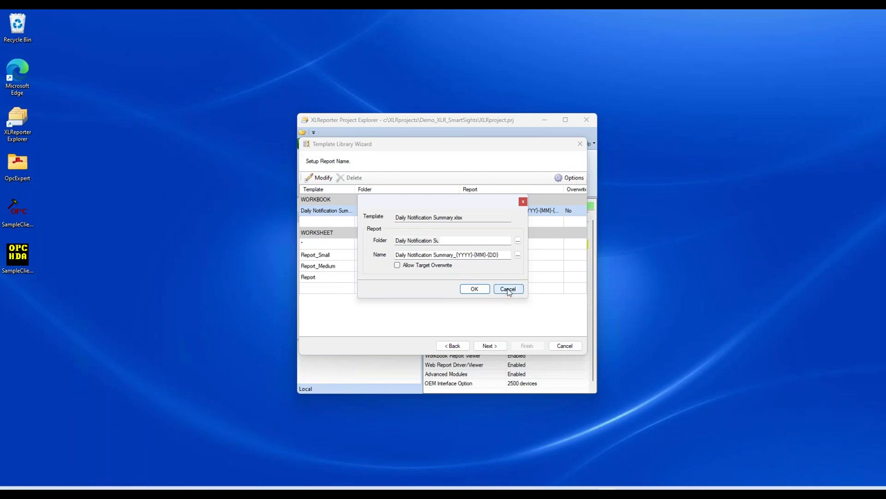
{"action": "left_click", "coordinate": [508, 289]}
{"action": "left_click", "coordinate": [491, 345]}
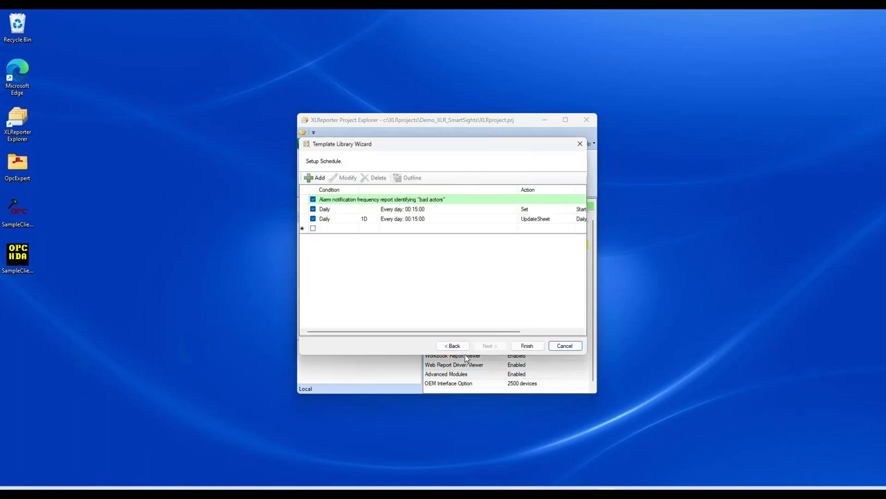
Step: Review the two Daily 00:15 schedule entries and begin adding a new schedule
{"action": "mouse_move", "coordinate": [456, 330]}
{"action": "left_mouse_down"}
{"action": "mouse_move", "coordinate": [473, 331]}
{"action": "mouse_move", "coordinate": [451, 333]}
{"action": "left_mouse_up"}
{"action": "left_click", "coordinate": [337, 219]}
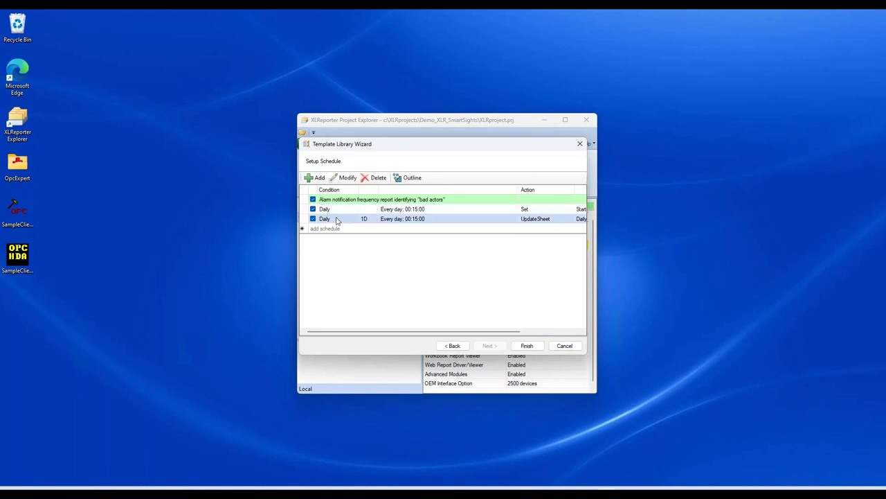
{"action": "left_click", "coordinate": [338, 229]}
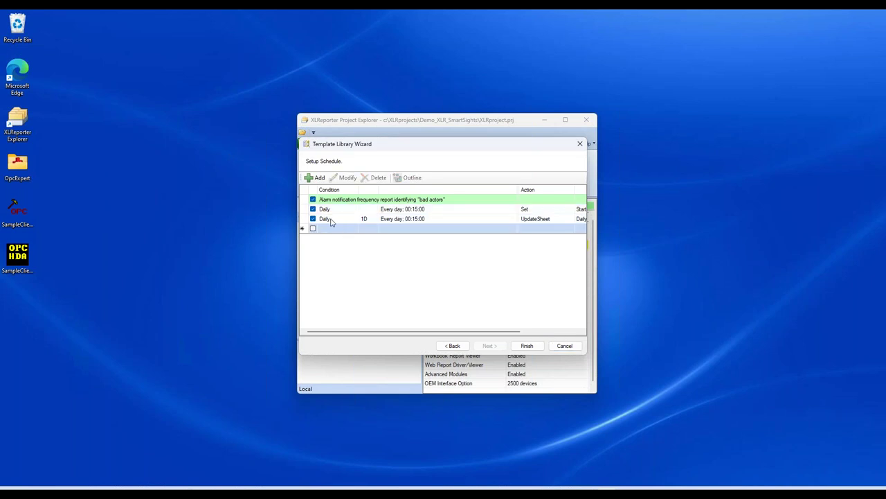
{"action": "left_click", "coordinate": [319, 179]}
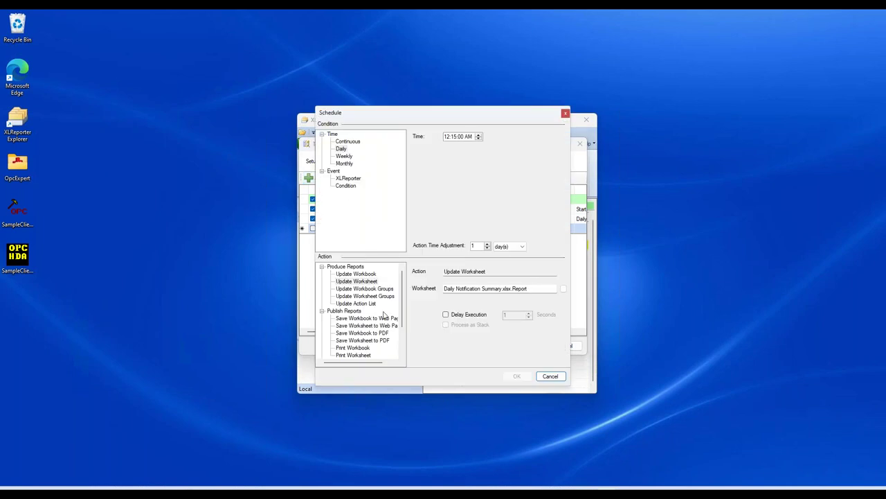
{"action": "scroll", "coordinate": [378, 318], "scroll_direction": "down", "scroll_amount": 2}
Step: Set up an Email a Workbook action for Daily Notification Summary.xlsx, then discard it
{"action": "left_click", "coordinate": [322, 325]}
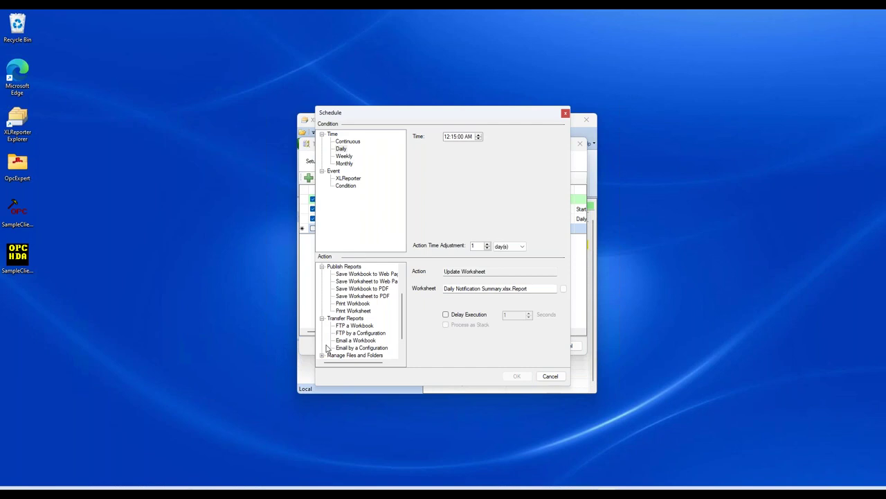
{"action": "left_click", "coordinate": [361, 344]}
{"action": "left_click", "coordinate": [477, 287]}
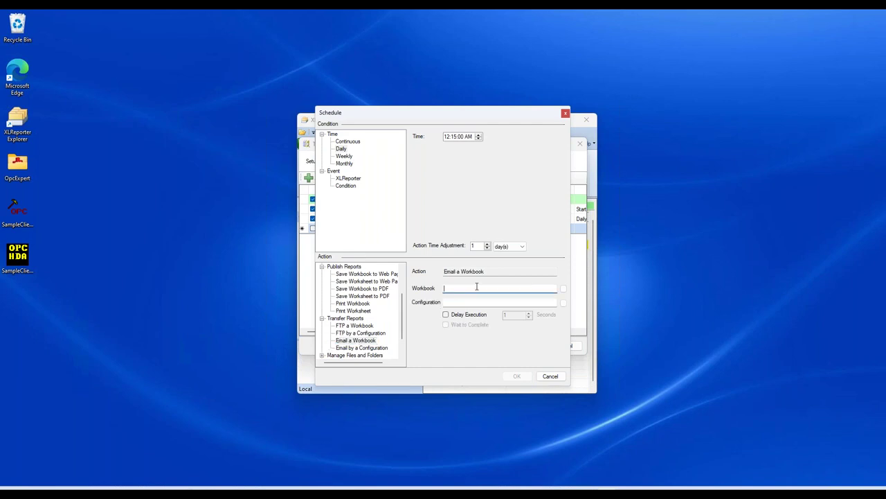
{"action": "left_click", "coordinate": [563, 288]}
{"action": "left_click", "coordinate": [429, 144]}
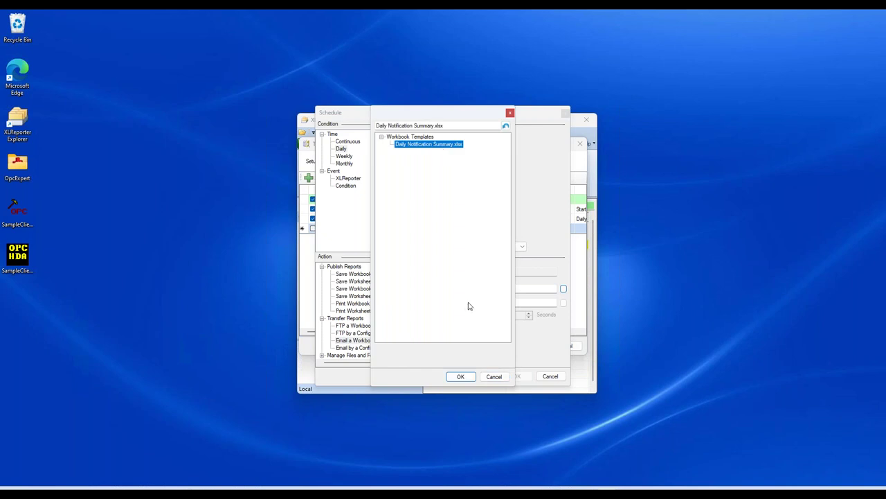
{"action": "left_click", "coordinate": [461, 376]}
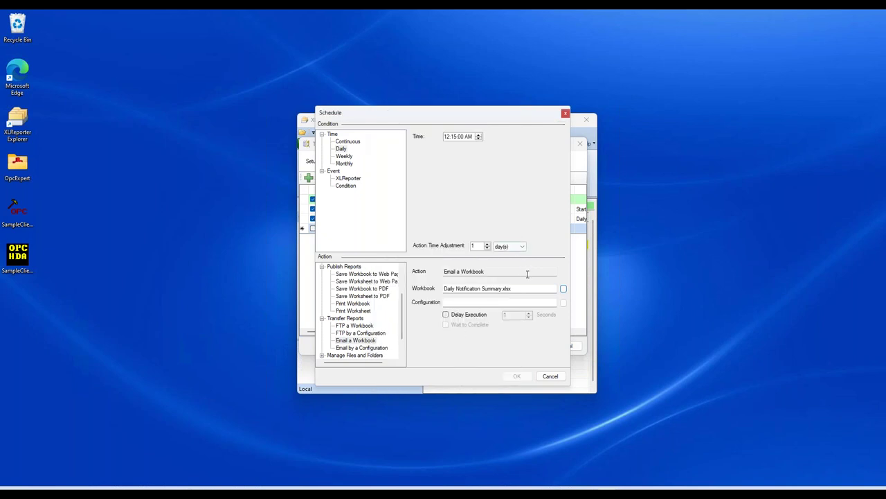
{"action": "left_click", "coordinate": [502, 303]}
{"action": "left_click", "coordinate": [550, 378]}
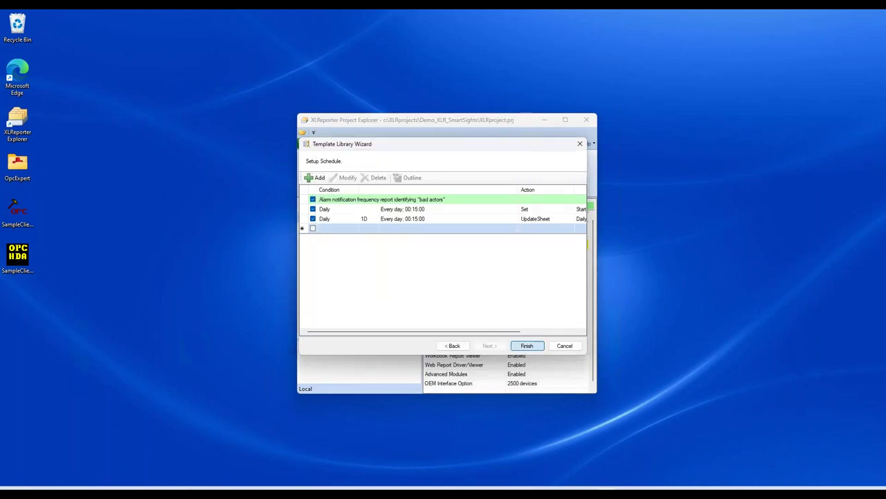
Step: Finish the wizard, select both Daily schedule rows, and open Tools > Report Backfill
{"action": "left_click", "coordinate": [527, 345]}
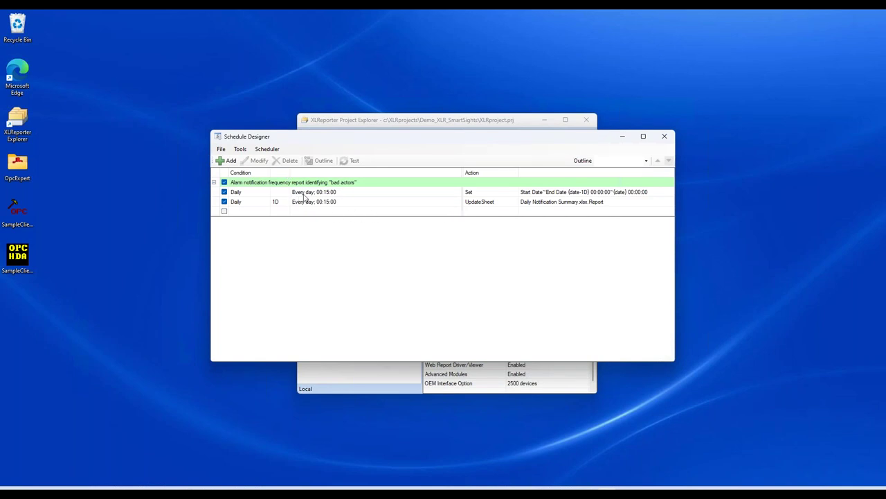
{"action": "left_click_drag", "start_coordinate": [305, 195], "coordinate": [305, 208]}
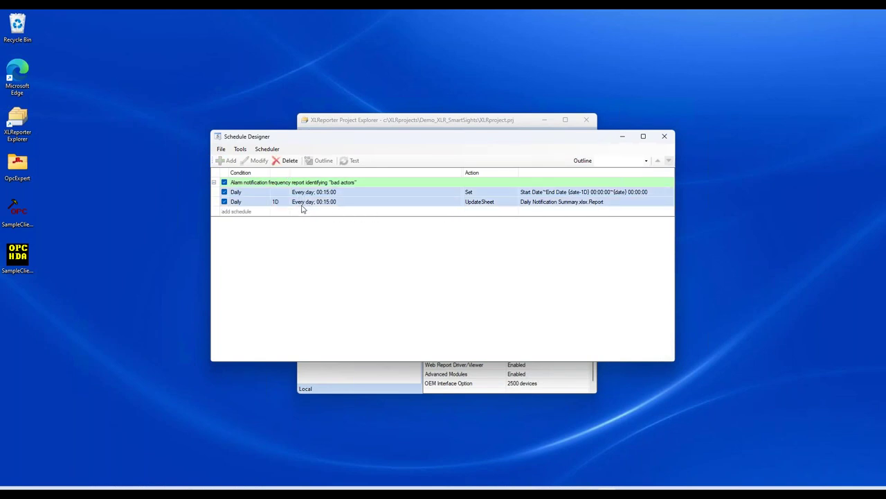
{"action": "left_click", "coordinate": [243, 150]}
{"action": "mouse_move", "coordinate": [239, 151]}
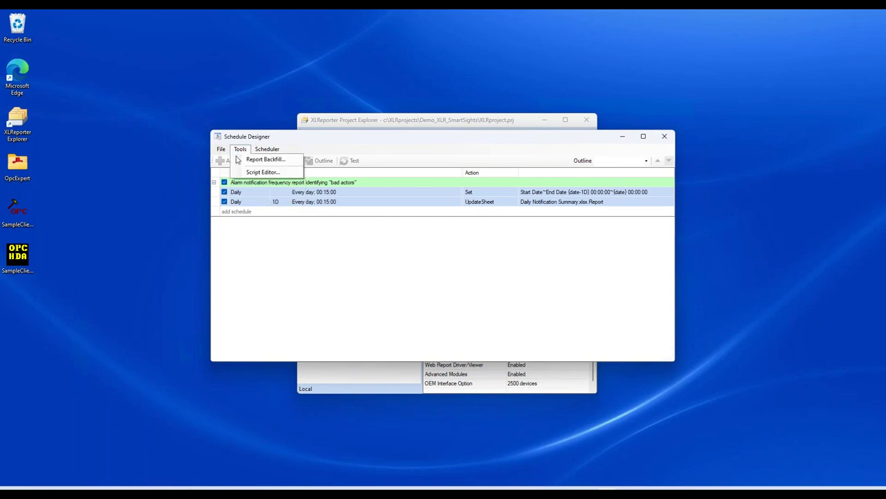
{"action": "left_click", "coordinate": [256, 159]}
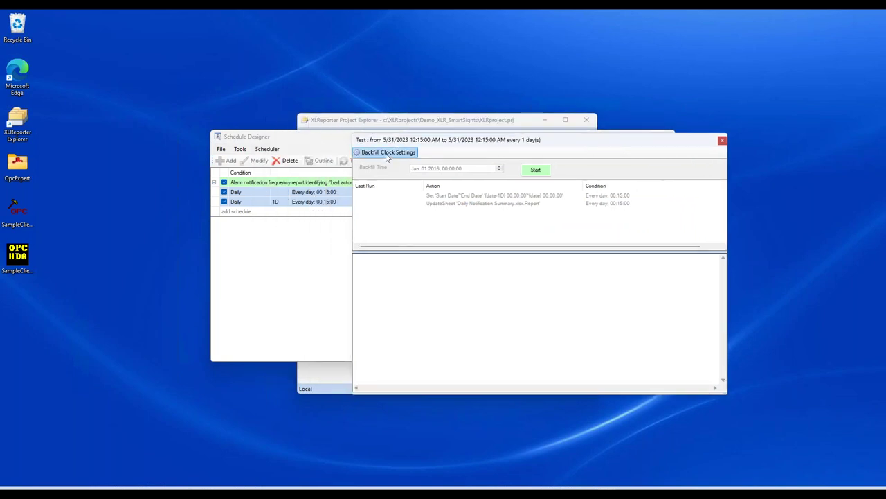
Step: Set the backfill range from Jan 11 2023 to May 13 2023
{"action": "left_click", "coordinate": [386, 154]}
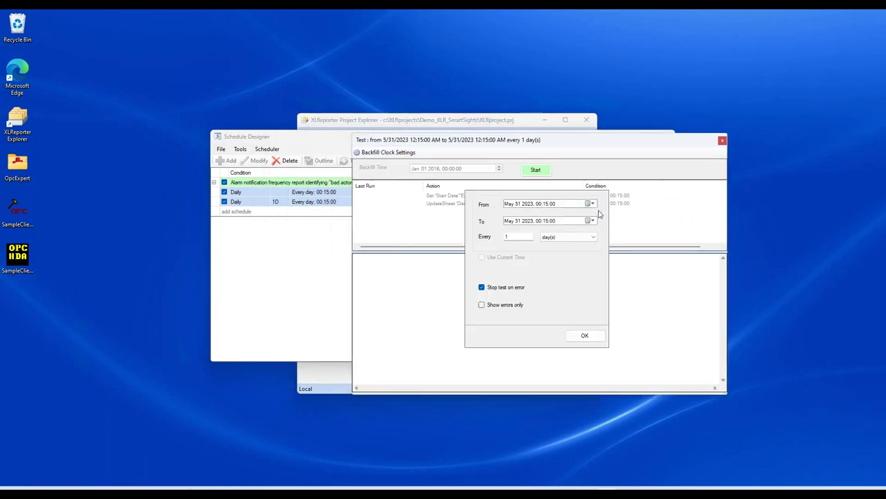
{"action": "left_click", "coordinate": [593, 204]}
{"action": "left_click", "coordinate": [509, 216]}
{"action": "left_click", "coordinate": [509, 216]}
{"action": "left_click", "coordinate": [509, 216]}
{"action": "left_click", "coordinate": [508, 216]}
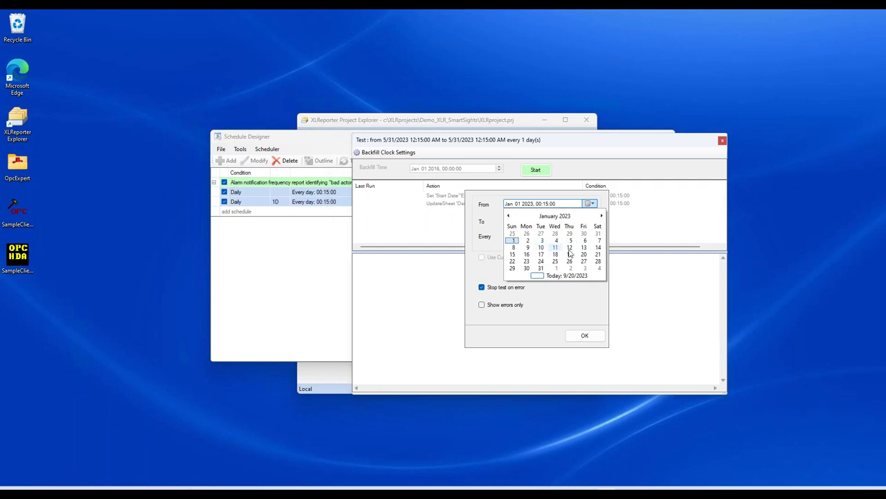
{"action": "left_click", "coordinate": [584, 247]}
{"action": "left_click", "coordinate": [590, 204]}
{"action": "left_click", "coordinate": [555, 249]}
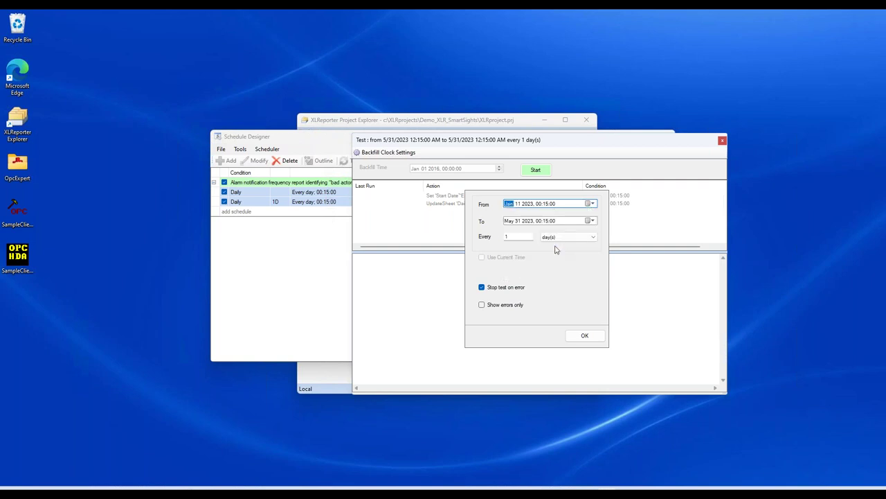
{"action": "left_click", "coordinate": [590, 220]}
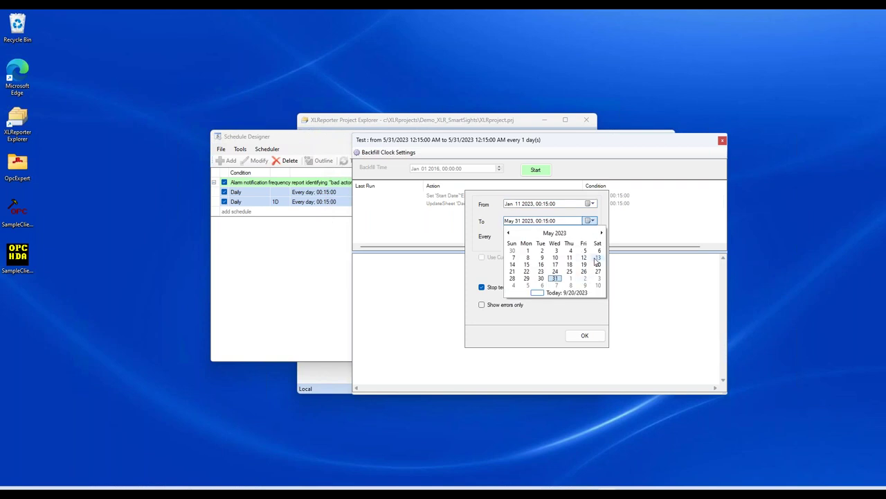
{"action": "left_click", "coordinate": [598, 257]}
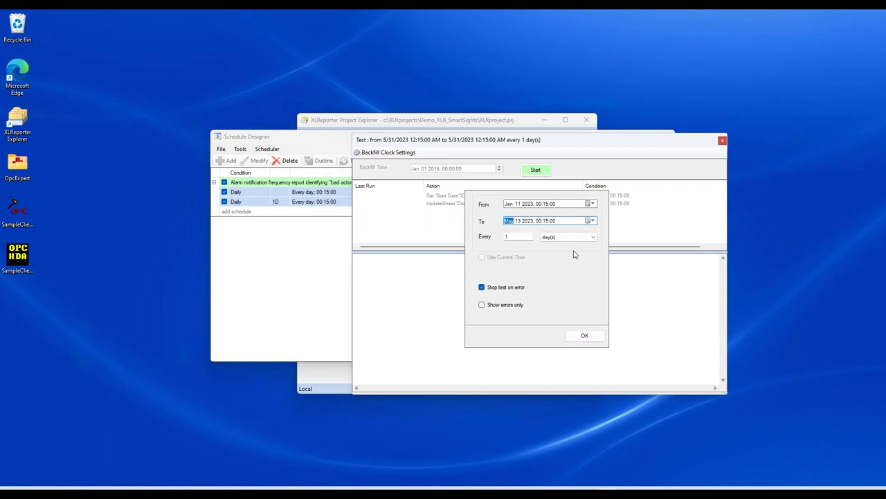
{"action": "left_click", "coordinate": [583, 338]}
Step: Run the backfill test, stop it after several daily Success runs, and close the window
{"action": "left_click", "coordinate": [536, 170]}
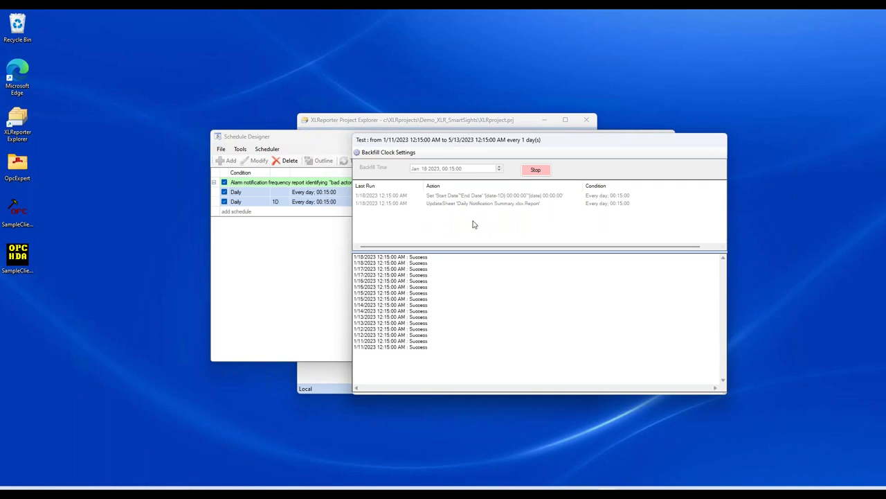
{"action": "left_click", "coordinate": [531, 170]}
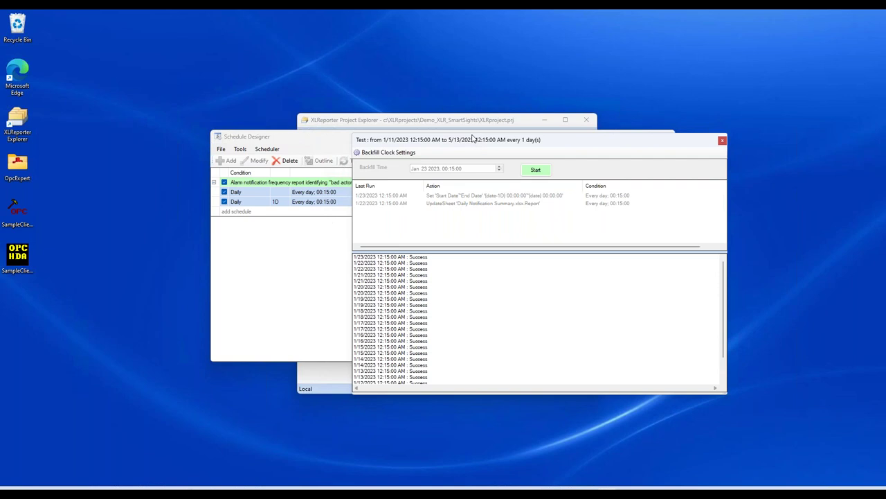
{"action": "left_click", "coordinate": [722, 140]}
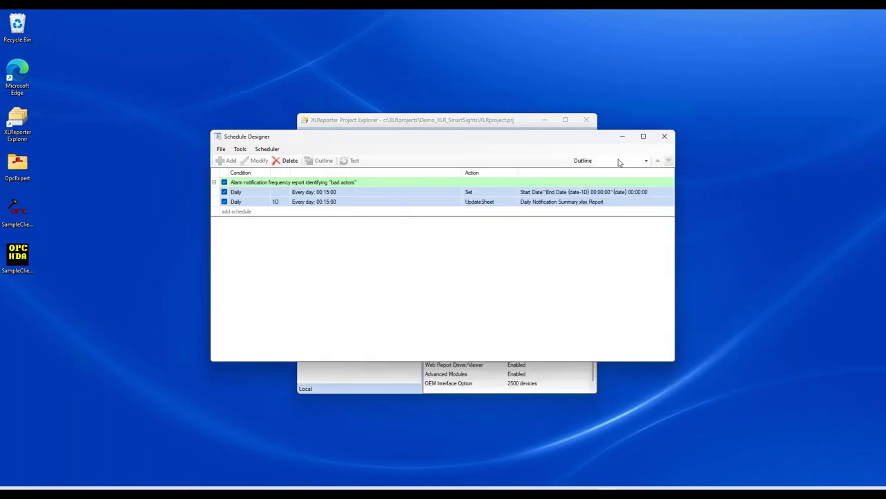
Step: Close the Schedule Designer and open Workbook Reports with a wider report list
{"action": "left_click", "coordinate": [660, 140]}
{"action": "left_click", "coordinate": [489, 172]}
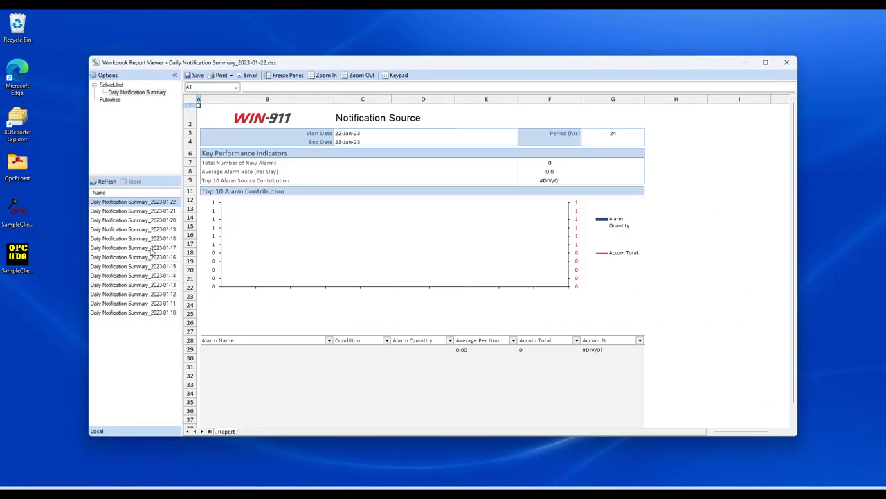
{"action": "left_click_drag", "start_coordinate": [182, 208], "coordinate": [238, 206]}
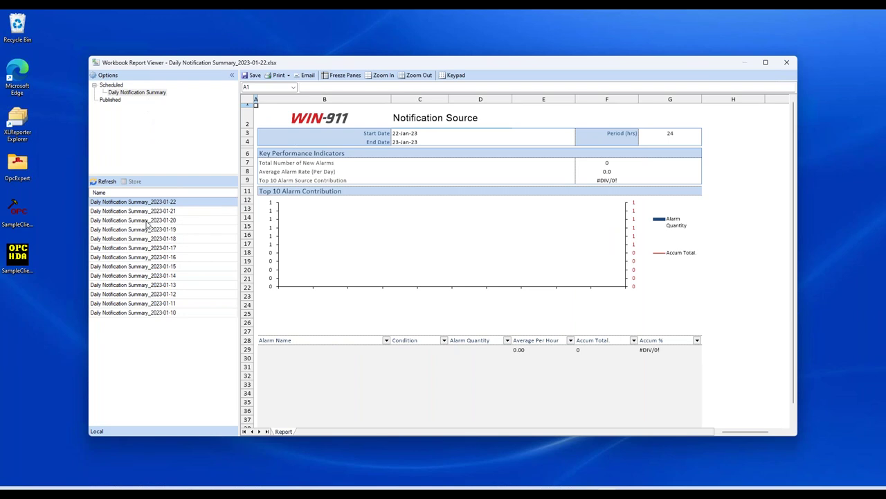
Step: Review the daily reports from 2023-01-10 to 2023-01-14, then close the viewer
{"action": "left_click", "coordinate": [153, 313]}
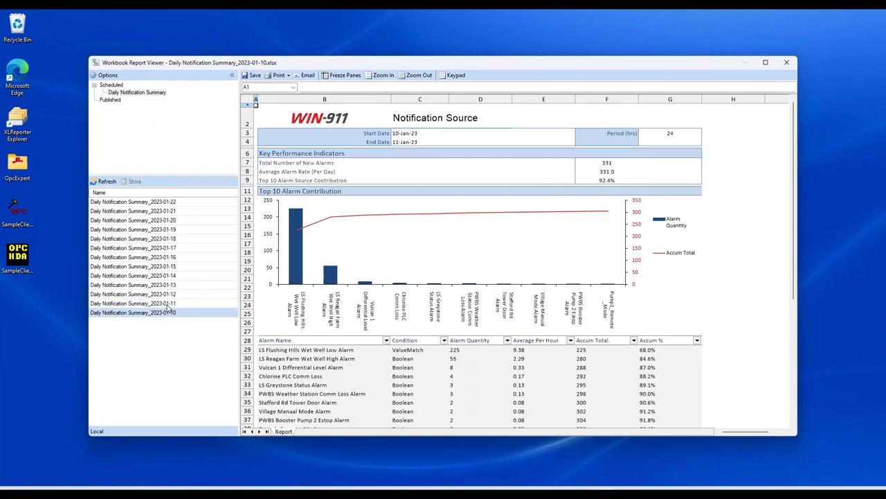
{"action": "left_click", "coordinate": [167, 304]}
{"action": "left_click", "coordinate": [167, 287]}
{"action": "left_click", "coordinate": [167, 295]}
{"action": "left_click", "coordinate": [168, 285]}
{"action": "left_click", "coordinate": [168, 276]}
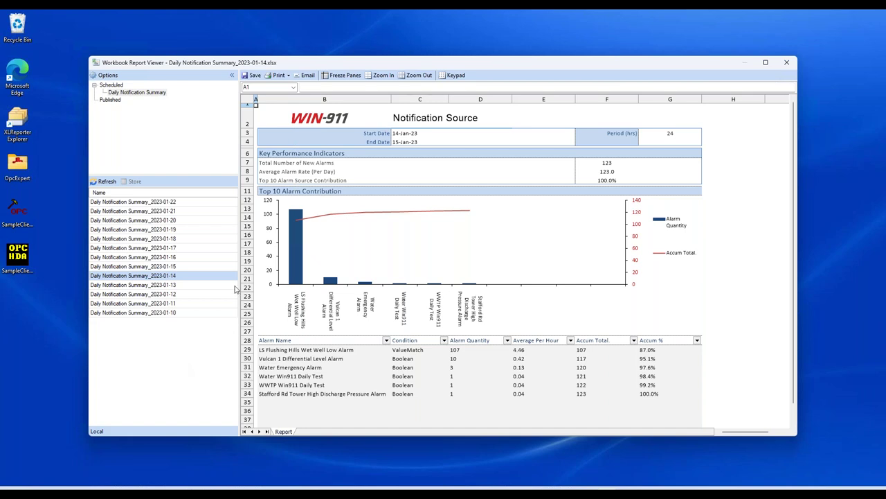
{"action": "left_click", "coordinate": [787, 63]}
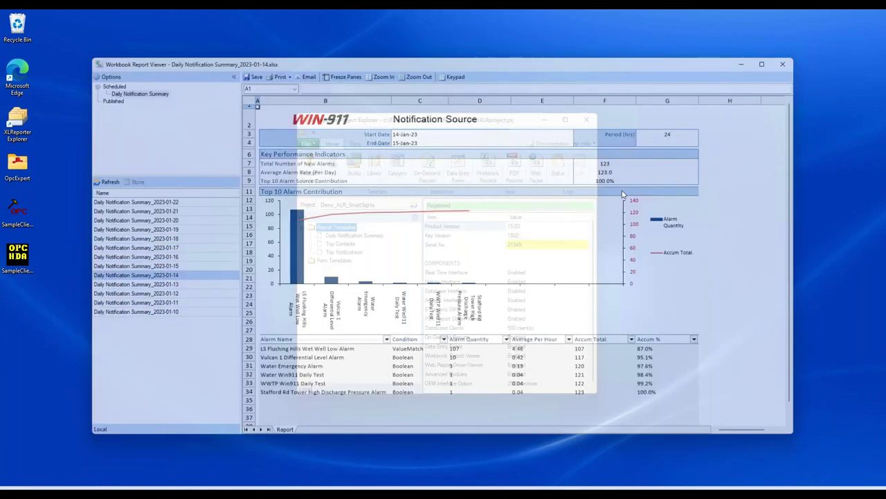
{"action": "left_click", "coordinate": [342, 252]}
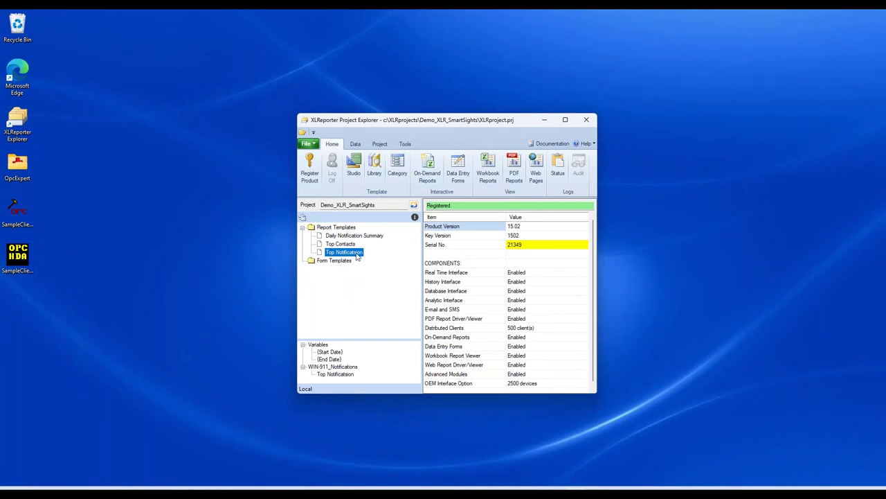
Step: Open the Daily Notification Summary template in Template Studio, maximized
{"action": "left_click", "coordinate": [365, 237]}
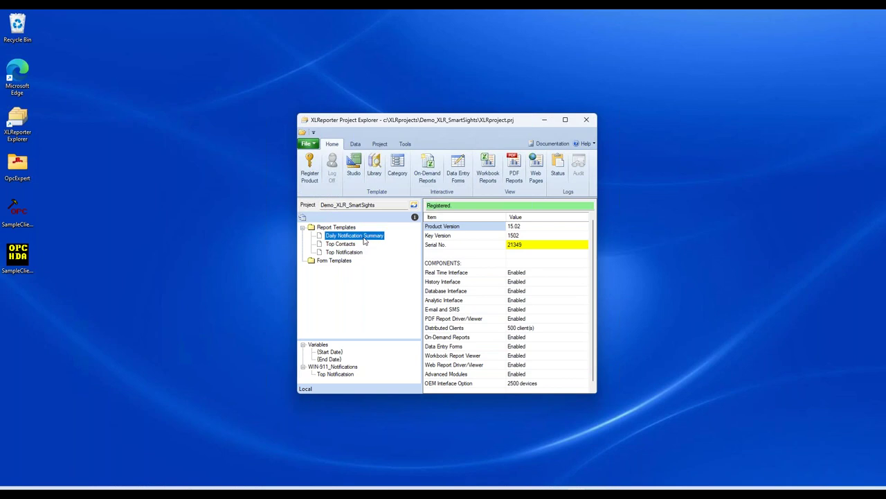
{"action": "double_click", "coordinate": [379, 238]}
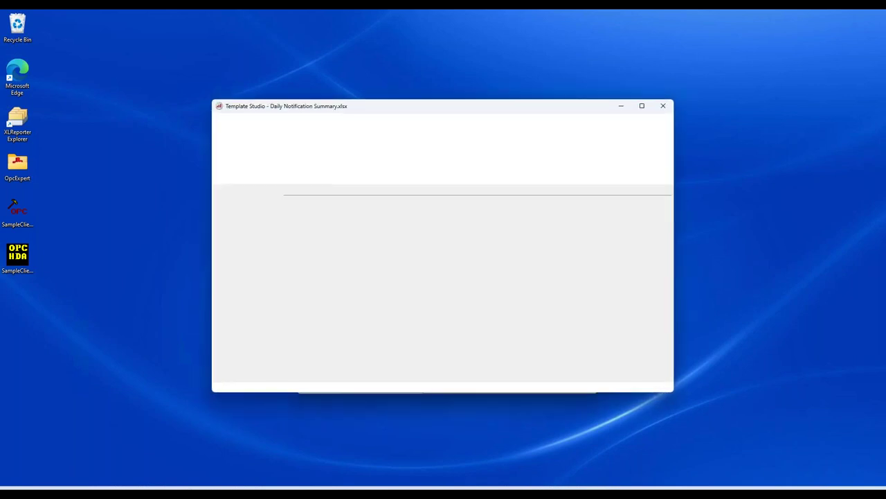
{"action": "double_click", "coordinate": [434, 113]}
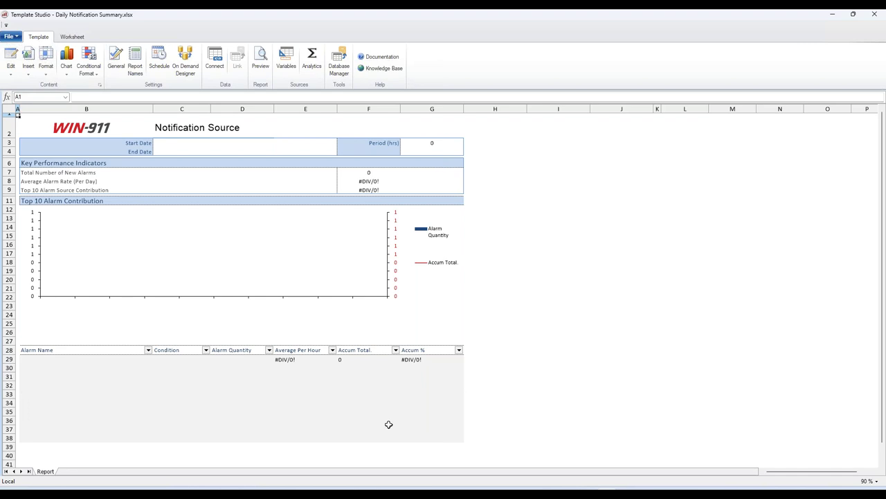
Step: Enter sample alarms 'Alarm 1' and 'alarm 2' with quantities 22 and 11
{"action": "left_click", "coordinate": [71, 359]}
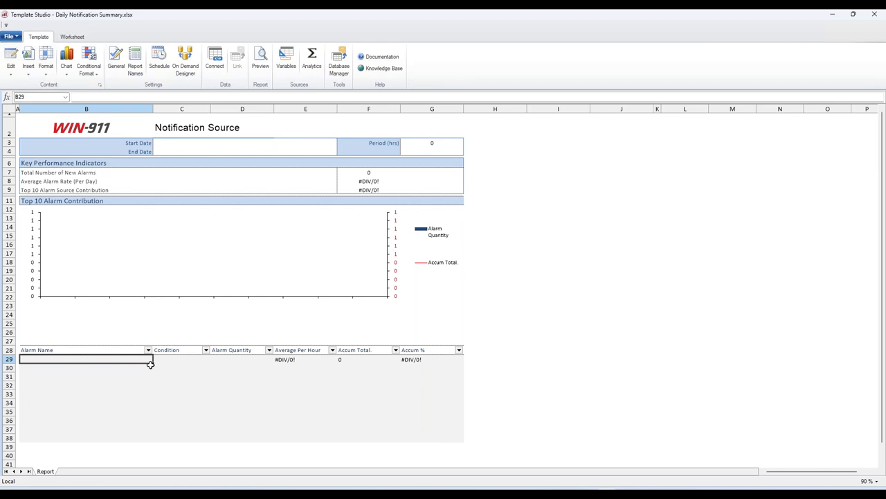
{"action": "type", "text": "Al"}
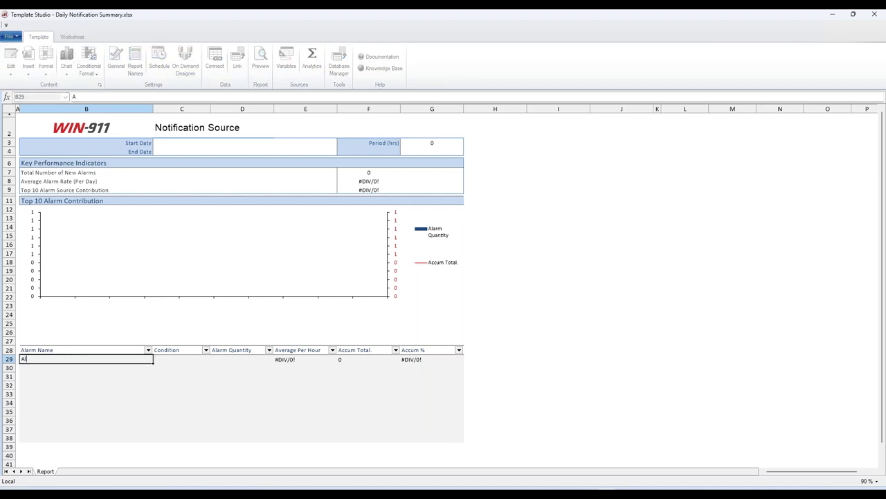
{"action": "type", "text": "arm 1"}
{"action": "key", "text": "Return"}
{"action": "type", "text": "alarm 2"}
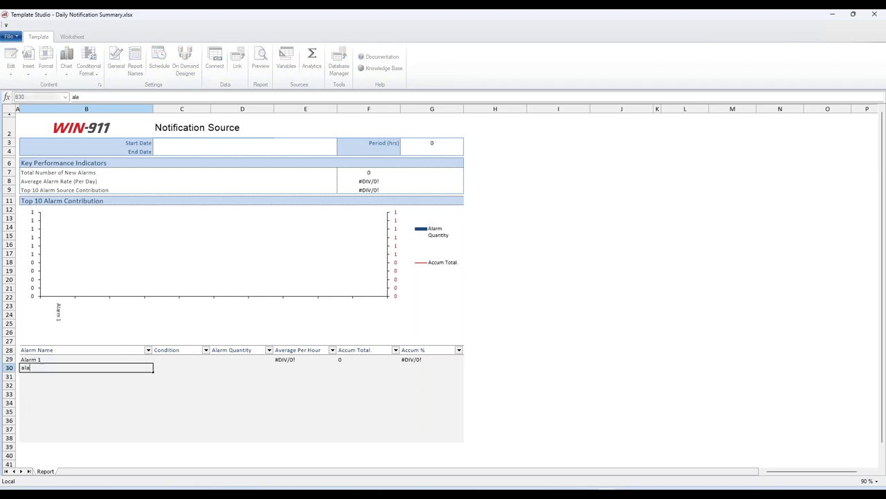
{"action": "key", "text": "Return"}
{"action": "key", "text": "Up"}
{"action": "key", "text": "Up"}
{"action": "key", "text": "Right"}
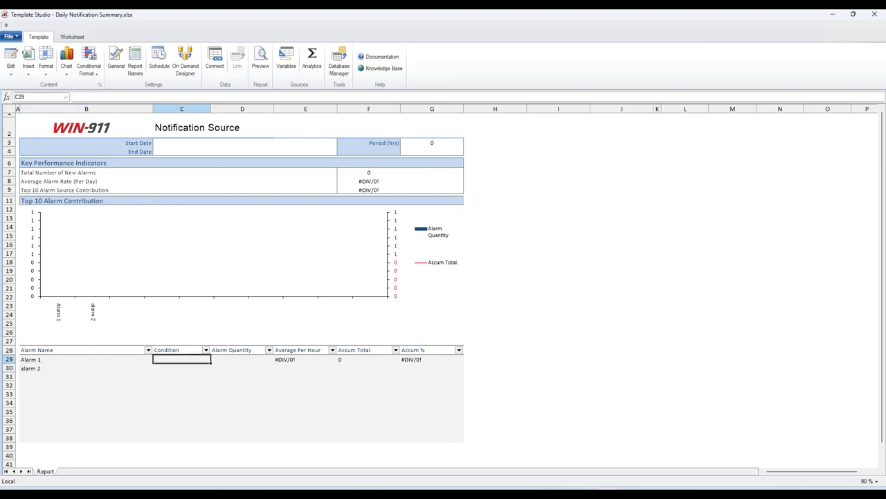
{"action": "key", "text": "Right"}
{"action": "type", "text": "22"}
{"action": "key", "text": "Return"}
{"action": "type", "text": "11"}
{"action": "key", "text": "Return"}
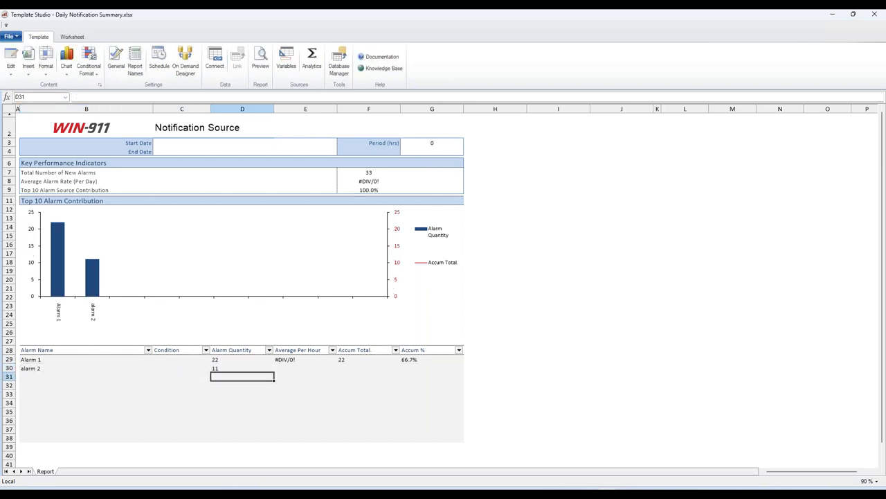
{"action": "key", "text": "Up"}
{"action": "key", "text": "Right"}
{"action": "key", "text": "Right"}
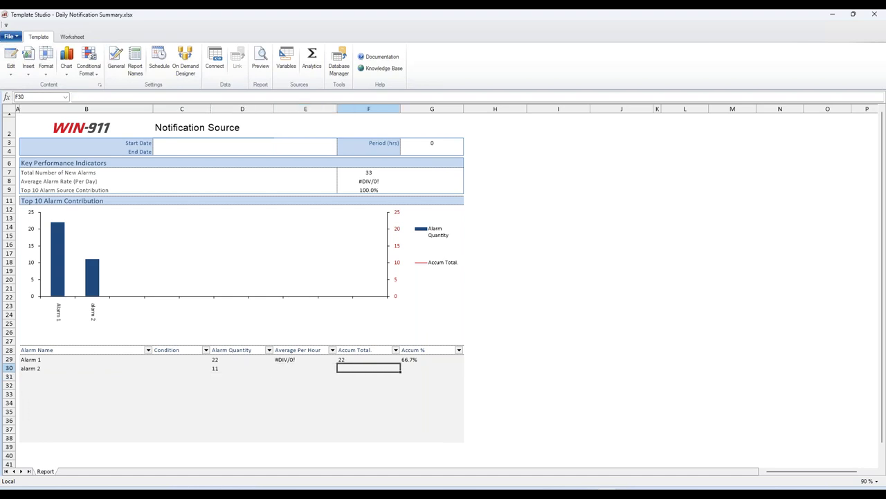
{"action": "key", "text": "Left"}
{"action": "key", "text": "Left"}
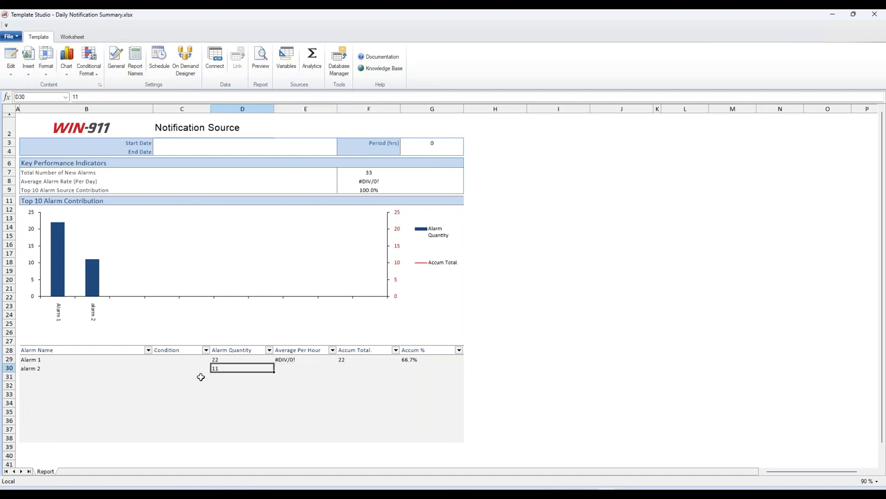
Step: Delete the sample alarm names and quantities from B29:D30
{"action": "left_click", "coordinate": [74, 365]}
{"action": "key", "text": "Delete"}
{"action": "key", "text": "Up"}
{"action": "key", "text": "Delete"}
{"action": "key", "text": "Right"}
{"action": "key", "text": "Right"}
{"action": "key", "text": "Delete"}
{"action": "key", "text": "Down"}
{"action": "key", "text": "Delete"}
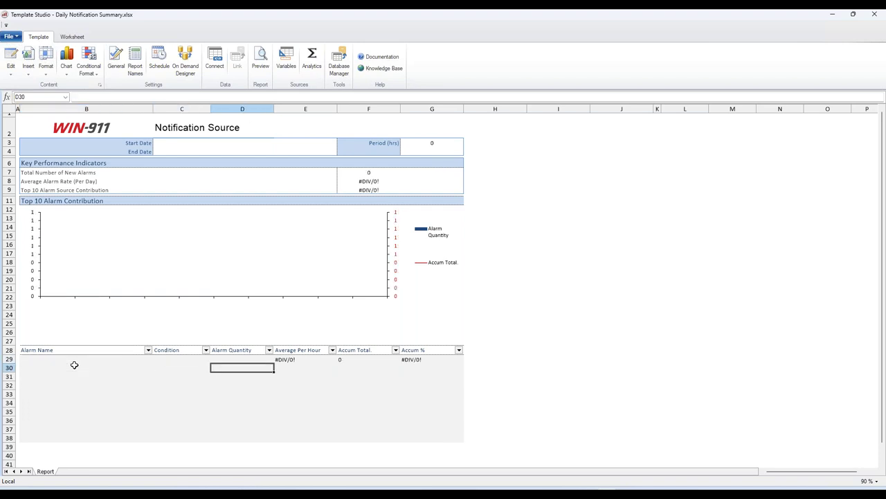
{"action": "key", "text": "Up"}
{"action": "key", "text": "Left"}
{"action": "key", "text": "Left"}
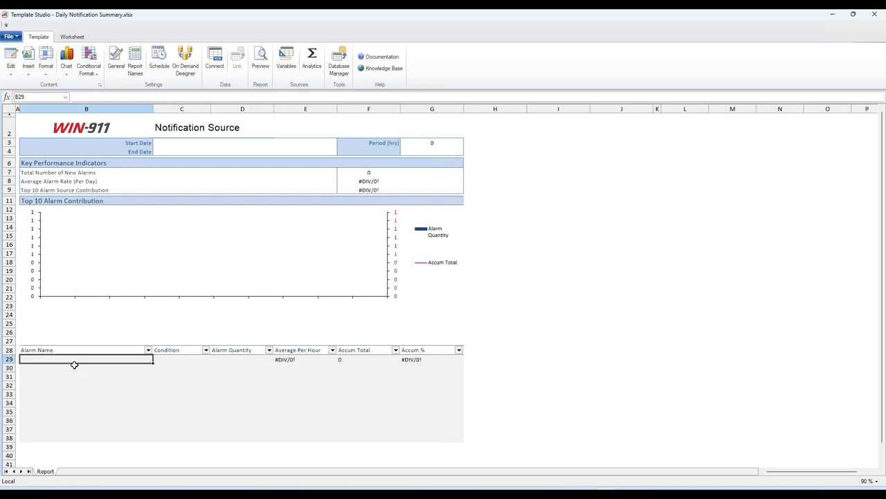
Step: Select the alarm table area, return to cell B29, and open the sheet's Connections
{"action": "left_click", "coordinate": [108, 387]}
{"action": "mouse_move", "coordinate": [91, 362]}
{"action": "left_mouse_down"}
{"action": "mouse_move", "coordinate": [422, 411]}
{"action": "mouse_move", "coordinate": [437, 429]}
{"action": "left_mouse_up"}
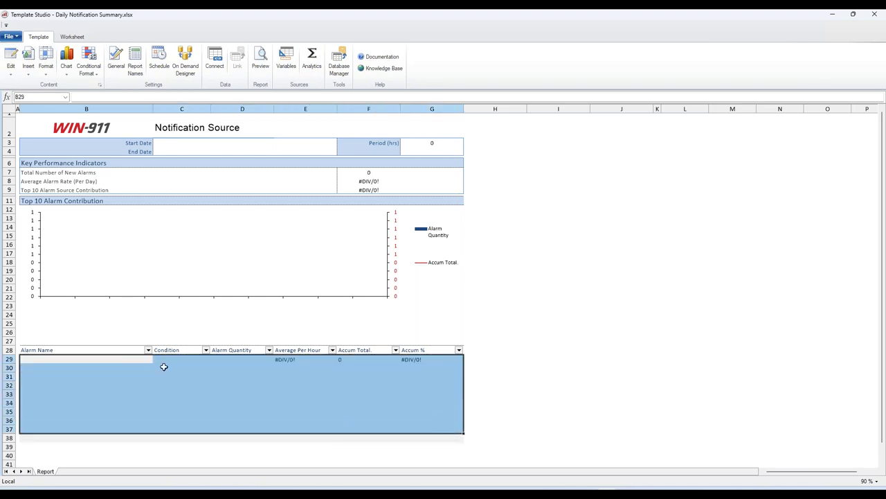
{"action": "left_click", "coordinate": [65, 360]}
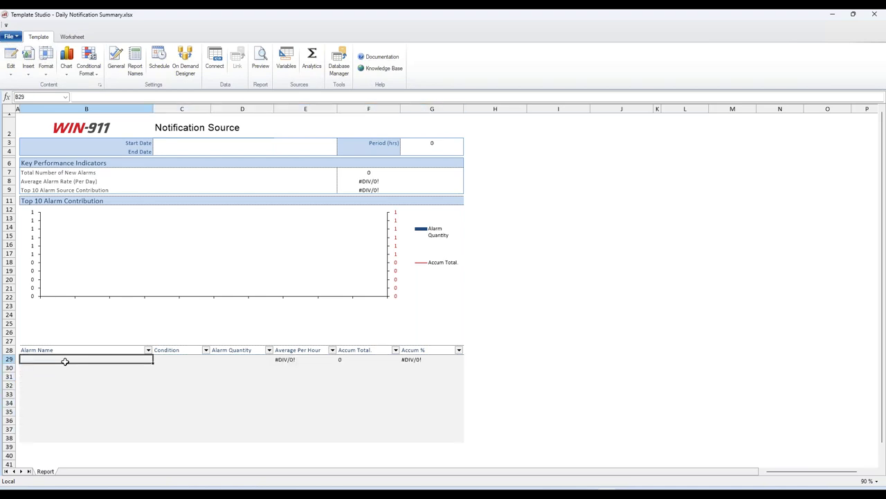
{"action": "left_click", "coordinate": [219, 73]}
Step: Open the Daily Notification Summary database group and review its Setup, Columns and Filters tabs
{"action": "left_click_drag", "start_coordinate": [150, 32], "coordinate": [628, 116]}
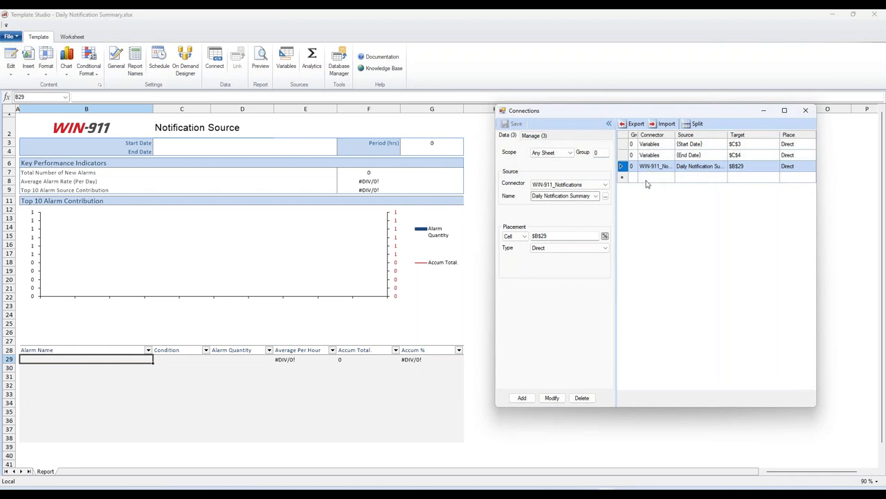
{"action": "double_click", "coordinate": [655, 170]}
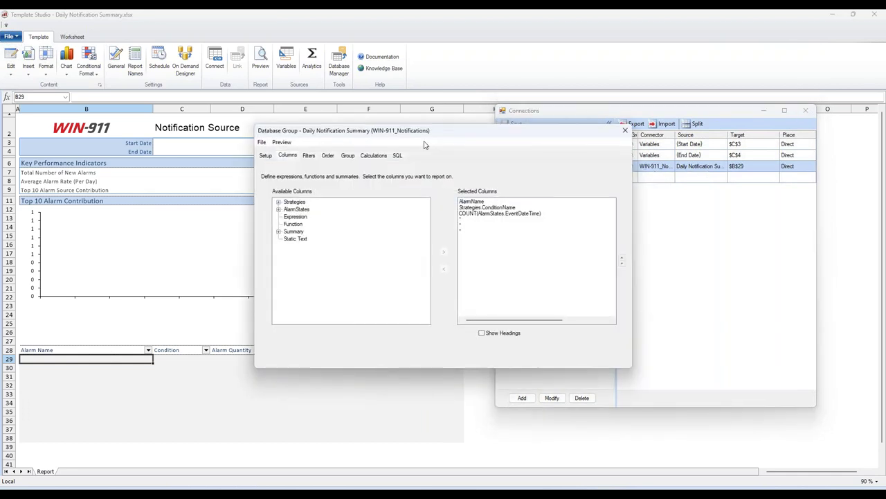
{"action": "left_click_drag", "start_coordinate": [398, 138], "coordinate": [619, 235]}
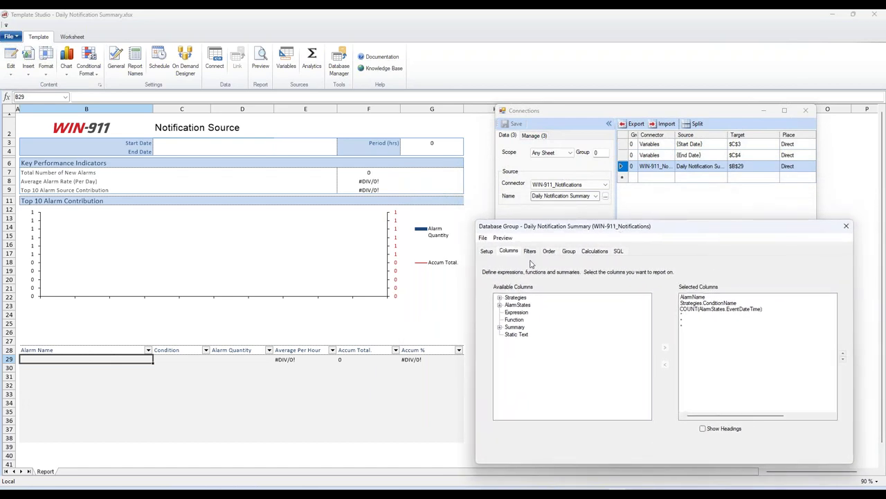
{"action": "left_click", "coordinate": [489, 252]}
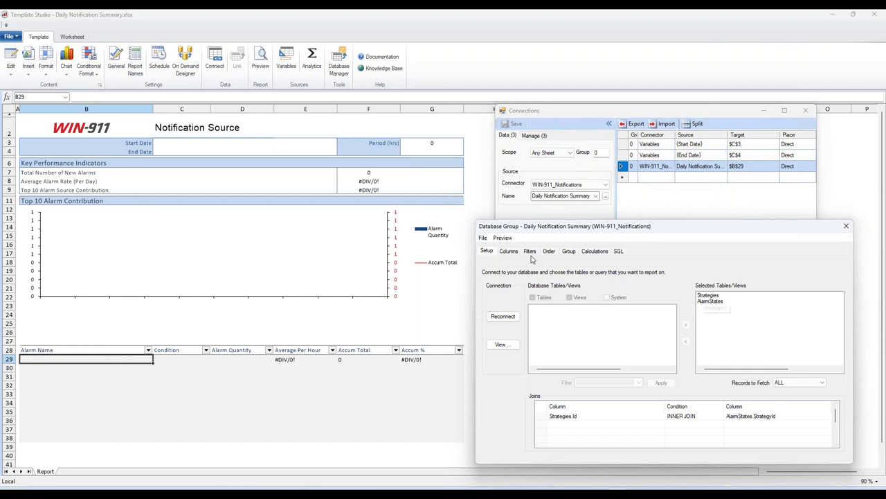
{"action": "left_click", "coordinate": [511, 252]}
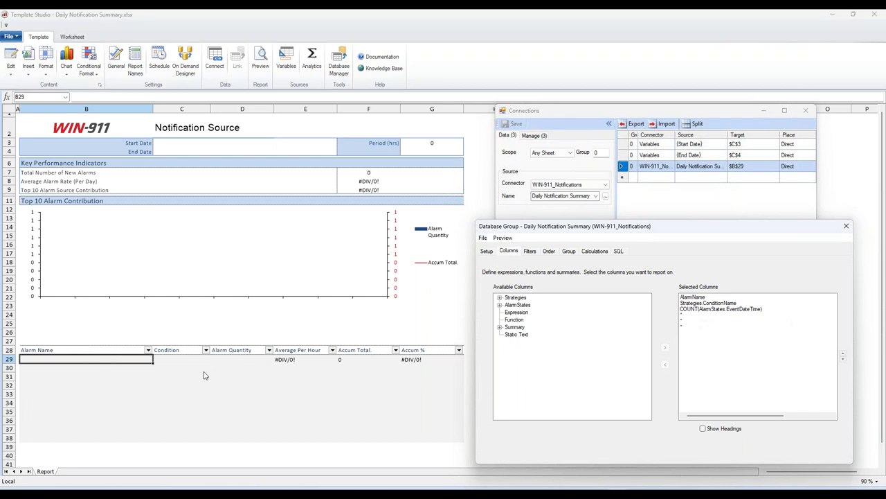
{"action": "left_click", "coordinate": [530, 252]}
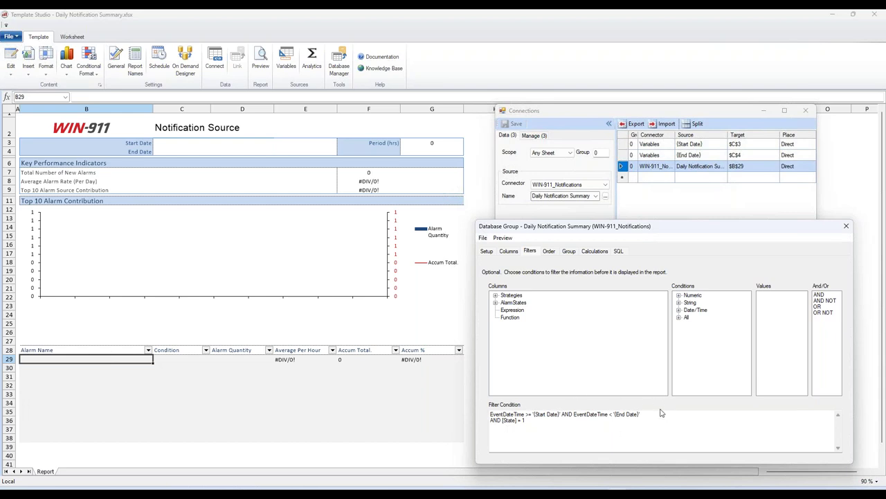
Step: Append AND Strategies.SourceName = 'Water Server' to the filter condition
{"action": "left_click", "coordinate": [532, 424]}
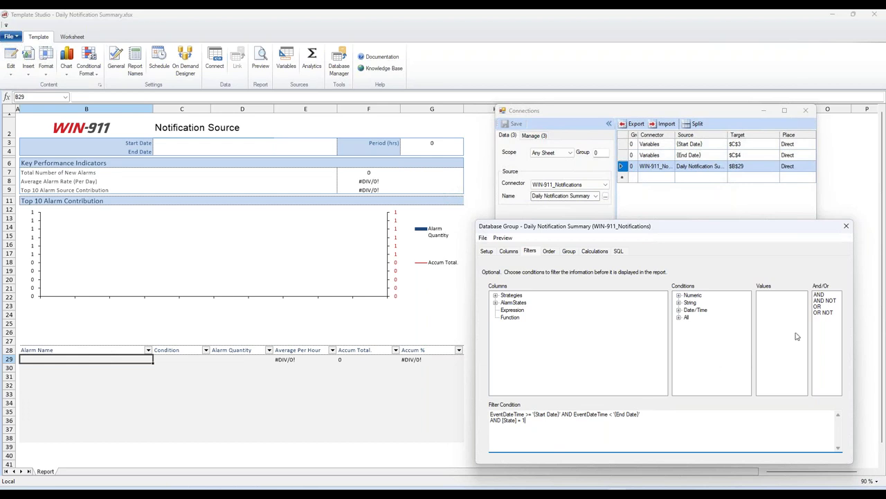
{"action": "double_click", "coordinate": [818, 295]}
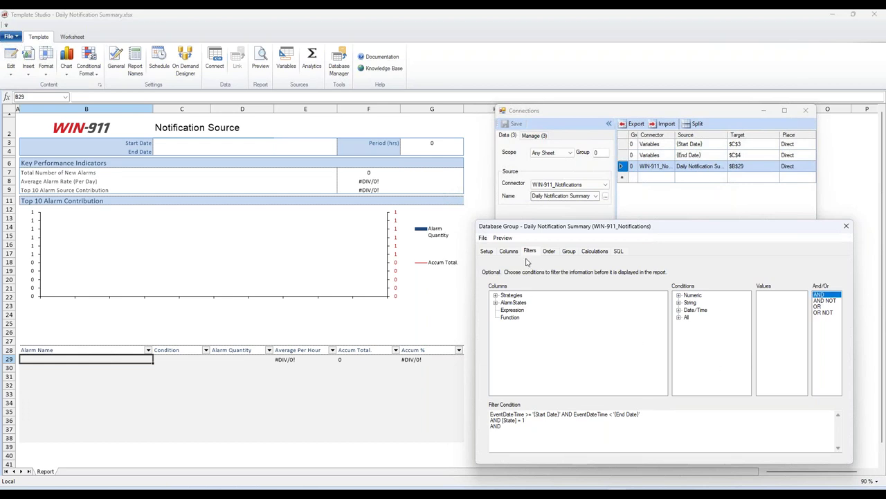
{"action": "left_click", "coordinate": [495, 302]}
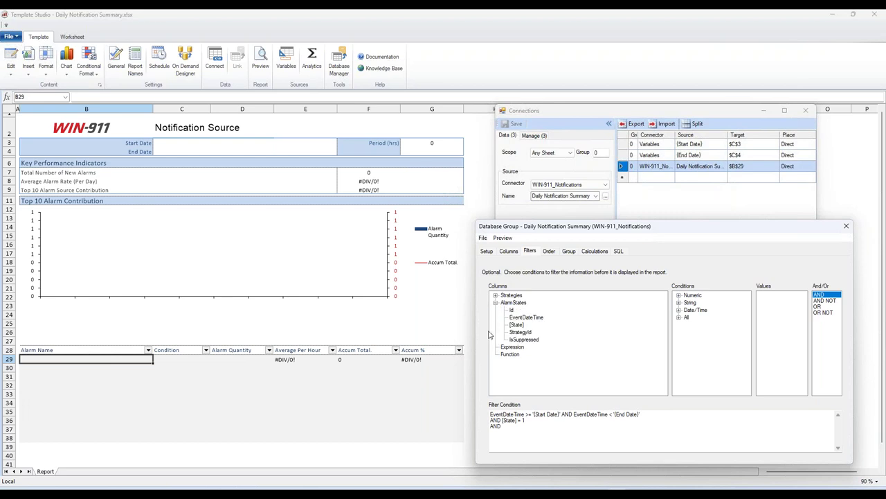
{"action": "left_click", "coordinate": [495, 295]}
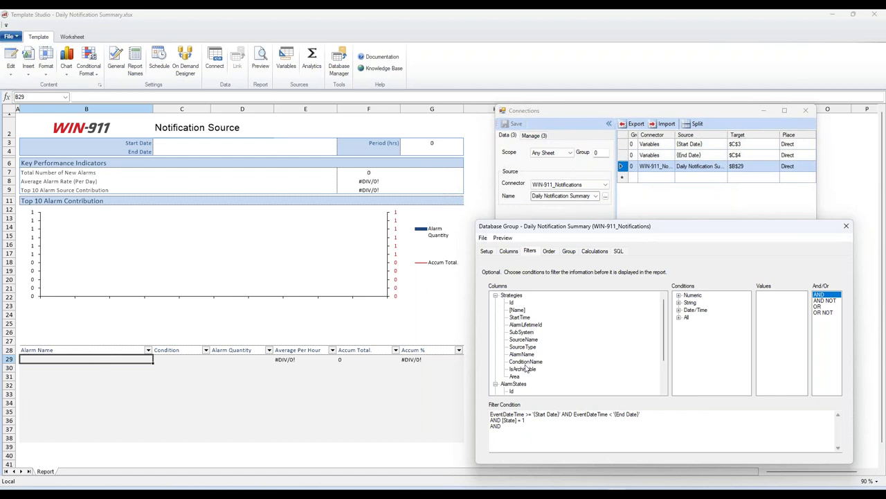
{"action": "left_click", "coordinate": [523, 340]}
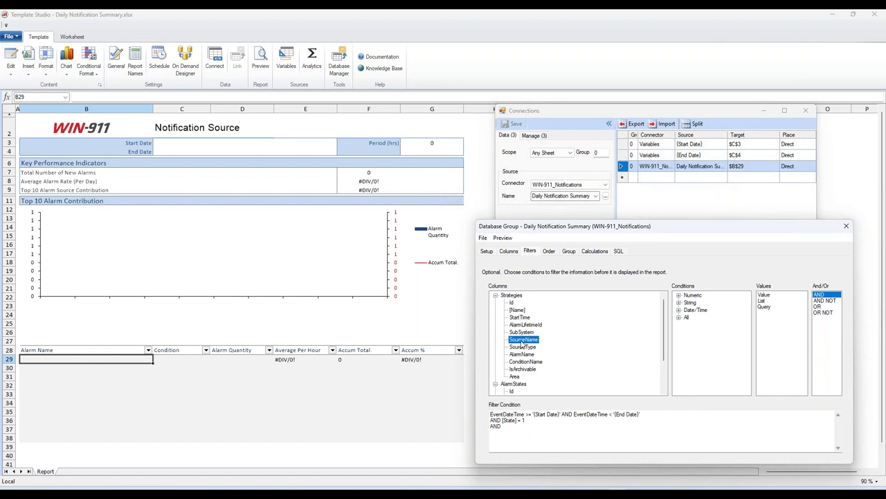
{"action": "left_click", "coordinate": [678, 303]}
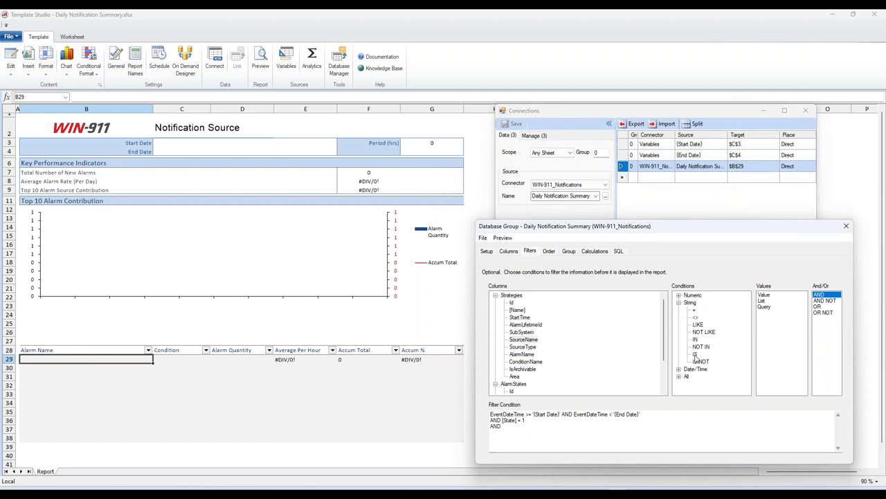
{"action": "left_click", "coordinate": [762, 302]}
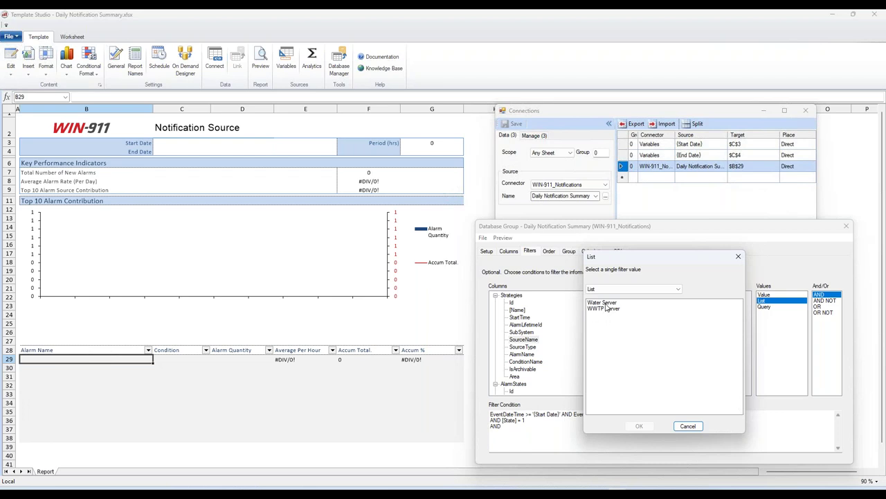
{"action": "left_click", "coordinate": [604, 303]}
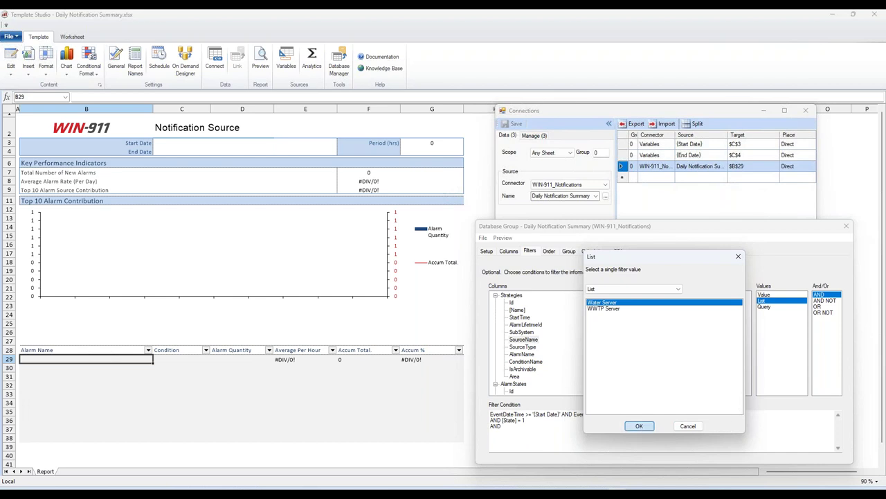
{"action": "left_click", "coordinate": [639, 426]}
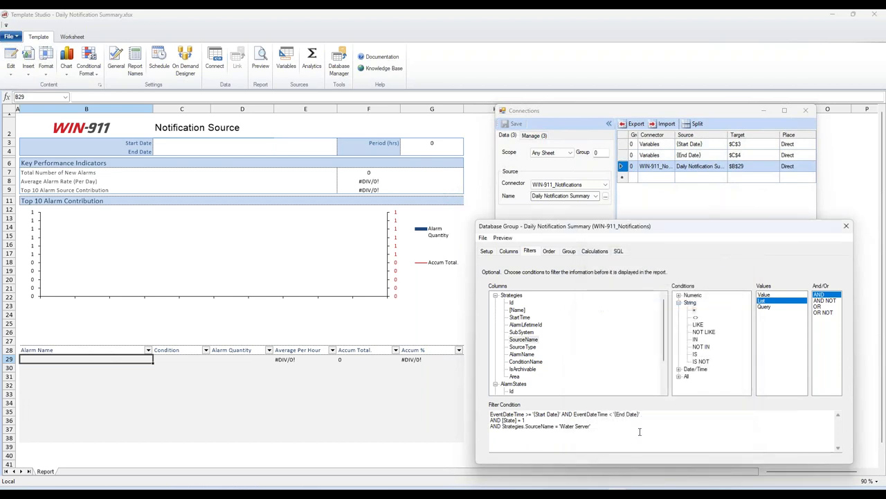
Step: Close the group settings and connections list, then preview the report with live data
{"action": "left_click", "coordinate": [483, 237]}
{"action": "left_click", "coordinate": [482, 238]}
{"action": "left_click", "coordinate": [846, 226]}
{"action": "left_click", "coordinate": [805, 110]}
{"action": "left_click", "coordinate": [261, 63]}
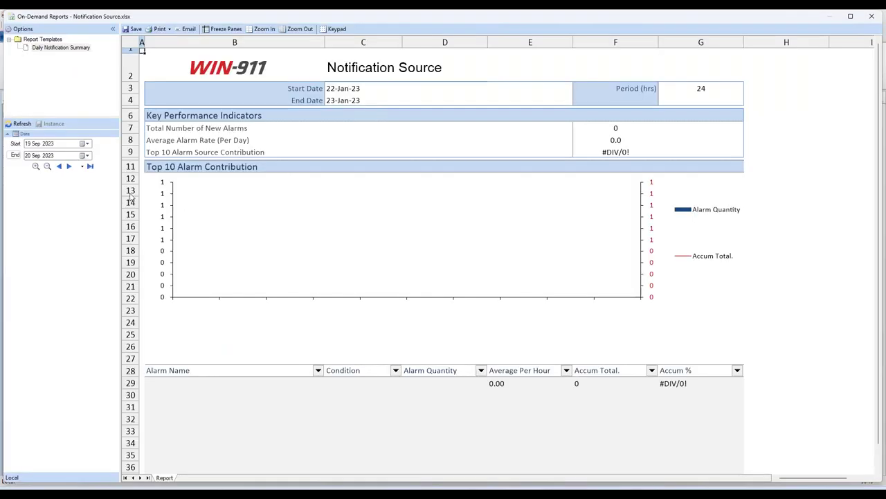
Step: Set the report start date to 15 Jan 2023 and refresh the preview
{"action": "left_click", "coordinate": [47, 144]}
{"action": "left_click", "coordinate": [33, 143]}
{"action": "type", "text": "4"}
{"action": "type", "text": "1"}
{"action": "left_click", "coordinate": [27, 144]}
{"action": "type", "text": "15"}
{"action": "left_click", "coordinate": [20, 125]}
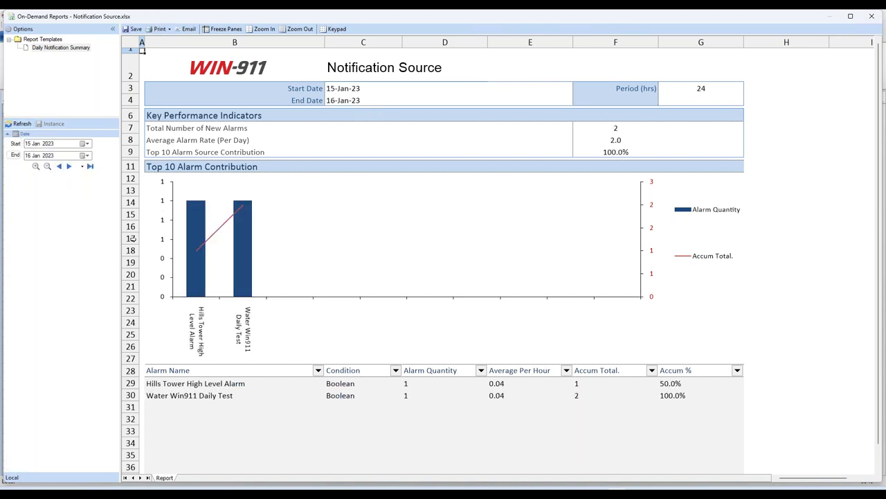
Step: Step the report back to 14 and then 13 Jan, then close the preview
{"action": "left_click", "coordinate": [59, 166]}
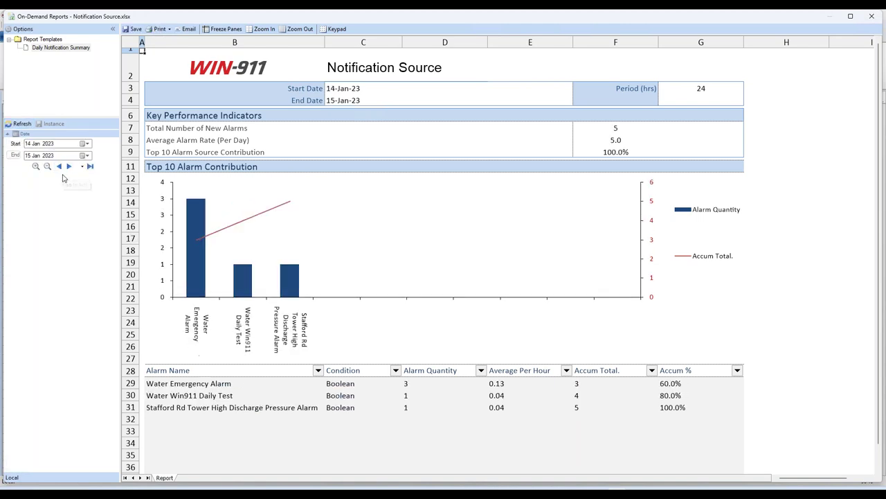
{"action": "left_click", "coordinate": [59, 166]}
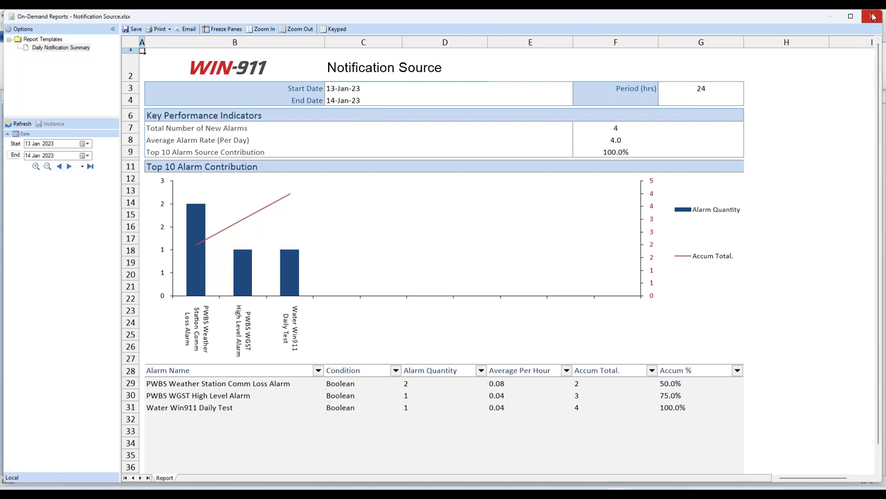
{"action": "left_click", "coordinate": [830, 16]}
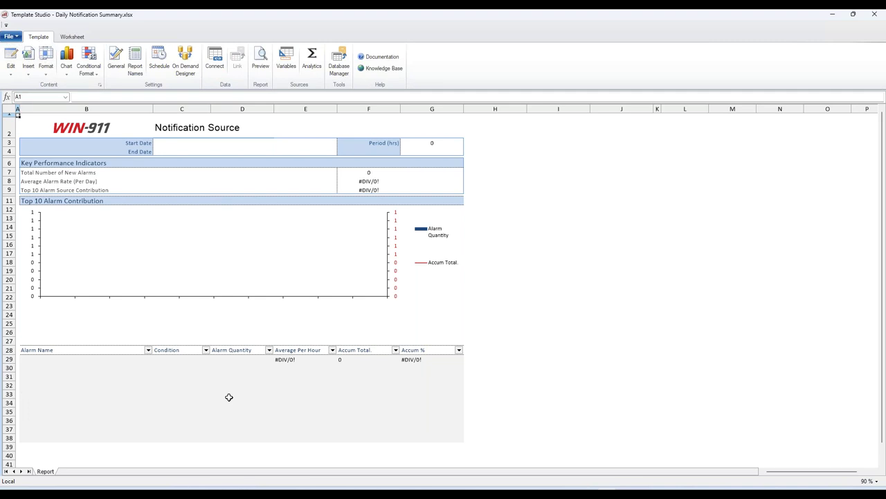
{"action": "left_click", "coordinate": [136, 63]}
{"action": "left_click_drag", "start_coordinate": [421, 180], "coordinate": [558, 155]}
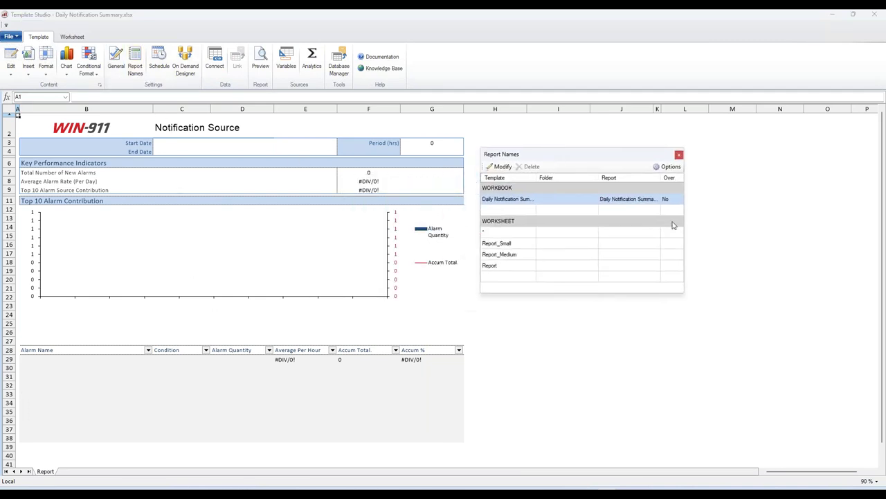
{"action": "left_click_drag", "start_coordinate": [685, 212], "coordinate": [829, 203]}
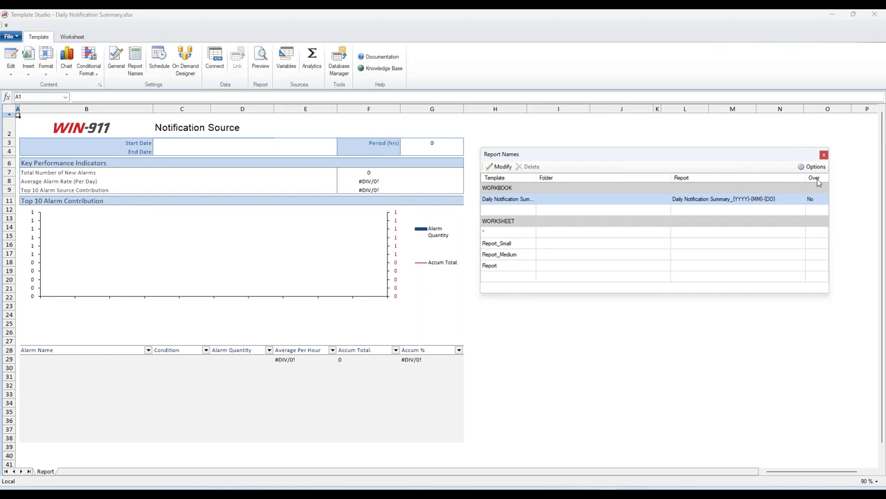
{"action": "left_click", "coordinate": [824, 155]}
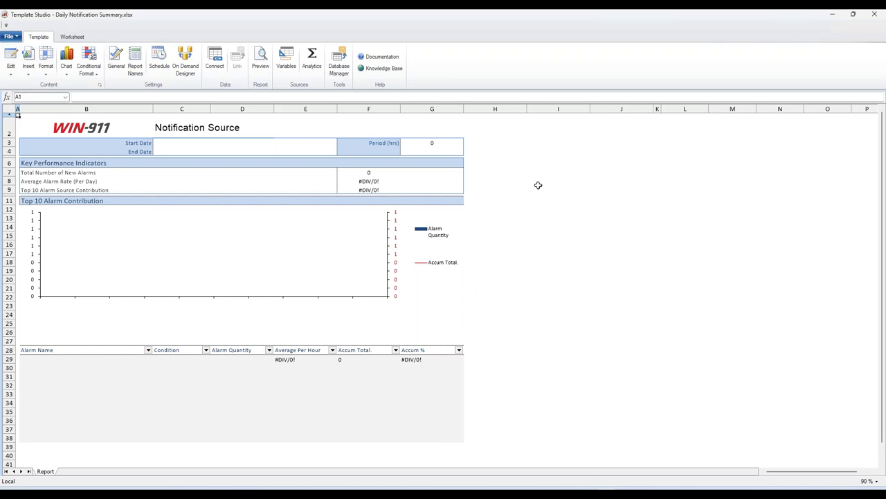
Step: Review the daily Set dates and UpdateSheet schedule entries, then close Schedule Designer
{"action": "left_click", "coordinate": [164, 73]}
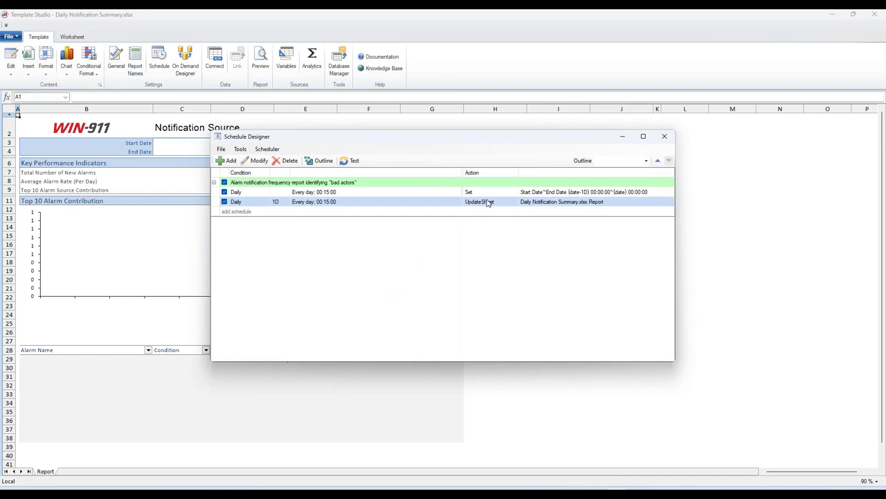
{"action": "left_click", "coordinate": [544, 194]}
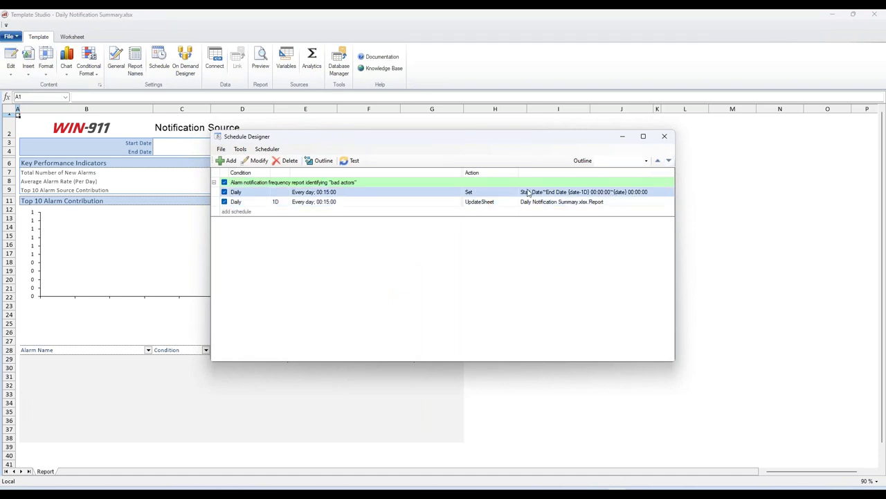
{"action": "left_click", "coordinate": [560, 202]}
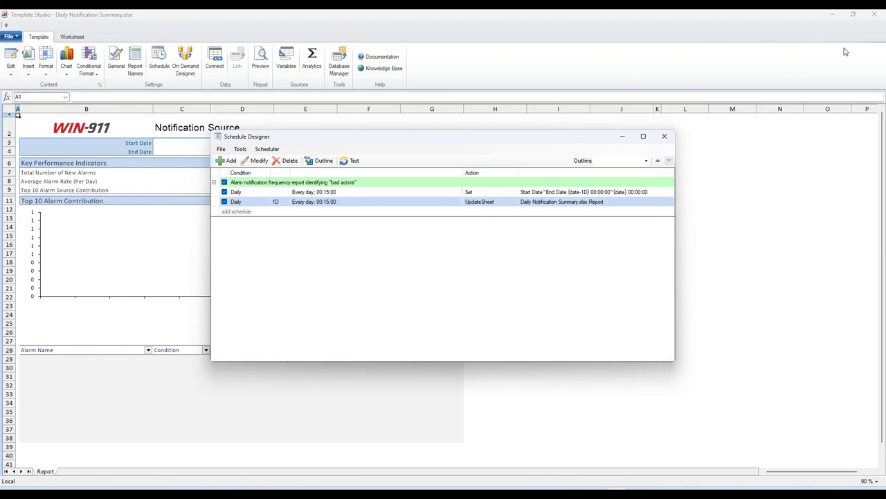
{"action": "left_click", "coordinate": [665, 137]}
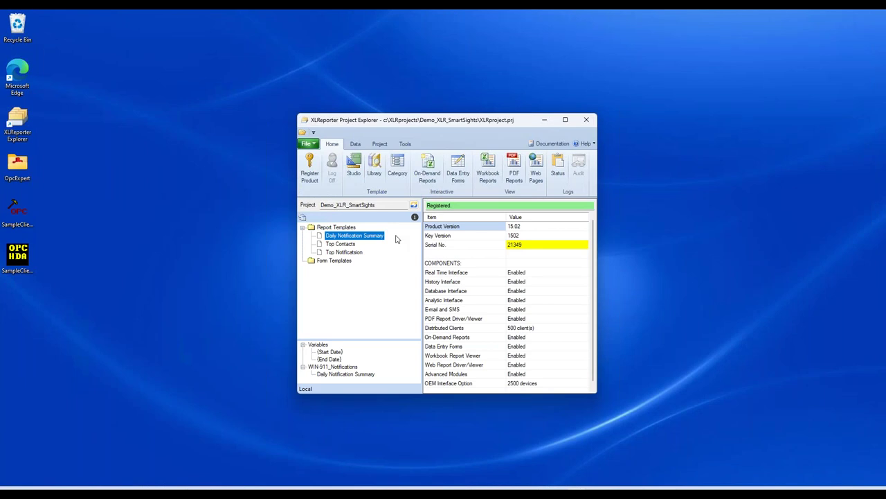
Step: Create a Process Trend template from the Line Charts library, then close On-Demand Reports
{"action": "left_click", "coordinate": [374, 168]}
{"action": "left_click", "coordinate": [489, 345]}
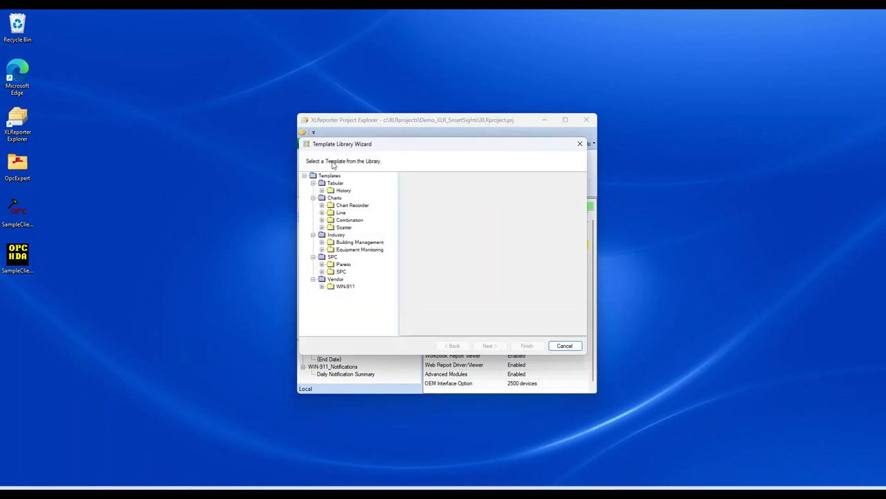
{"action": "left_click_drag", "start_coordinate": [341, 146], "coordinate": [345, 192]}
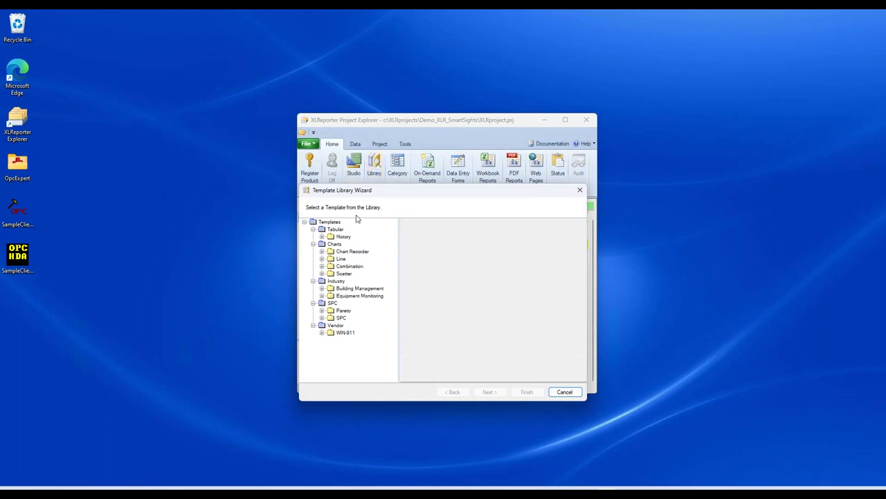
{"action": "left_click", "coordinate": [322, 260]}
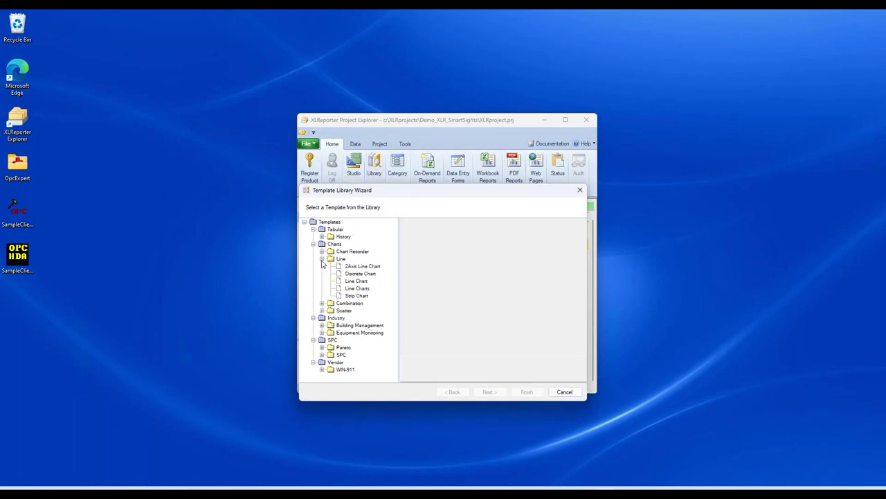
{"action": "left_click", "coordinate": [358, 289]}
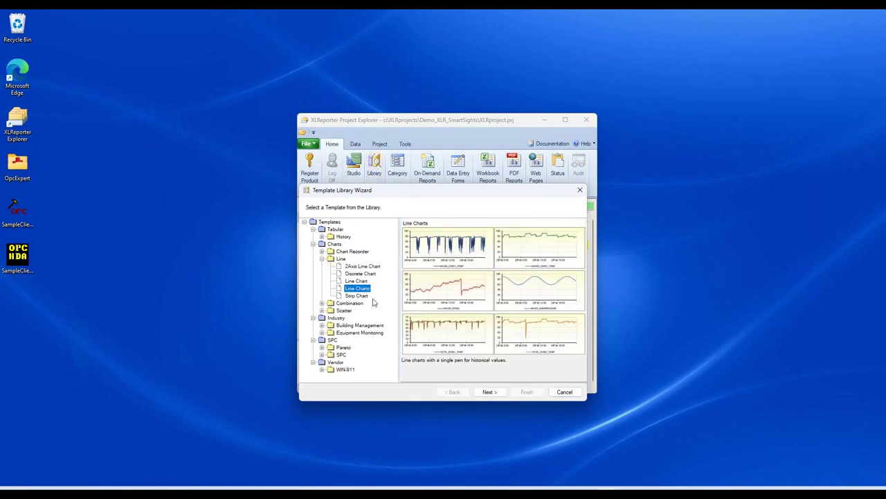
{"action": "left_click", "coordinate": [489, 392]}
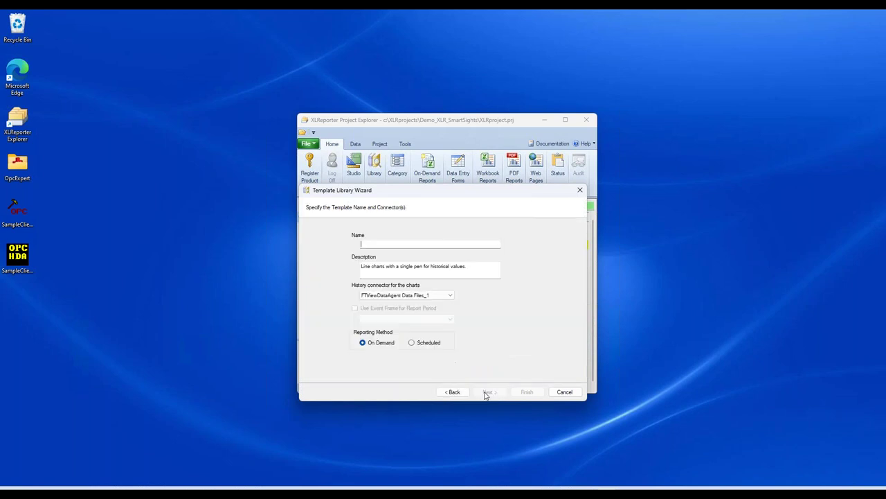
{"action": "type", "text": "Process Trend"}
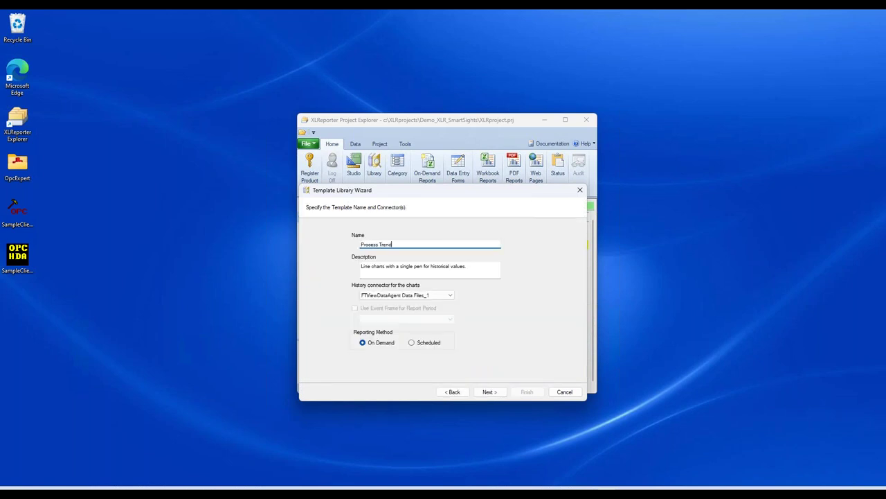
{"action": "left_click", "coordinate": [489, 392]}
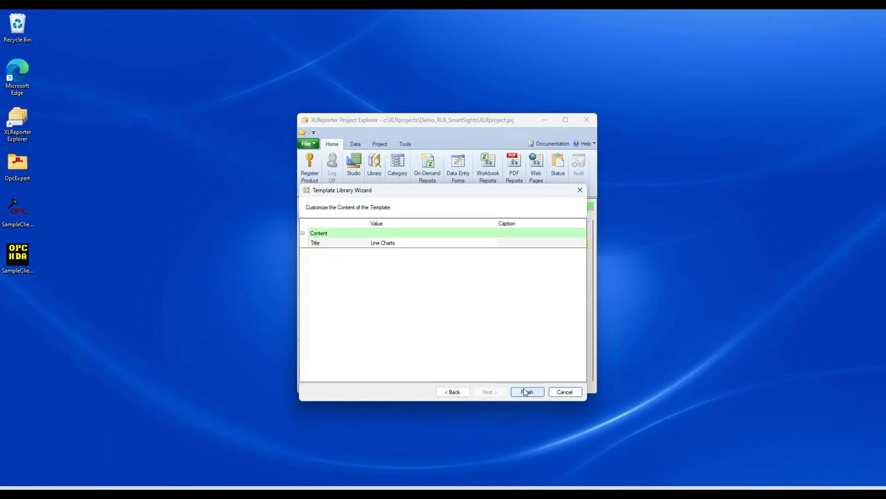
{"action": "key", "text": "Return"}
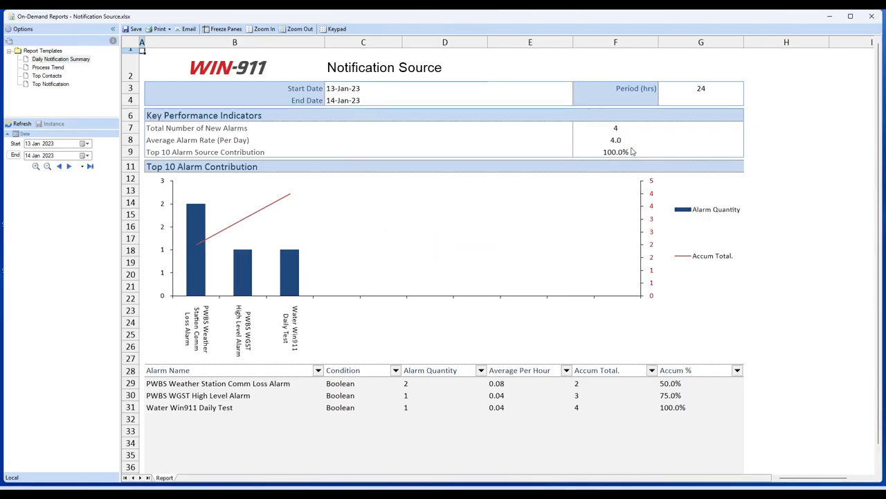
{"action": "left_click", "coordinate": [873, 19]}
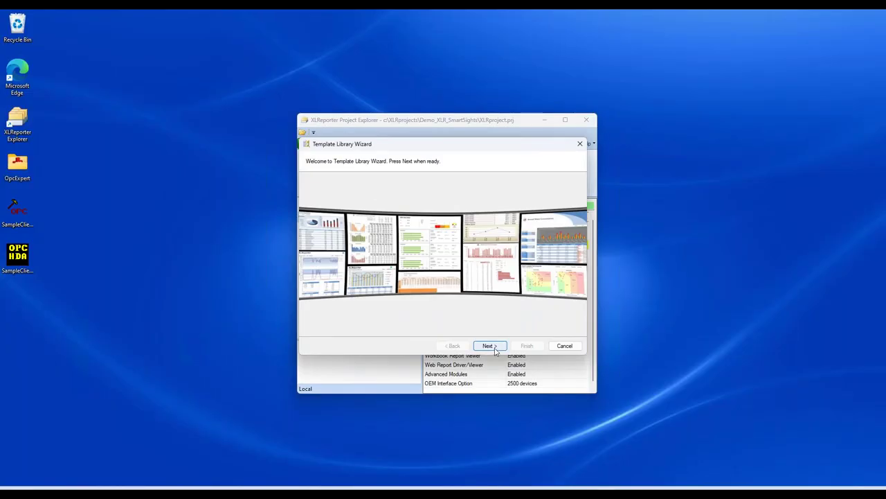
Step: Start a scheduled Periodic Min-Max-Avg template named Daily MMA Report
{"action": "left_click", "coordinate": [491, 346]}
{"action": "left_click", "coordinate": [321, 191]}
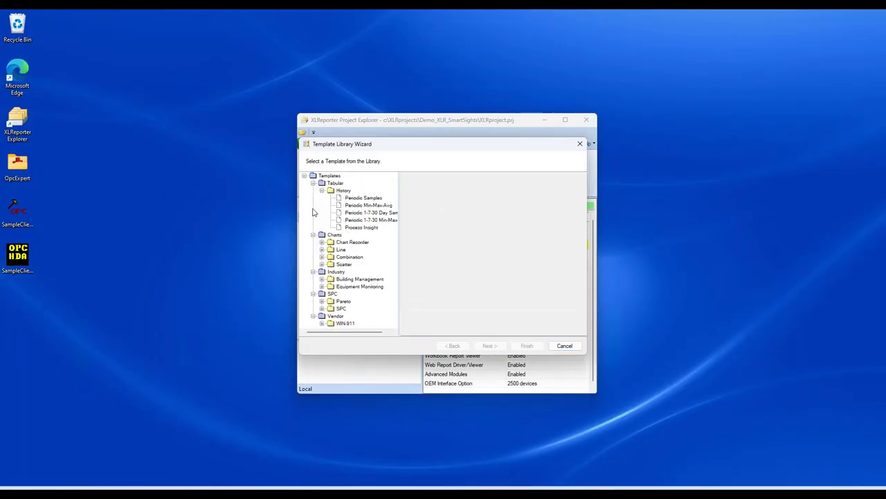
{"action": "left_click", "coordinate": [367, 205]}
{"action": "left_click", "coordinate": [489, 345]}
{"action": "type", "text": "Daily MMA Report"}
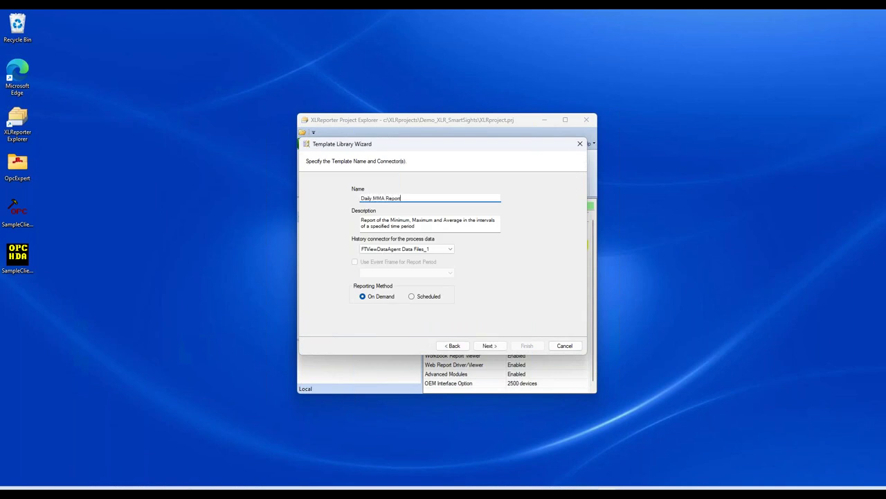
{"action": "left_click", "coordinate": [414, 297]}
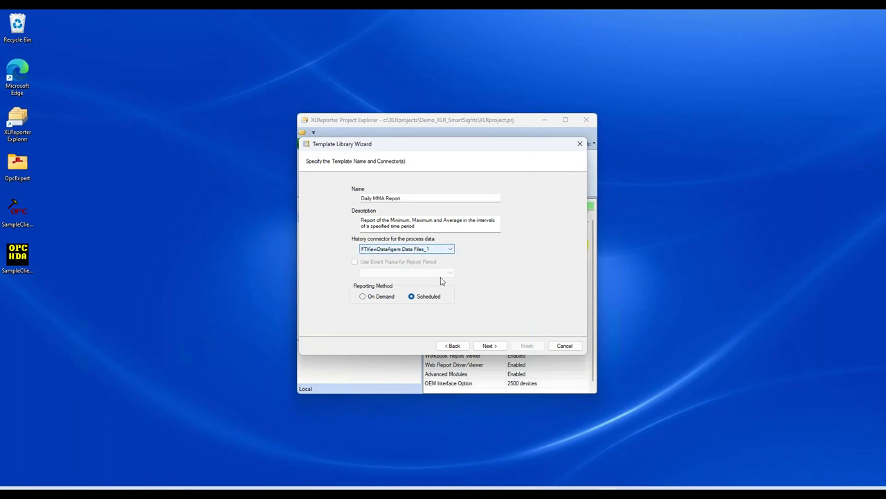
{"action": "left_click", "coordinate": [488, 346]}
{"action": "left_click", "coordinate": [387, 217]}
{"action": "left_click", "coordinate": [493, 217]}
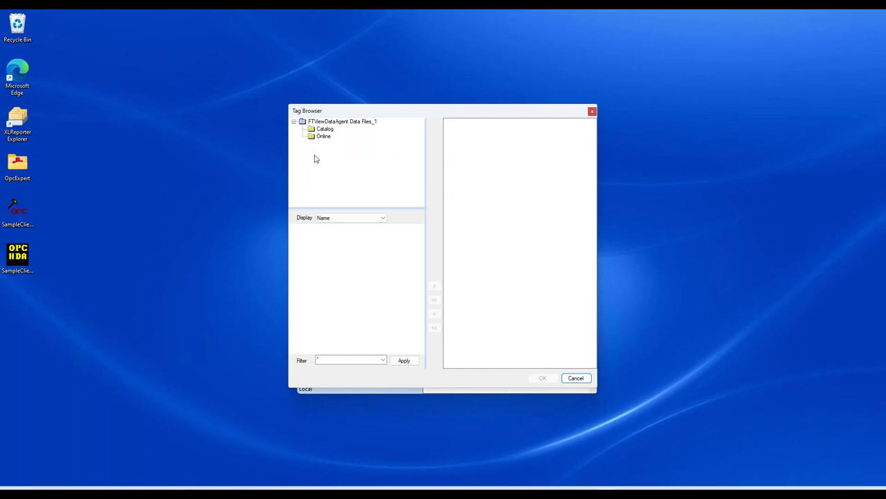
{"action": "double_click", "coordinate": [324, 136]}
{"action": "left_click_drag", "start_coordinate": [334, 117], "coordinate": [457, 114]}
{"action": "double_click", "coordinate": [460, 155]}
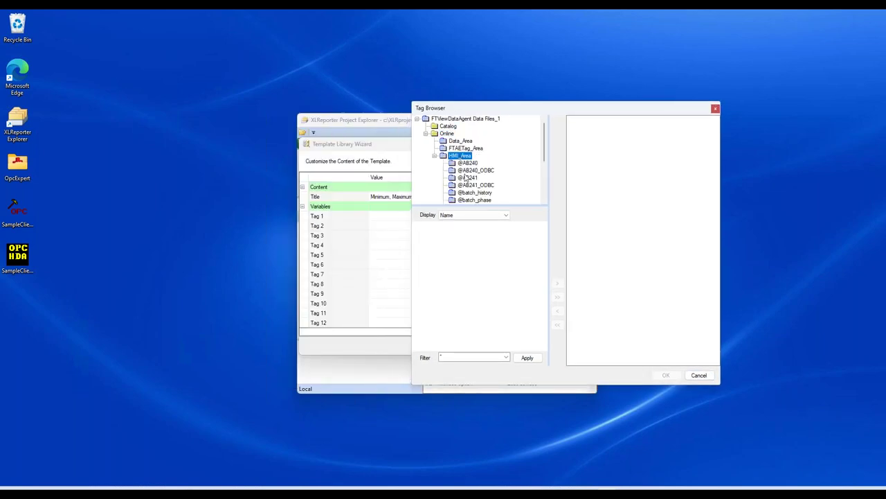
{"action": "scroll", "coordinate": [478, 174], "scroll_direction": "down", "scroll_amount": 1}
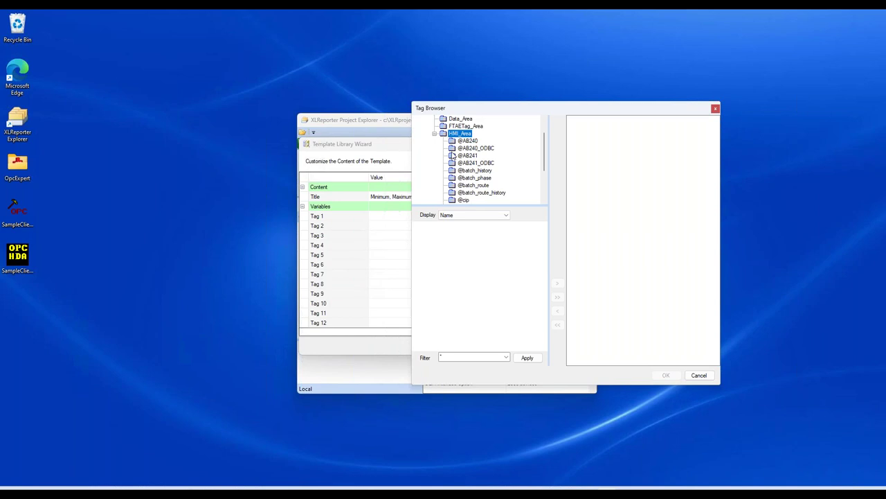
{"action": "left_click", "coordinate": [471, 141]}
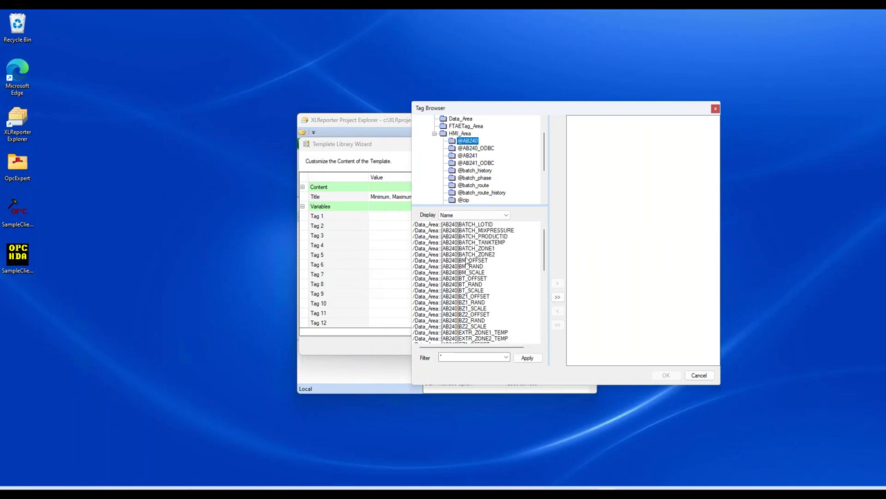
Step: Filter by *TEMP* and add EXTR_ZONE1_TEMP, MIXER_ZONE1_TEMP and MIXER_ZONE2_TEMP
{"action": "left_click", "coordinate": [459, 357]}
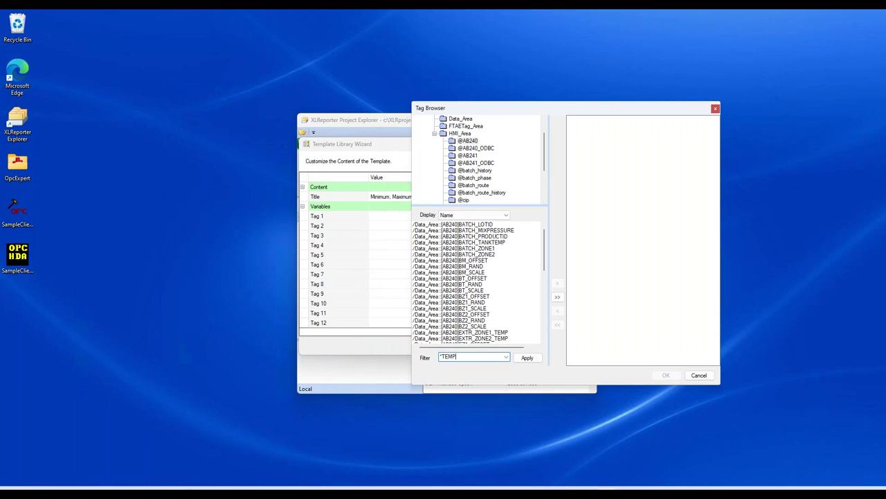
{"action": "type", "text": "*TEMP*"}
{"action": "left_click", "coordinate": [527, 358]}
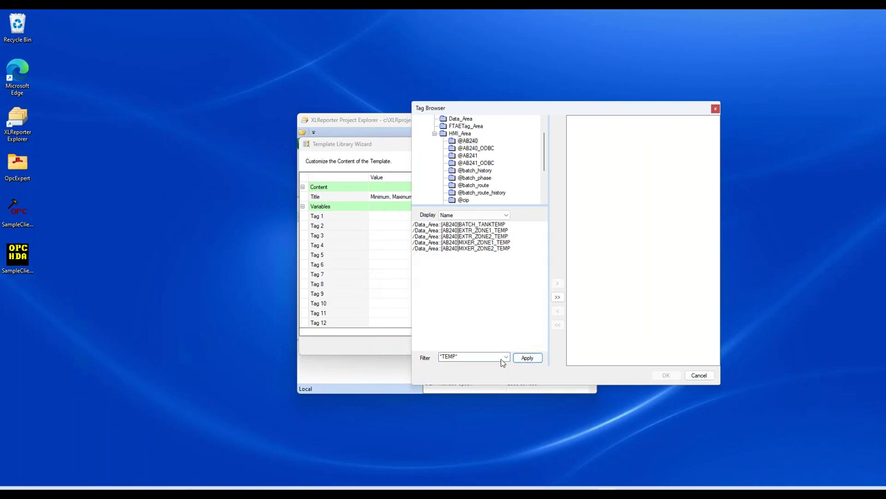
{"action": "double_click", "coordinate": [477, 231]}
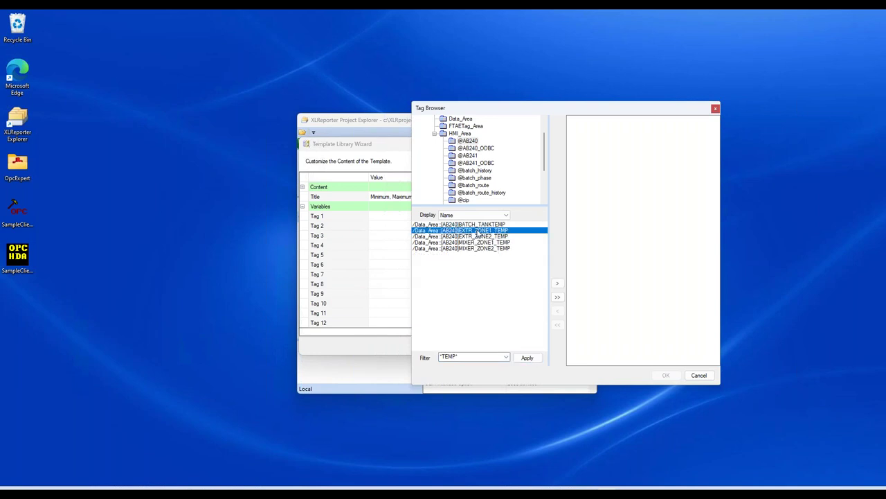
{"action": "double_click", "coordinate": [476, 242]}
{"action": "double_click", "coordinate": [476, 248]}
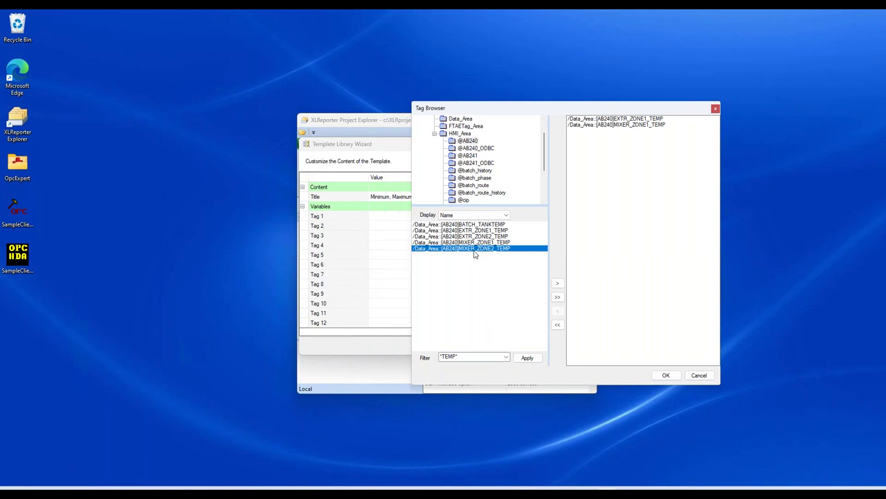
{"action": "left_click", "coordinate": [662, 376]}
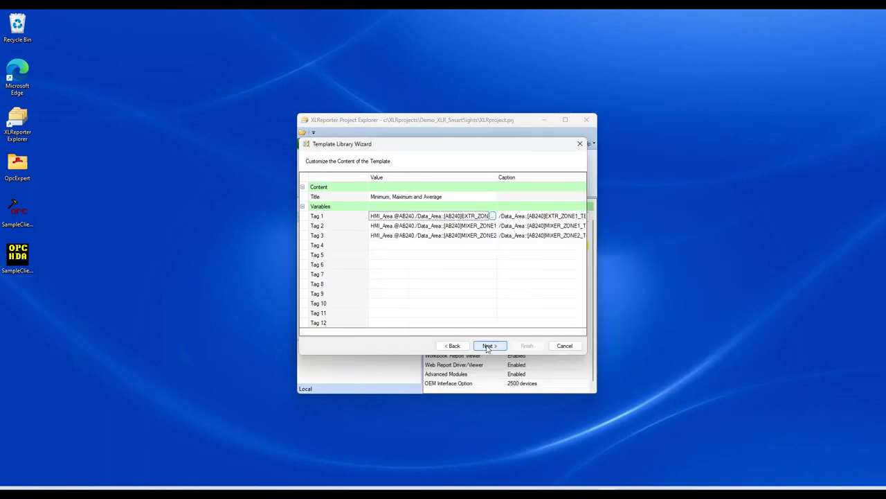
Step: Keep hourly intervals over one day and finish with the daily 00:15 schedule
{"action": "left_click", "coordinate": [489, 346]}
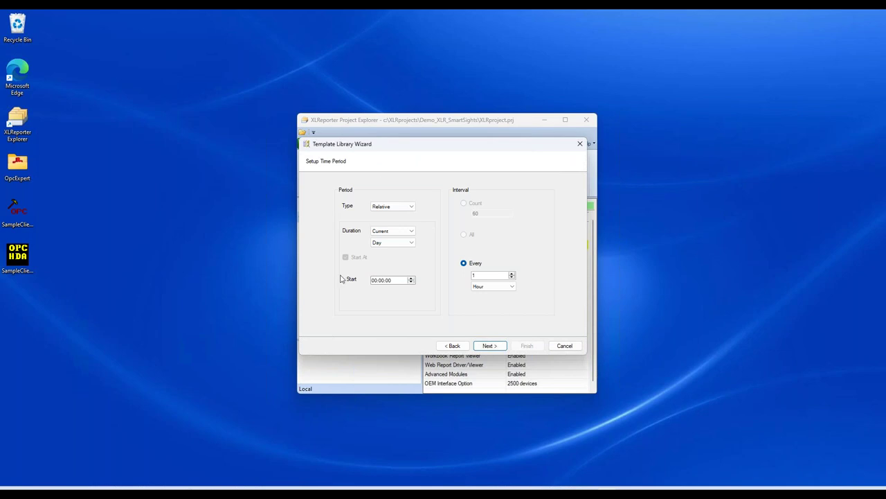
{"action": "left_click", "coordinate": [495, 286]}
{"action": "left_click", "coordinate": [494, 294]}
{"action": "left_click", "coordinate": [392, 243]}
{"action": "left_click", "coordinate": [392, 246]}
{"action": "left_click", "coordinate": [490, 345]}
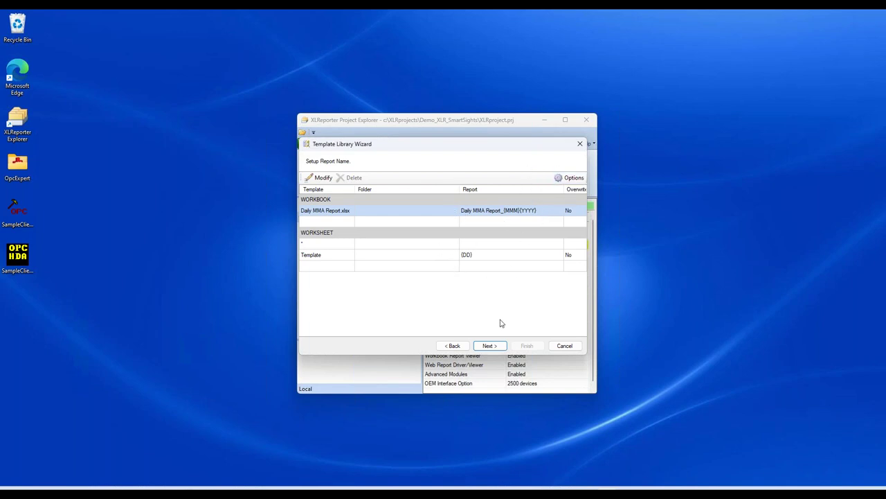
{"action": "left_click", "coordinate": [489, 346]}
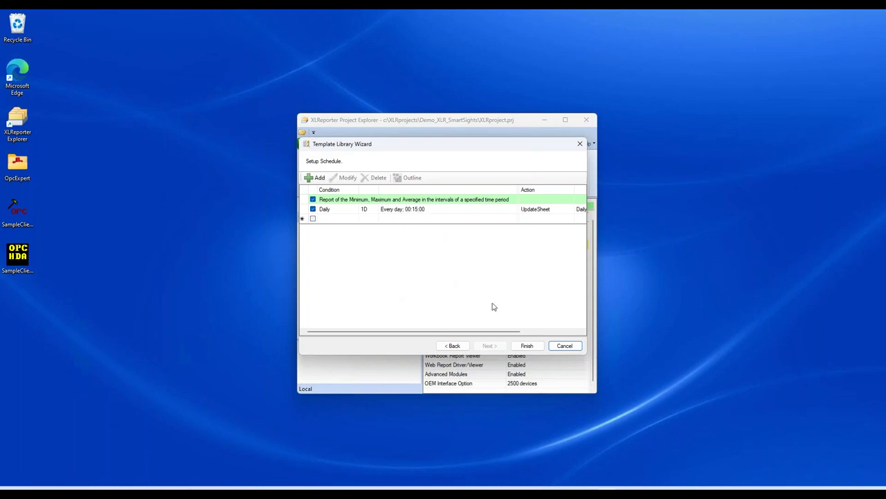
{"action": "left_click", "coordinate": [530, 345]}
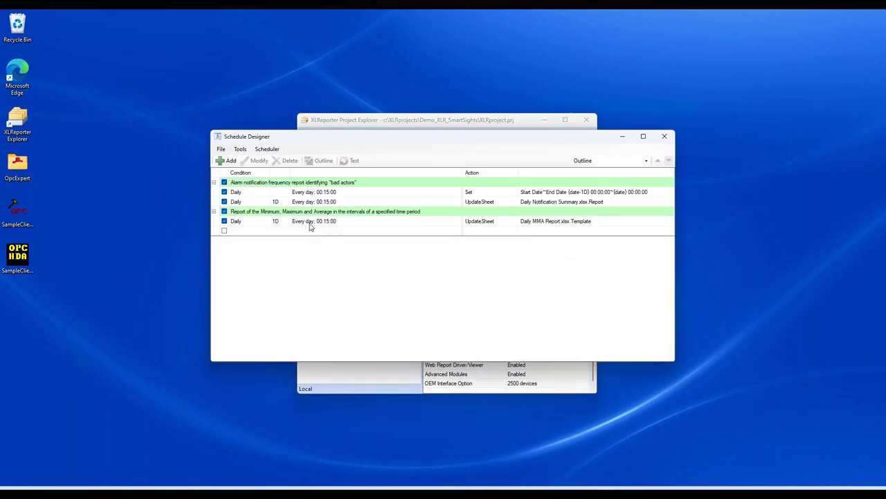
Step: Select the Daily MMA Report schedule entry and open its test run
{"action": "left_click", "coordinate": [326, 192]}
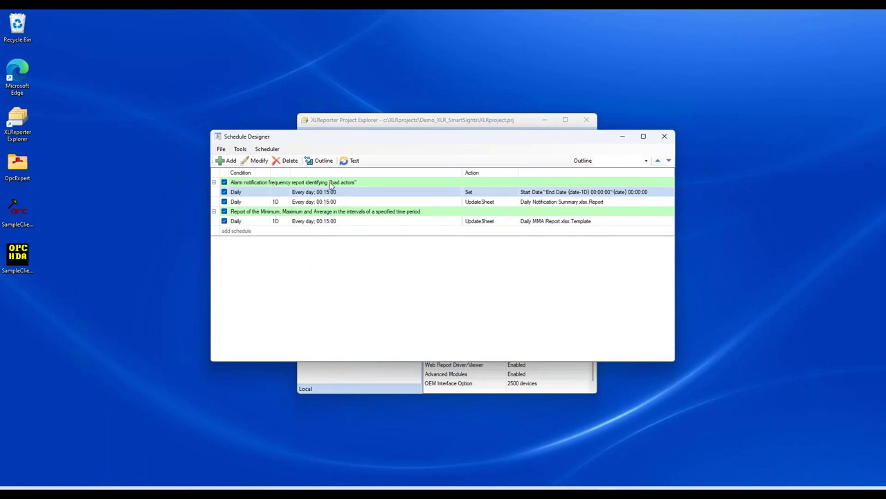
{"action": "left_click", "coordinate": [318, 222]}
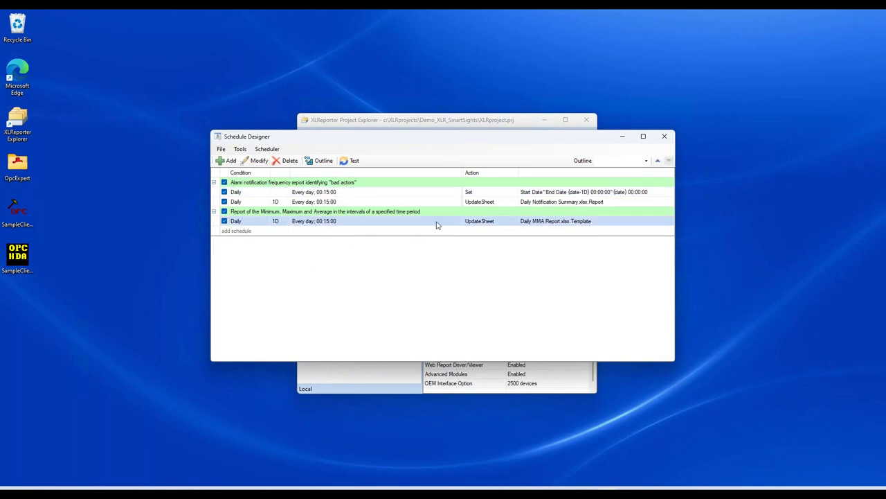
{"action": "left_click", "coordinate": [348, 160]}
Step: Test-run the schedule from Sep 18 2023, then close the results and Schedule Designer
{"action": "left_click", "coordinate": [413, 203]}
{"action": "left_click", "coordinate": [413, 276]}
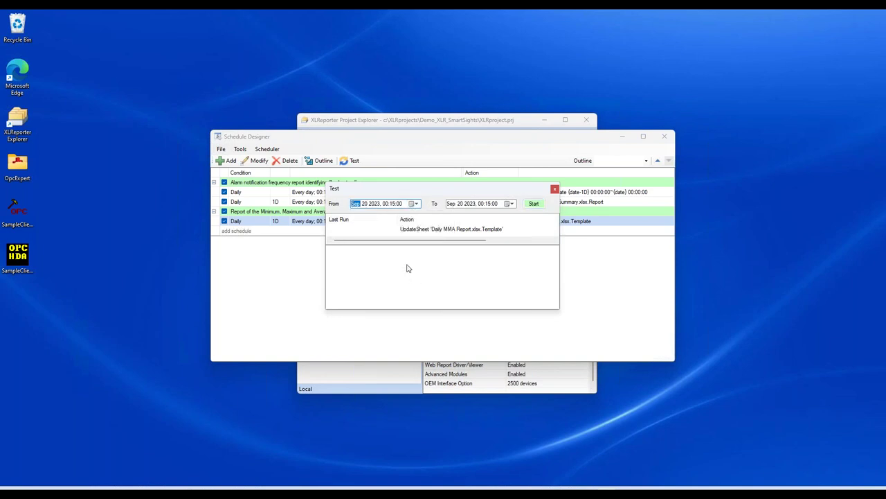
{"action": "left_click", "coordinate": [413, 203]}
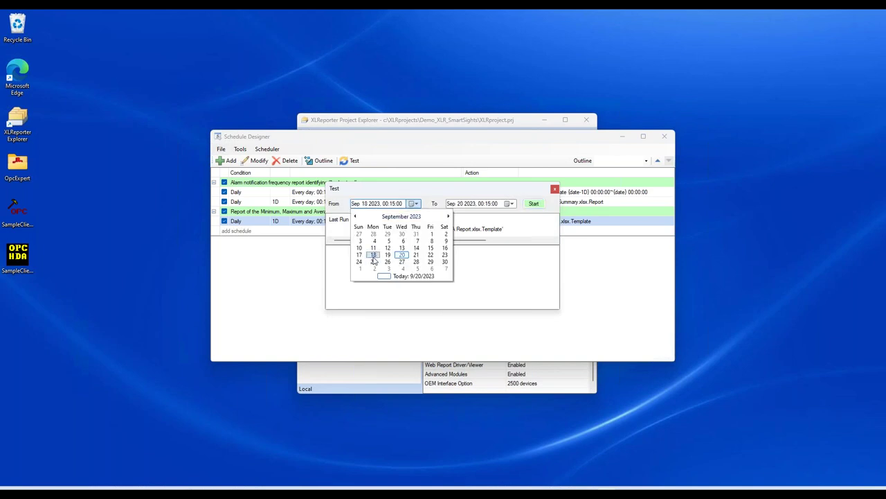
{"action": "left_click", "coordinate": [373, 254]}
{"action": "left_click", "coordinate": [533, 204]}
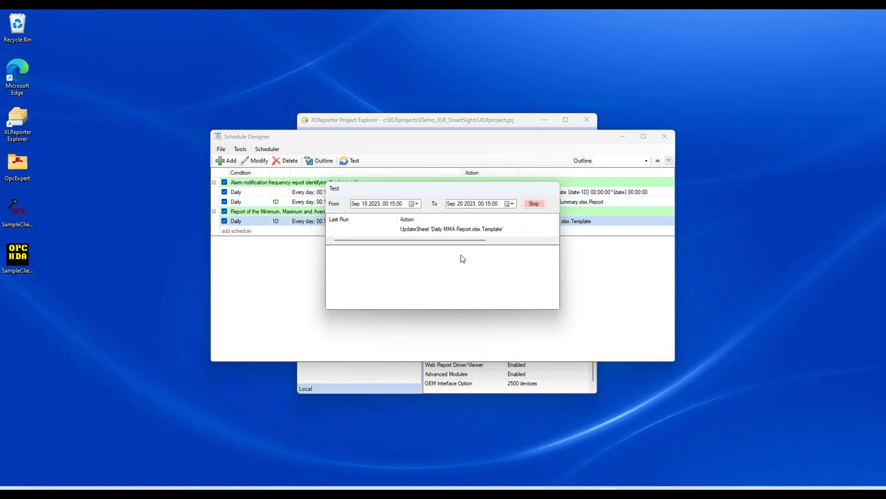
{"action": "left_click", "coordinate": [556, 189]}
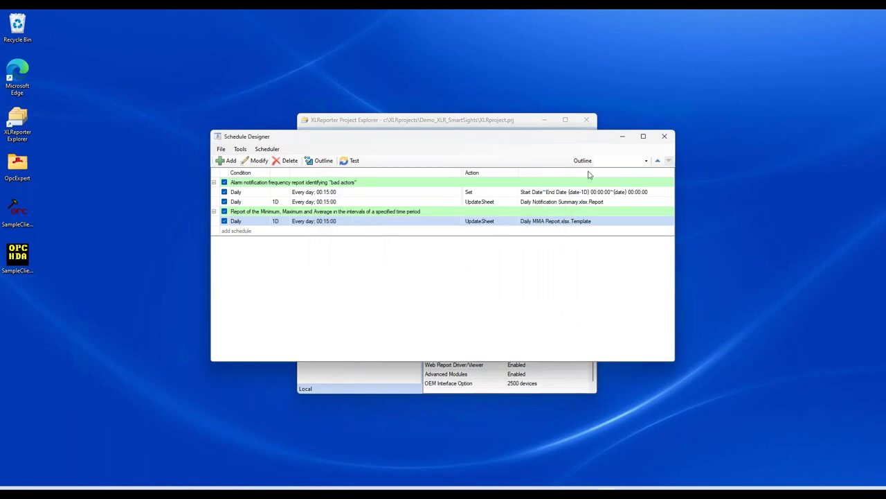
{"action": "left_click", "coordinate": [664, 136]}
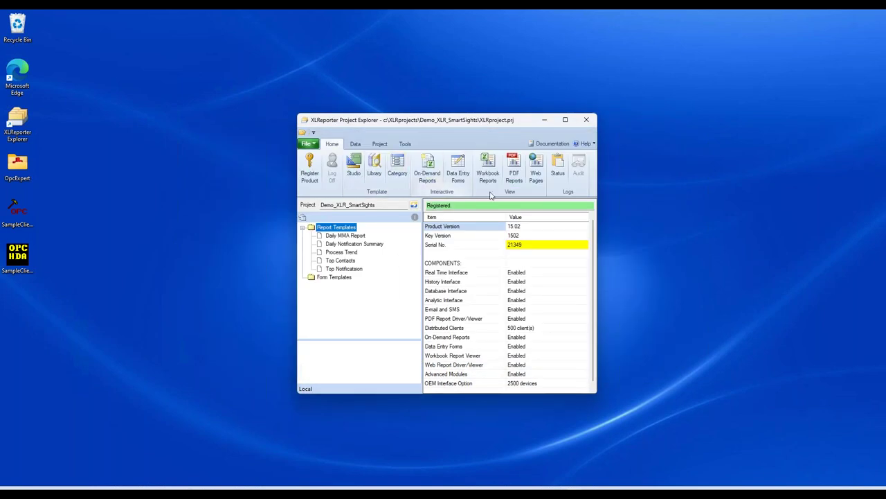
Step: Review Daily MMA Report_Sep2023 sheets 17, 18, 19 and column C minimums, then close the viewer
{"action": "left_click", "coordinate": [488, 171]}
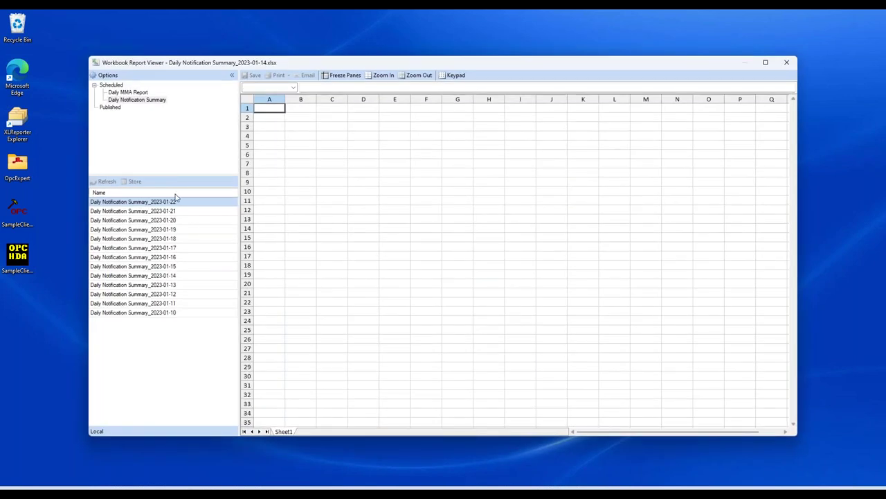
{"action": "left_click", "coordinate": [140, 95]}
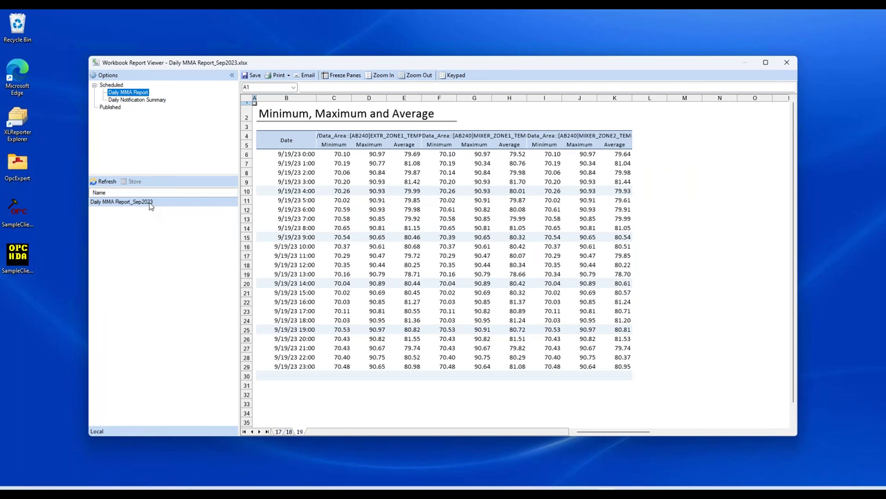
{"action": "left_click", "coordinate": [278, 432]}
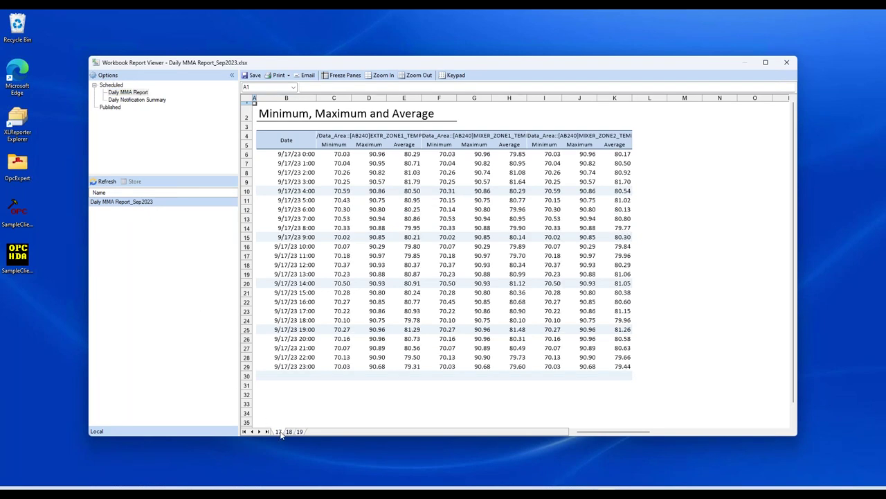
{"action": "left_click", "coordinate": [289, 432]}
{"action": "left_click", "coordinate": [300, 431]}
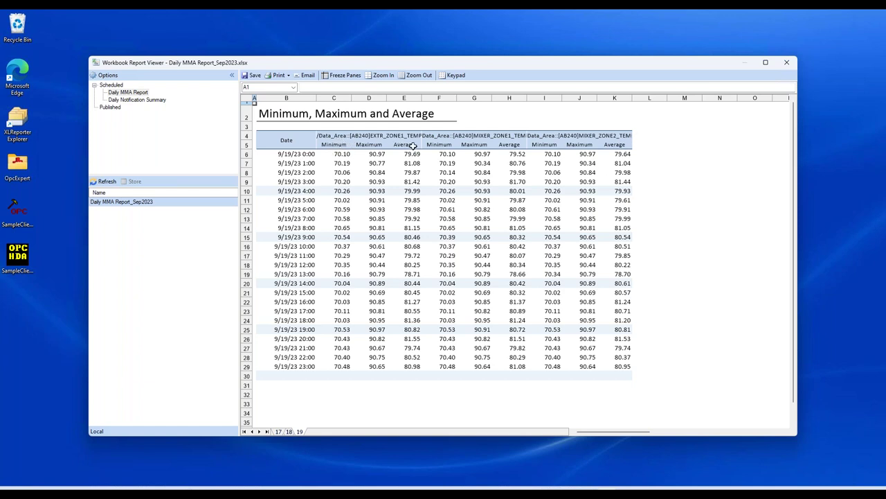
{"action": "left_click_drag", "start_coordinate": [346, 157], "coordinate": [342, 367]}
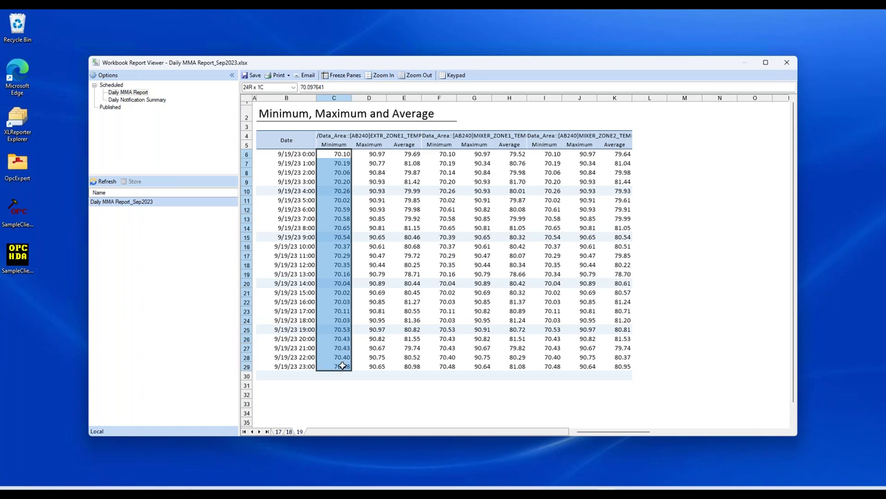
{"action": "left_click", "coordinate": [343, 366]}
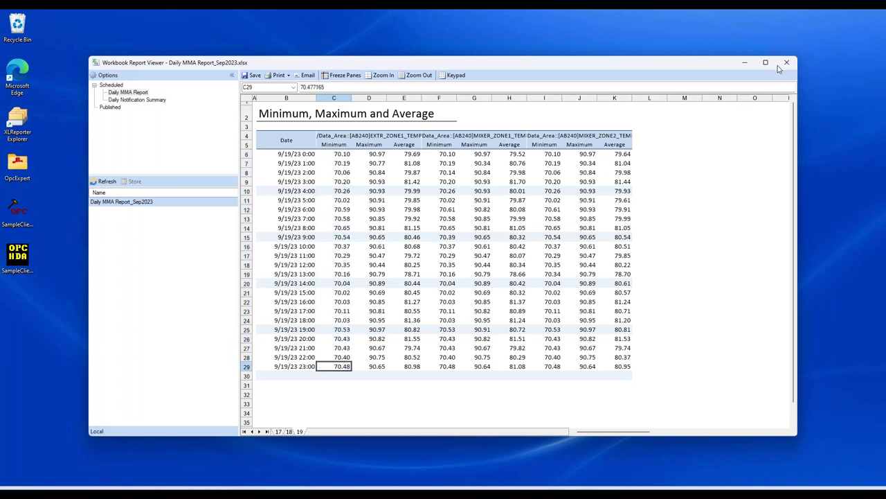
{"action": "left_click", "coordinate": [787, 63]}
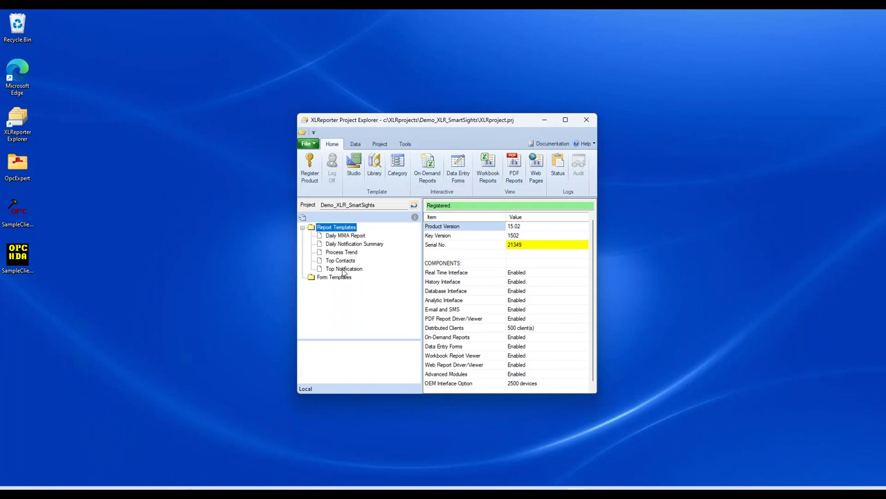
Step: Open Daily MMA Report in Template Studio and its Summary Values Server connection settings
{"action": "left_click", "coordinate": [348, 236]}
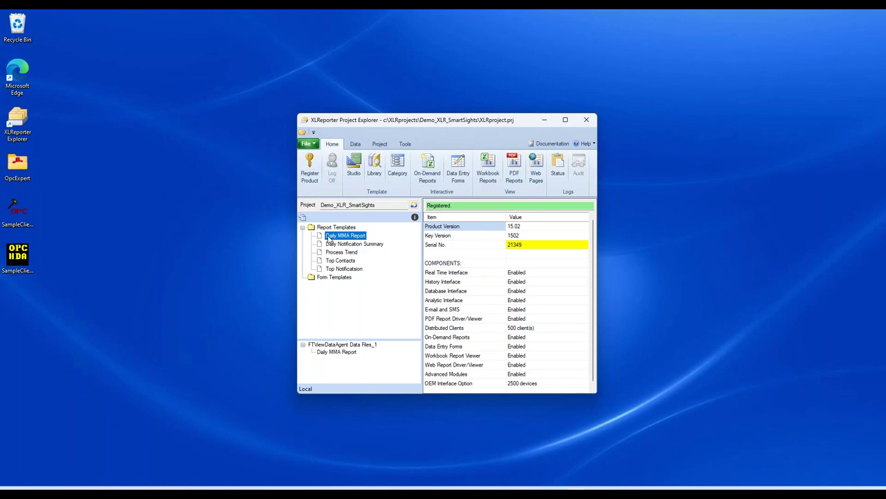
{"action": "left_click", "coordinate": [339, 253]}
{"action": "double_click", "coordinate": [344, 236]}
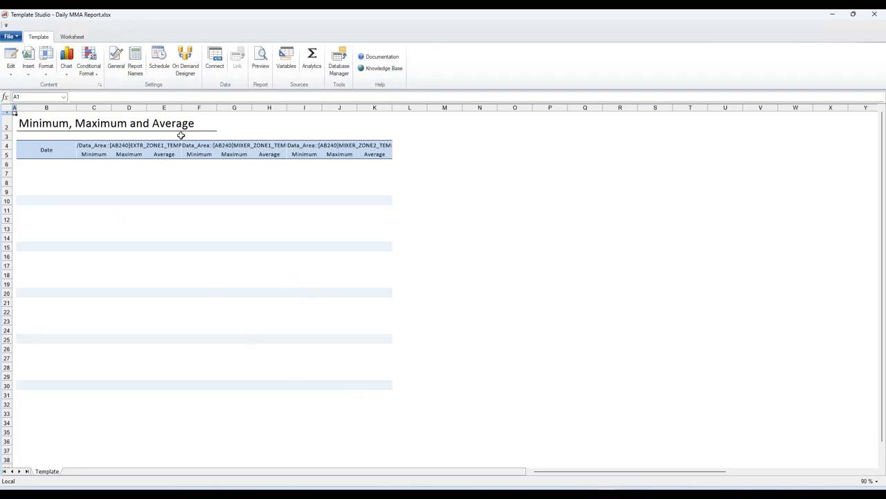
{"action": "left_click", "coordinate": [214, 61]}
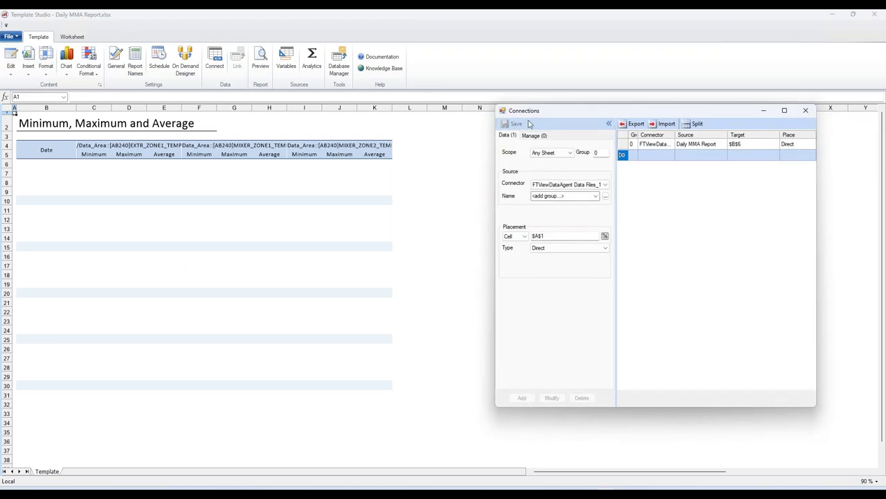
{"action": "left_click", "coordinate": [661, 144]}
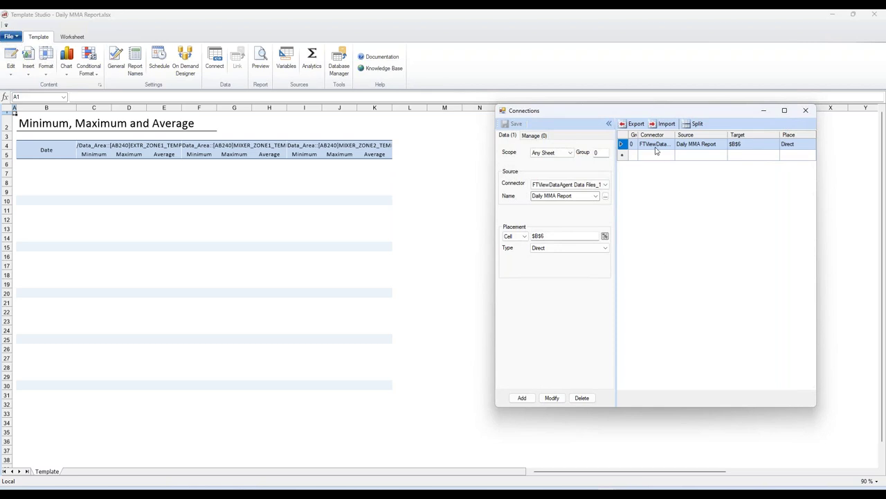
{"action": "double_click", "coordinate": [657, 151]}
{"action": "left_click_drag", "start_coordinate": [390, 142], "coordinate": [570, 166]}
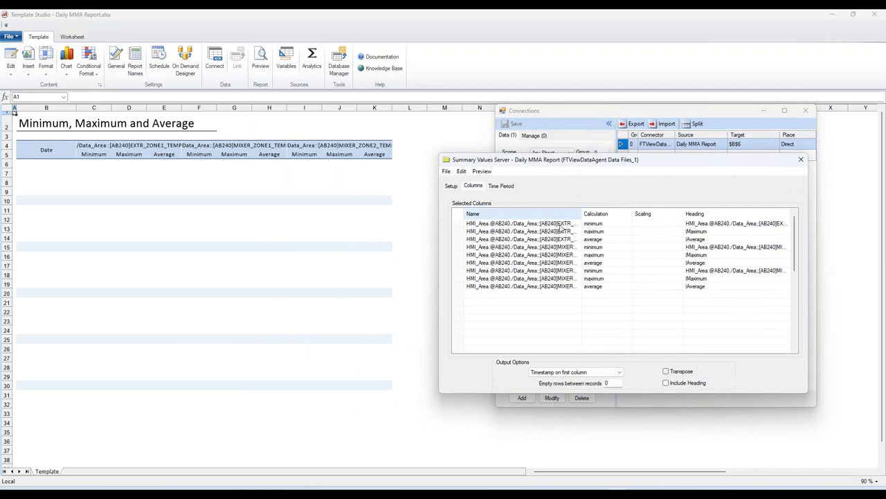
Step: Widen the Name column and inspect the first column's tag in the browser without changing it
{"action": "left_click_drag", "start_coordinate": [580, 214], "coordinate": [603, 214]}
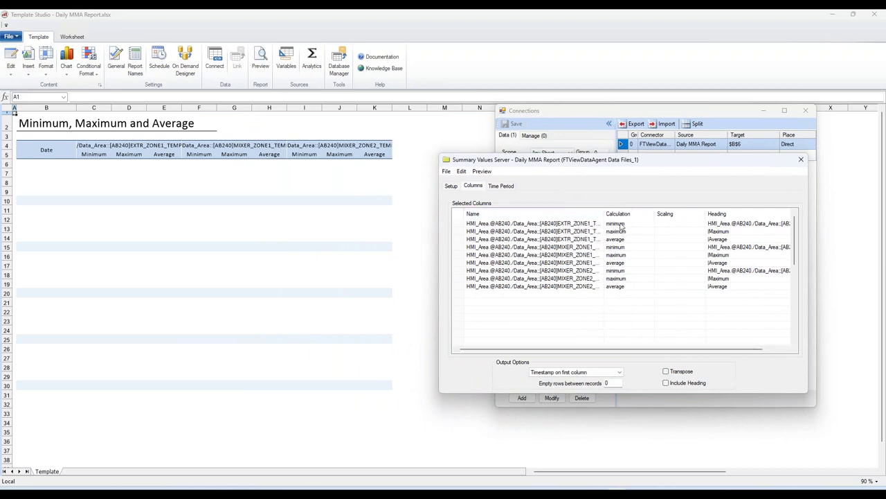
{"action": "left_click_drag", "start_coordinate": [602, 213], "coordinate": [628, 214]}
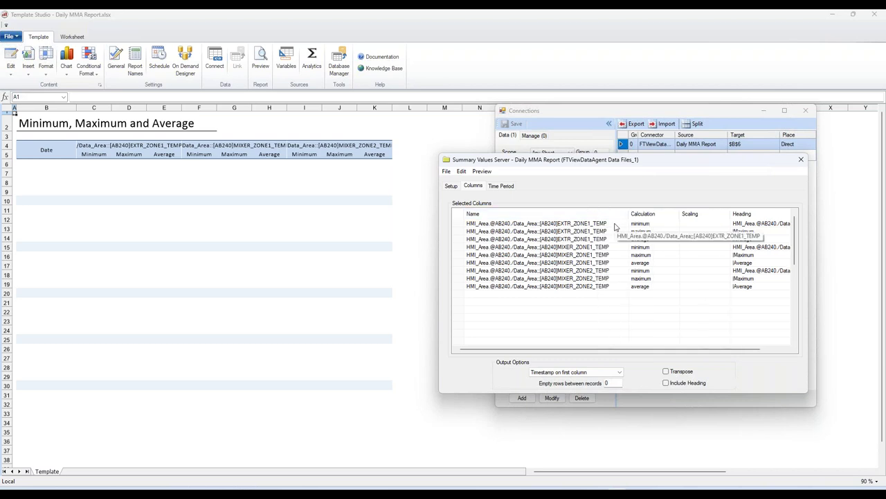
{"action": "left_click", "coordinate": [615, 223]}
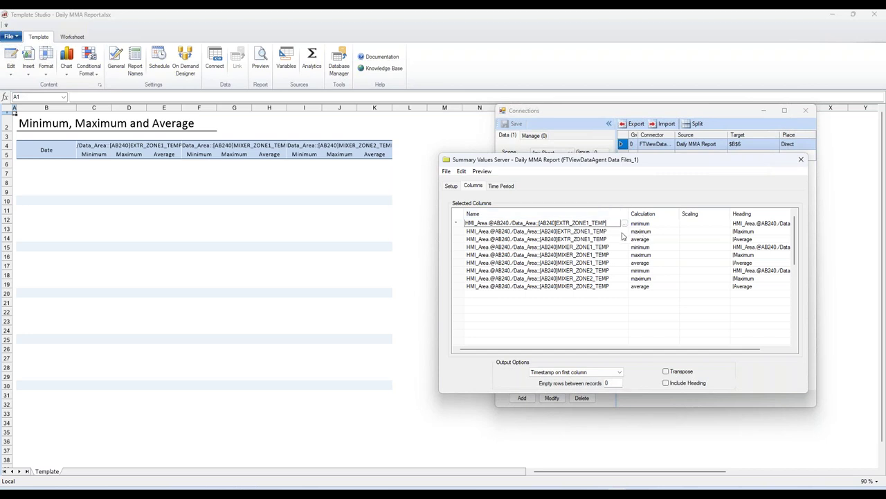
{"action": "left_click", "coordinate": [624, 223]}
{"action": "double_click", "coordinate": [506, 193]}
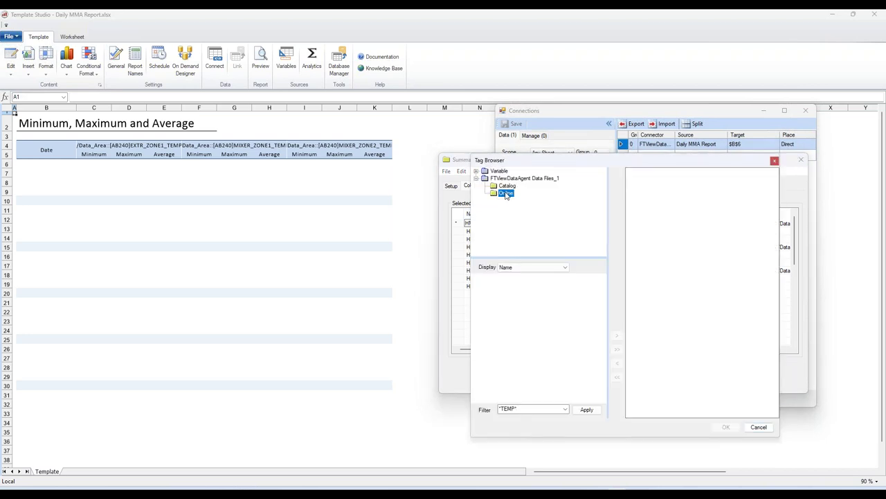
{"action": "double_click", "coordinate": [518, 216]}
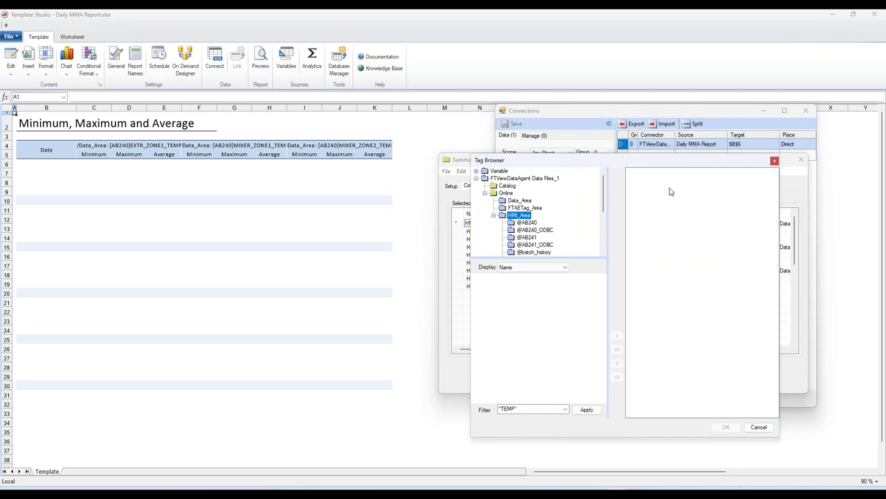
{"action": "left_click", "coordinate": [775, 160]}
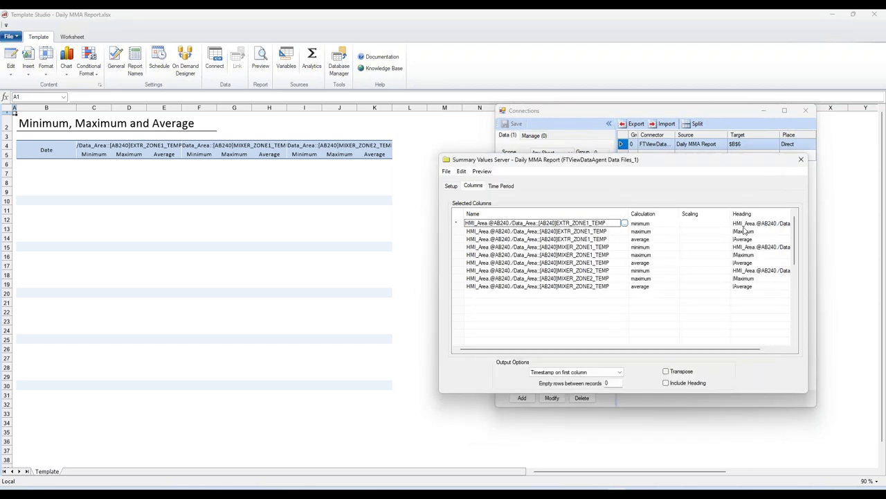
Step: Review the first column's calculation choices unchanged, then show the Time Period settings
{"action": "double_click", "coordinate": [653, 225]}
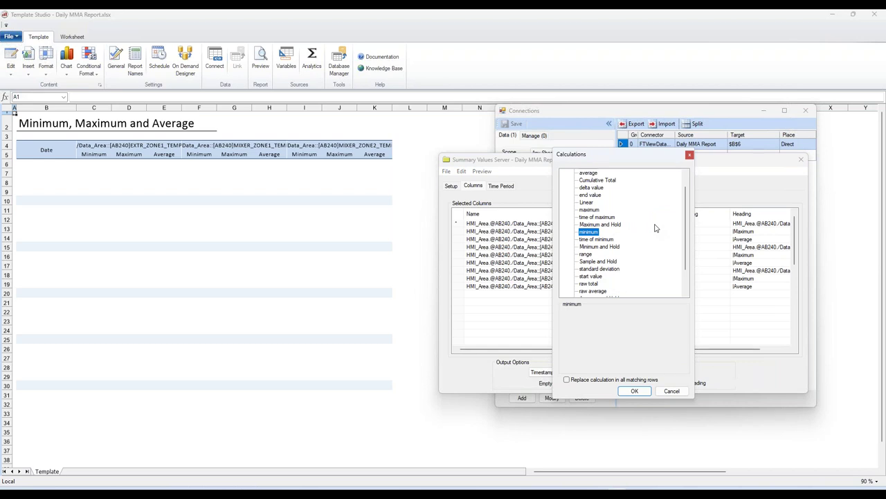
{"action": "scroll", "coordinate": [651, 228], "scroll_direction": "up", "scroll_amount": 1}
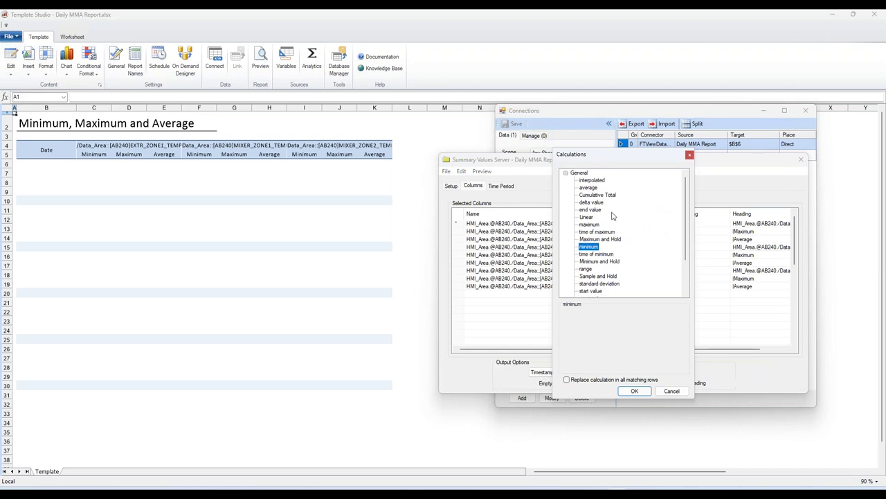
{"action": "scroll", "coordinate": [625, 230], "scroll_direction": "down", "scroll_amount": 1}
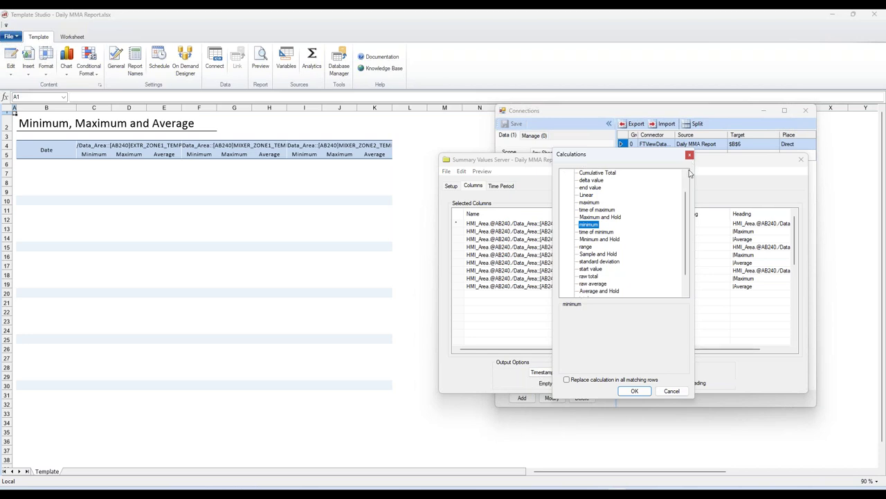
{"action": "left_click", "coordinate": [673, 390]}
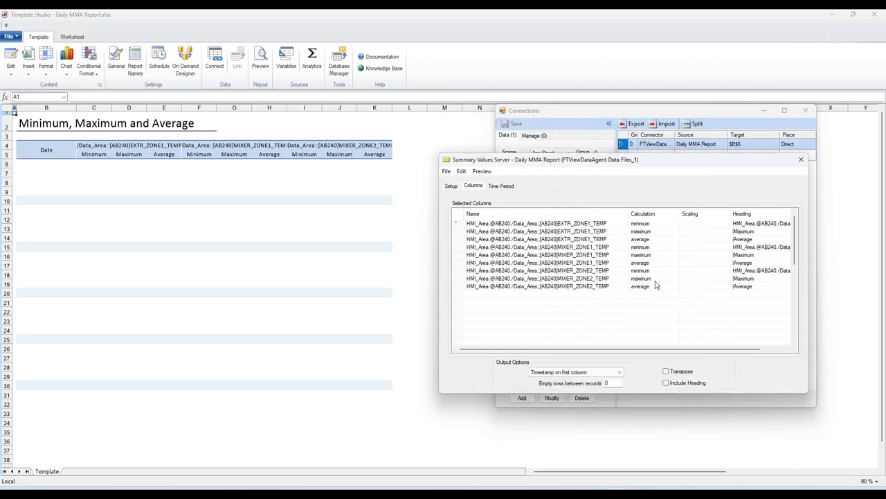
{"action": "left_click", "coordinate": [505, 190]}
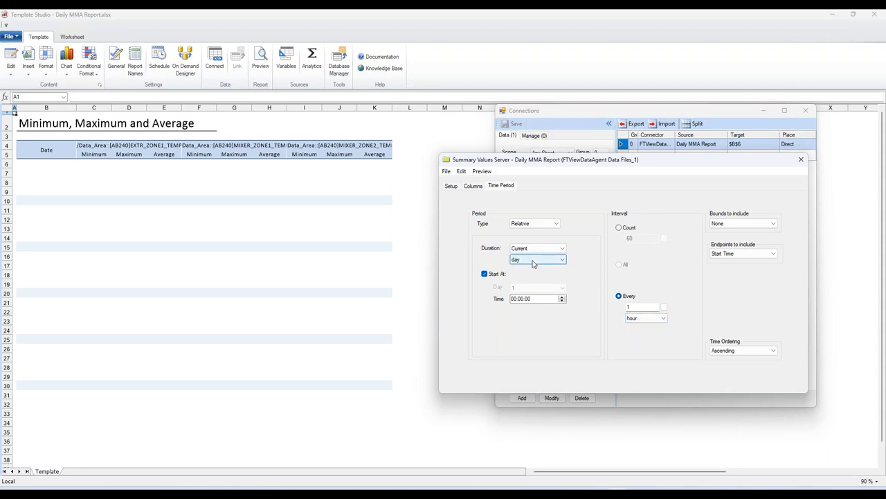
Step: Check the Hour interval and one-day duration, then preview and close the connection's data
{"action": "left_click", "coordinate": [634, 318]}
{"action": "left_click", "coordinate": [637, 327]}
{"action": "left_click", "coordinate": [539, 266]}
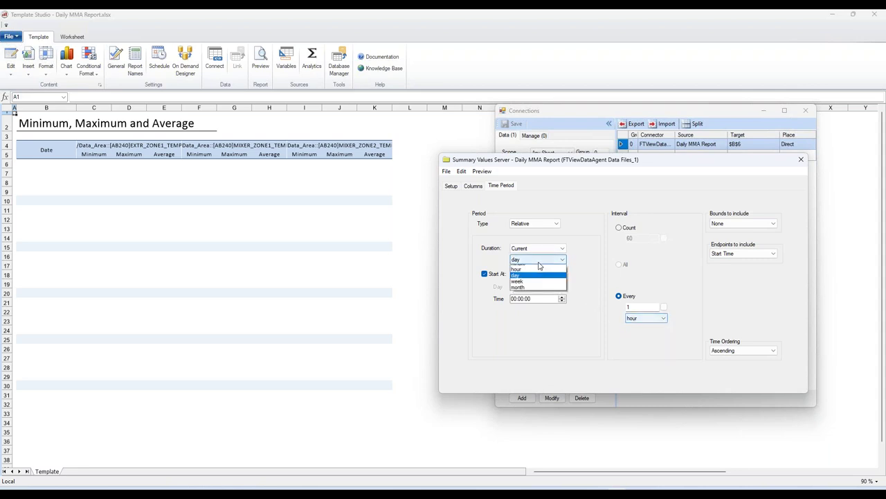
{"action": "left_click", "coordinate": [539, 268]}
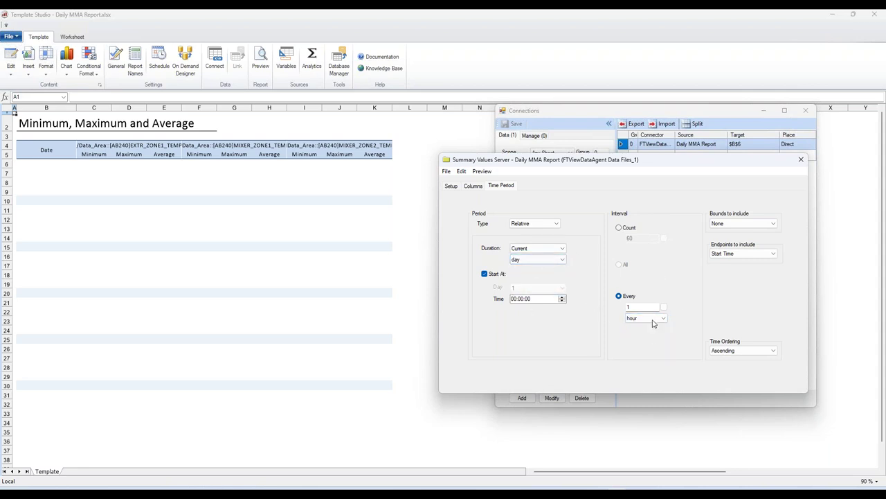
{"action": "left_click", "coordinate": [483, 172]}
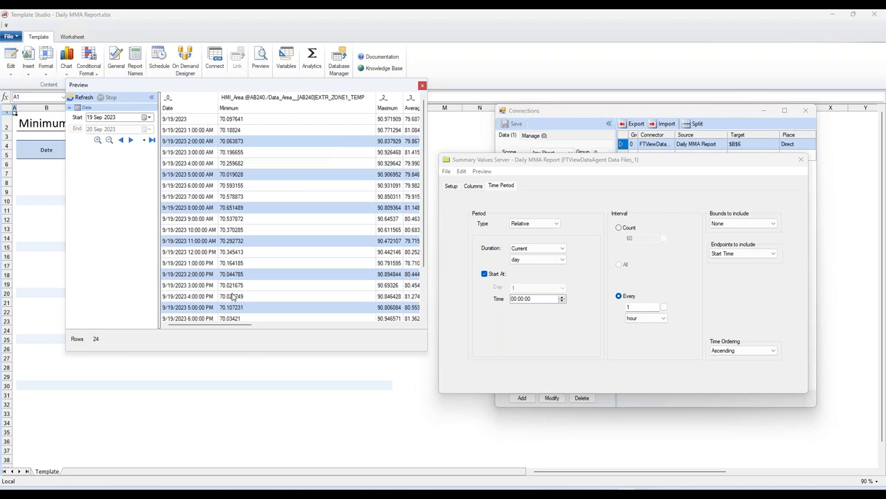
{"action": "left_click_drag", "start_coordinate": [249, 326], "coordinate": [376, 354]}
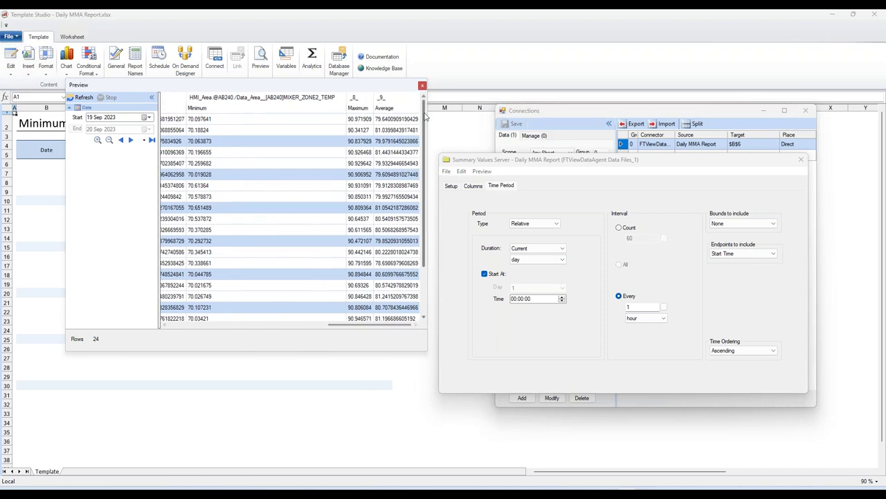
{"action": "left_click", "coordinate": [422, 85]}
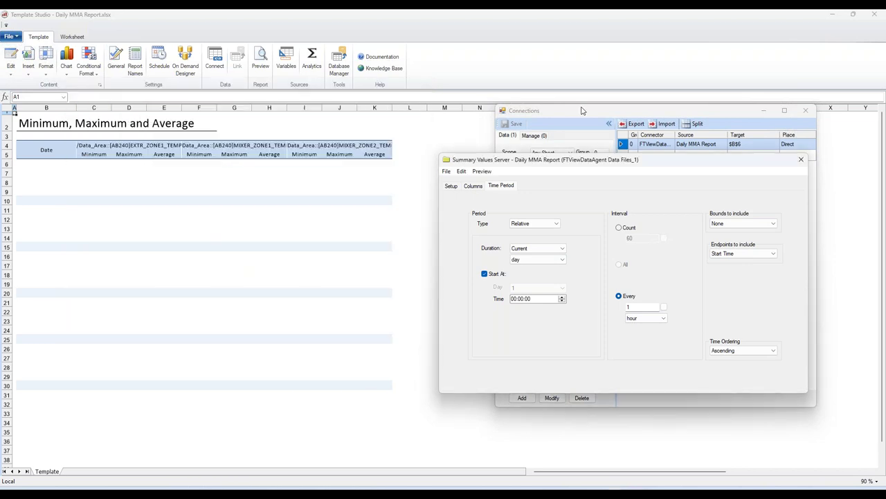
Step: Close Summary Values without saving, close Connections and exit Template Studio
{"action": "left_click", "coordinate": [802, 160]}
{"action": "left_click", "coordinate": [625, 293]}
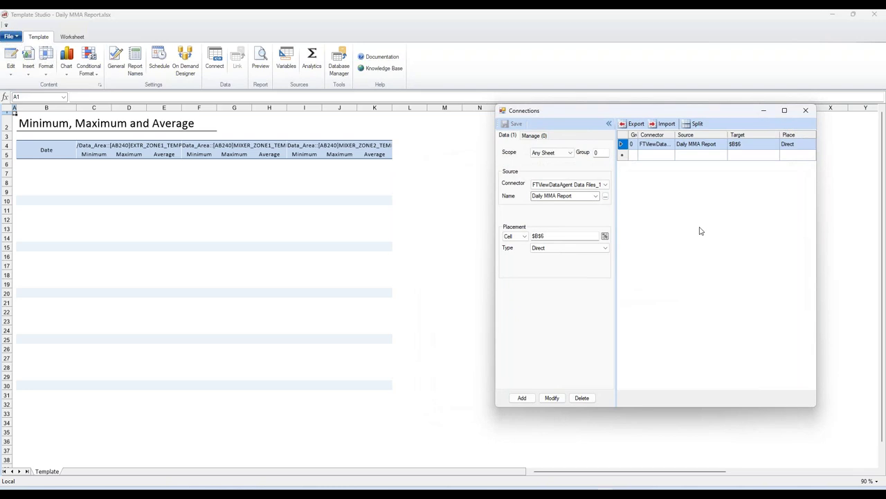
{"action": "left_click", "coordinate": [806, 111]}
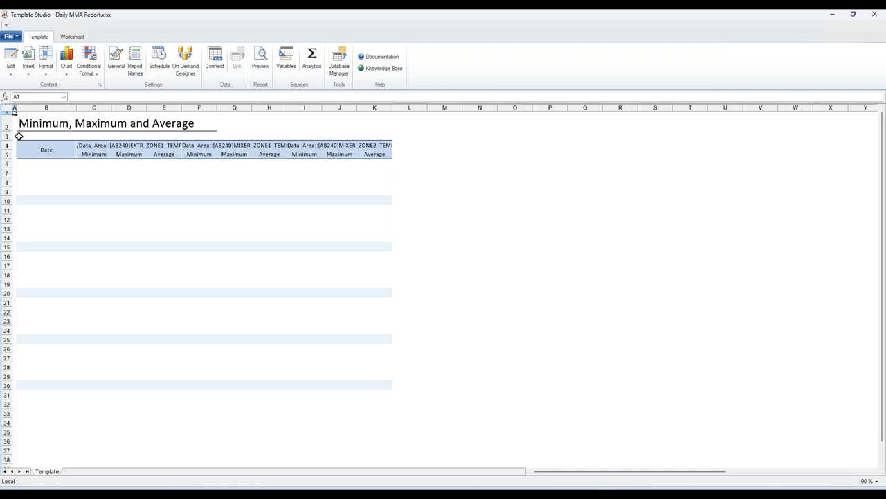
{"action": "left_click", "coordinate": [876, 15]}
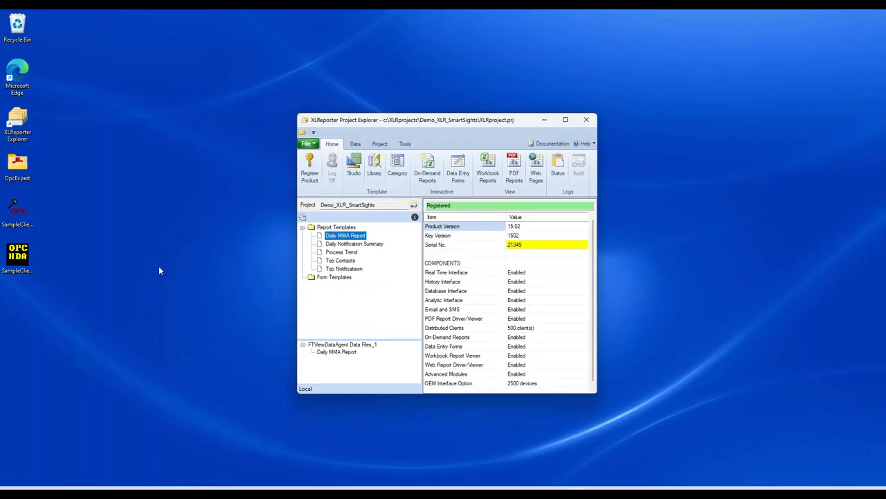
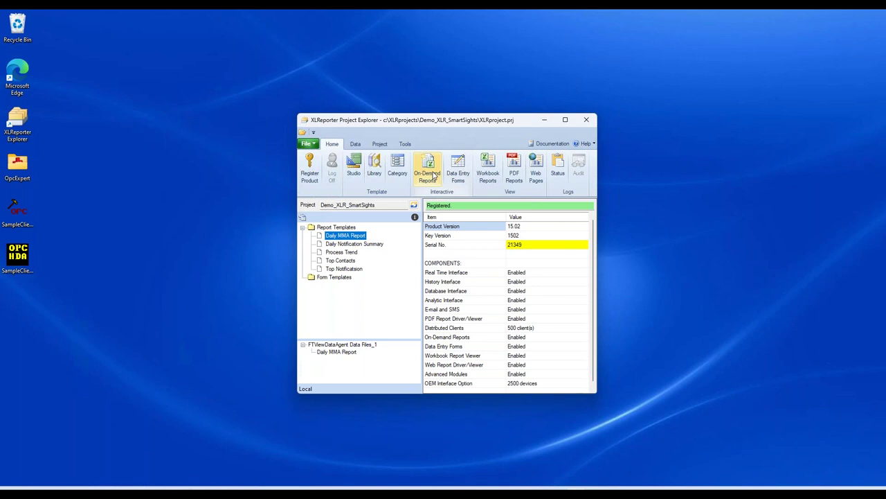
{"action": "left_click", "coordinate": [428, 167]}
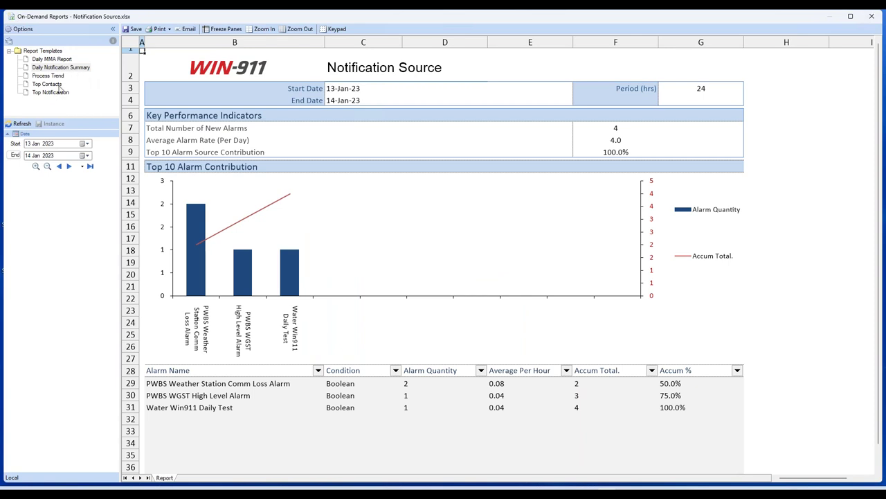
{"action": "left_click", "coordinate": [55, 76]}
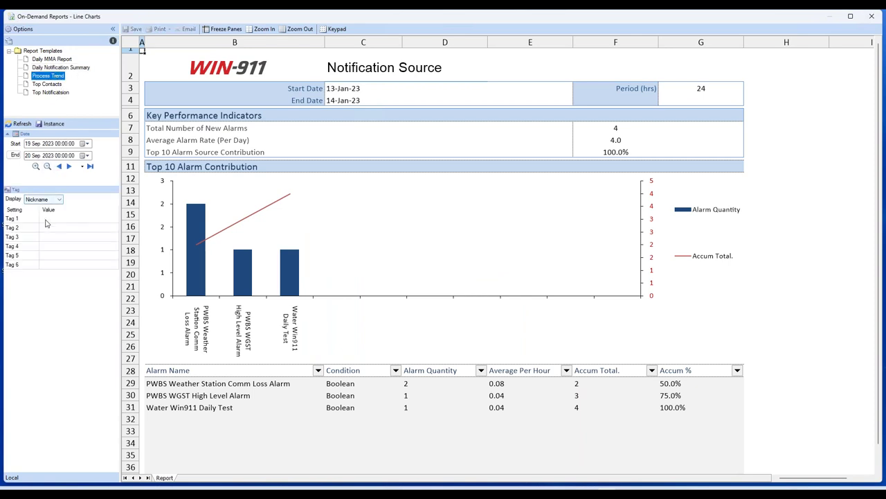
{"action": "left_click", "coordinate": [47, 219]}
{"action": "left_click", "coordinate": [115, 218]}
{"action": "left_click", "coordinate": [323, 135]}
{"action": "double_click", "coordinate": [324, 135]}
{"action": "left_click", "coordinate": [338, 143]}
{"action": "double_click", "coordinate": [337, 158]}
{"action": "left_click", "coordinate": [344, 166]}
Step: Filter tags by *MIXER* and add MIXER_RAMPRESSURE, MIXER_SPEED and MIXER_ZONE1_TEMP
{"action": "left_click", "coordinate": [336, 361]}
{"action": "type", "text": "*M"}
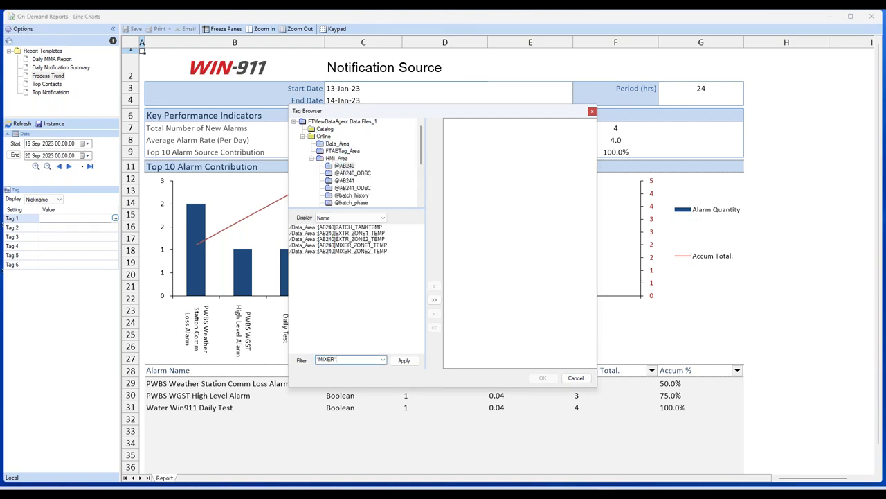
{"action": "type", "text": "IXER*"}
{"action": "left_click", "coordinate": [403, 360]}
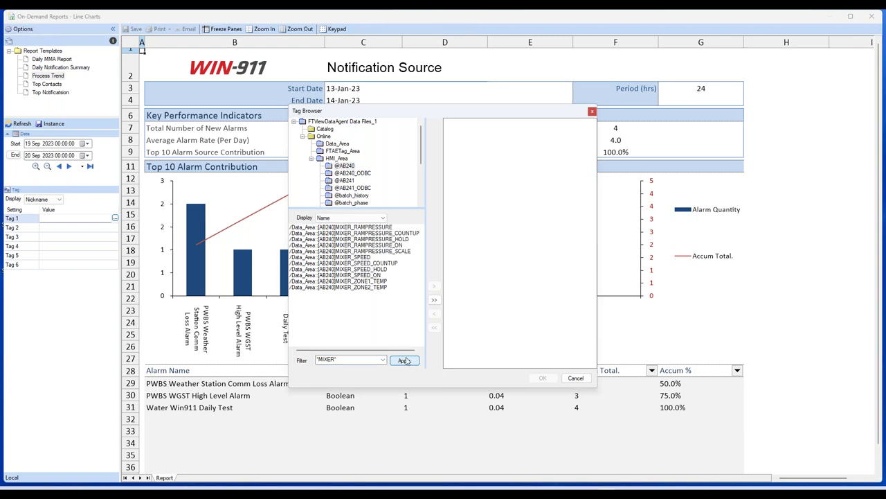
{"action": "left_click", "coordinate": [374, 229]}
{"action": "double_click", "coordinate": [369, 229]}
{"action": "double_click", "coordinate": [369, 258]}
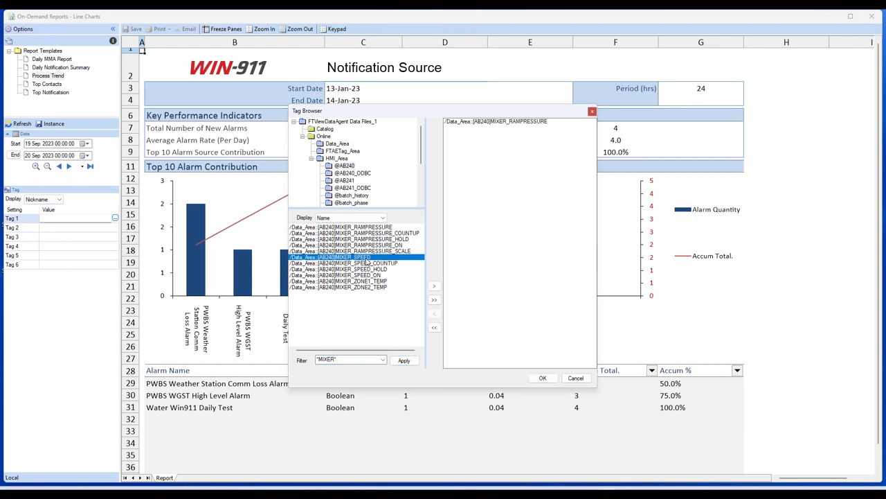
{"action": "left_click", "coordinate": [368, 281]}
{"action": "double_click", "coordinate": [368, 283]}
Step: Remove the duplicate MIXER_ZONE1_TEMP, add MIXER_ZONE2_TEMP, confirm, and refresh the trend charts
{"action": "double_click", "coordinate": [368, 283]}
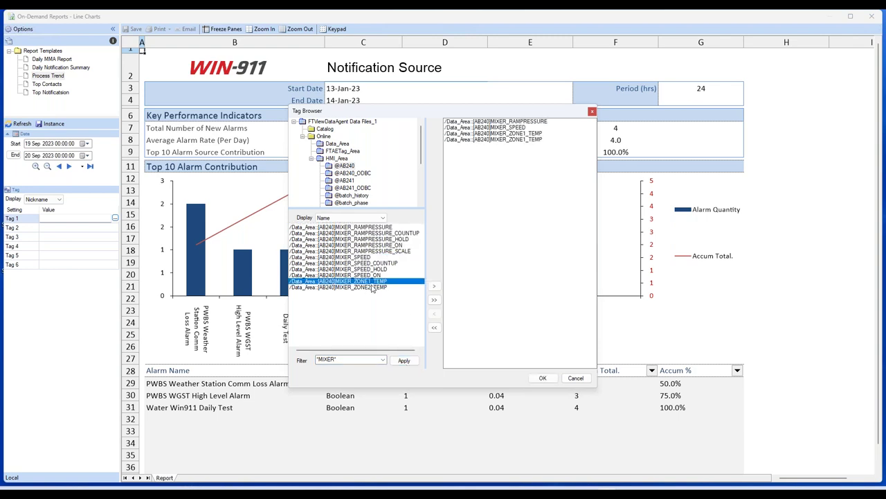
{"action": "left_click", "coordinate": [490, 140]}
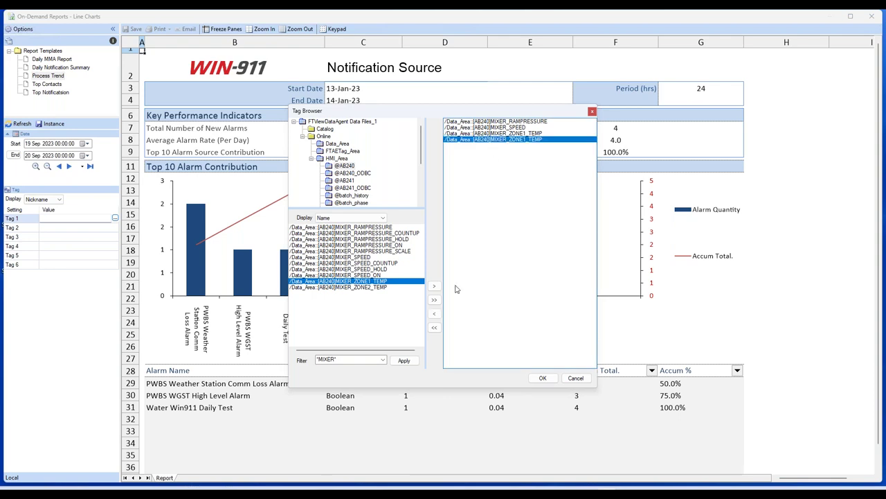
{"action": "left_click", "coordinate": [435, 316]}
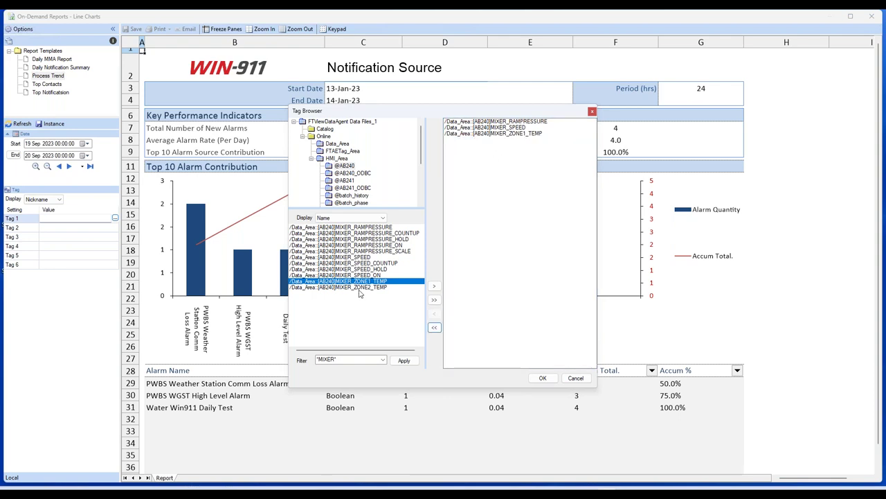
{"action": "double_click", "coordinate": [360, 287]}
{"action": "left_click", "coordinate": [541, 378]}
{"action": "left_click", "coordinate": [19, 123]}
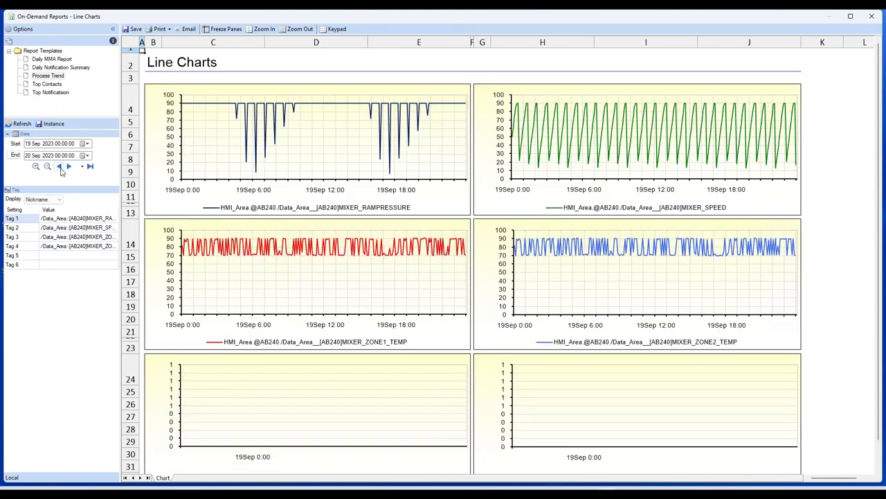
Step: Shift and zoom the time axis to 18 Sep 11:15–12:45
{"action": "left_click", "coordinate": [58, 166]}
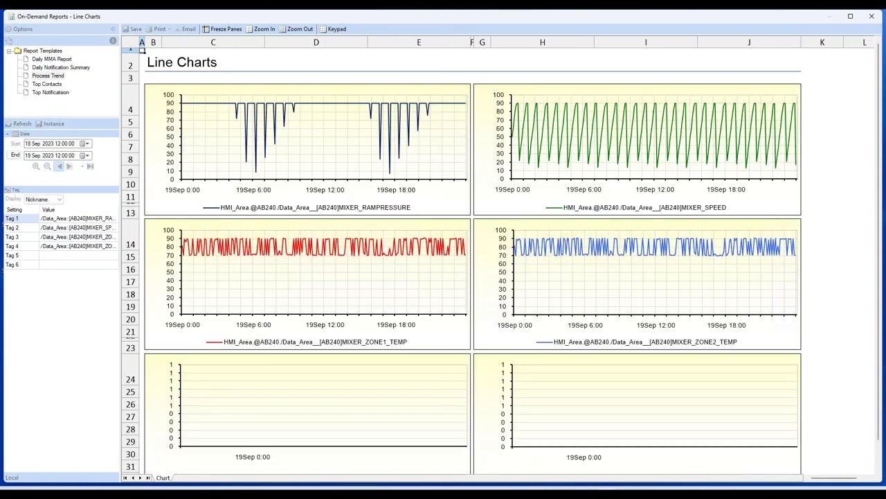
{"action": "left_click", "coordinate": [35, 166]}
{"action": "left_click", "coordinate": [35, 166]}
{"action": "left_click", "coordinate": [35, 166]}
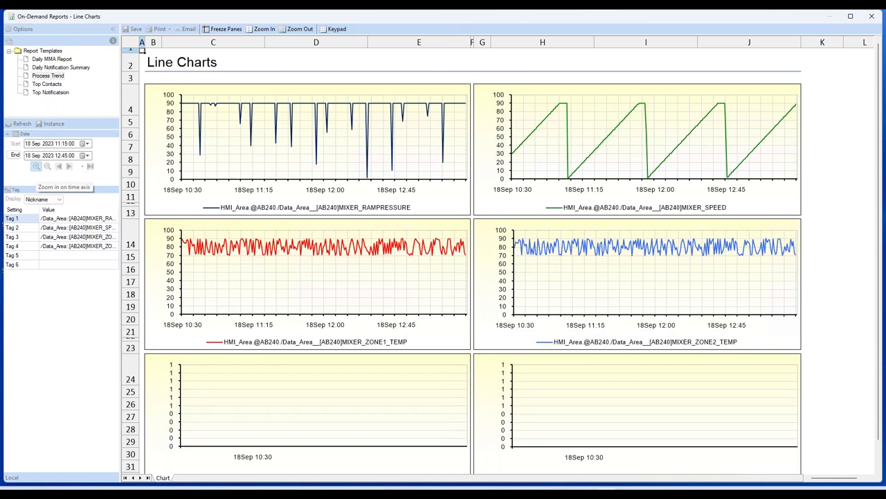
{"action": "left_click", "coordinate": [35, 166]}
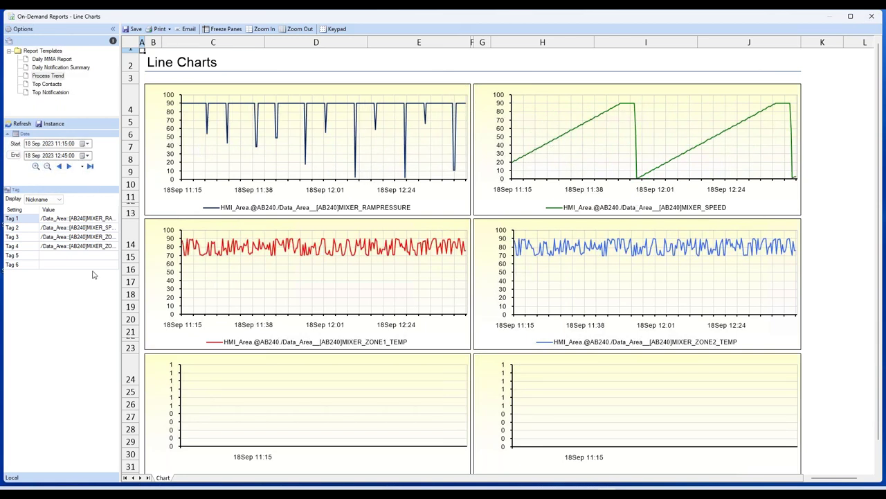
Step: Save this view as a Process Trend instance named Mixer
{"action": "left_click", "coordinate": [50, 124]}
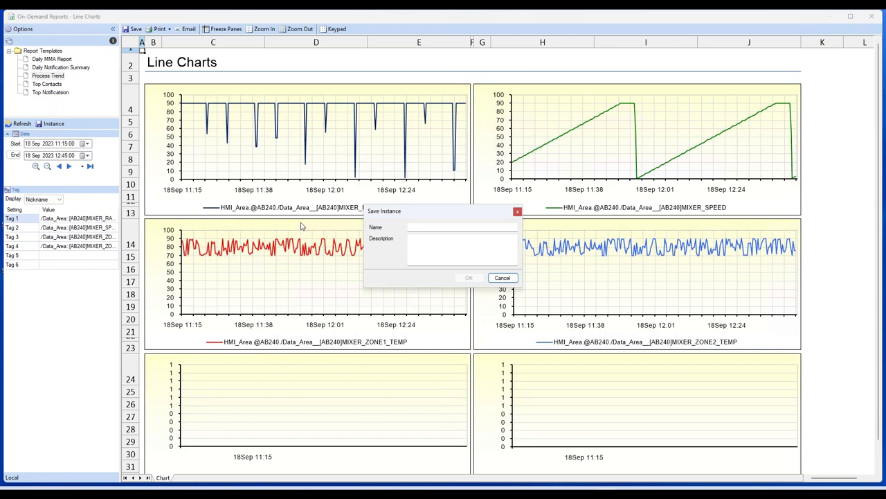
{"action": "left_click", "coordinate": [417, 227]}
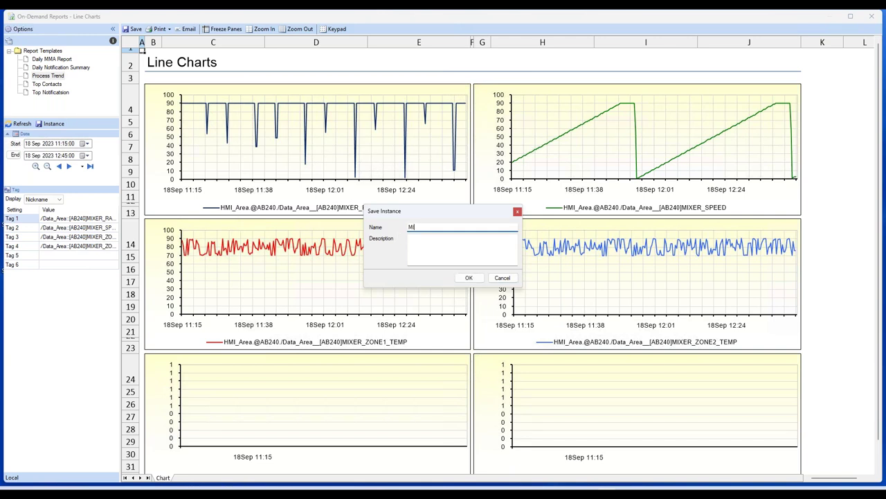
{"action": "type", "text": "Mixer"}
{"action": "left_click", "coordinate": [469, 277]}
{"action": "left_click", "coordinate": [99, 221]}
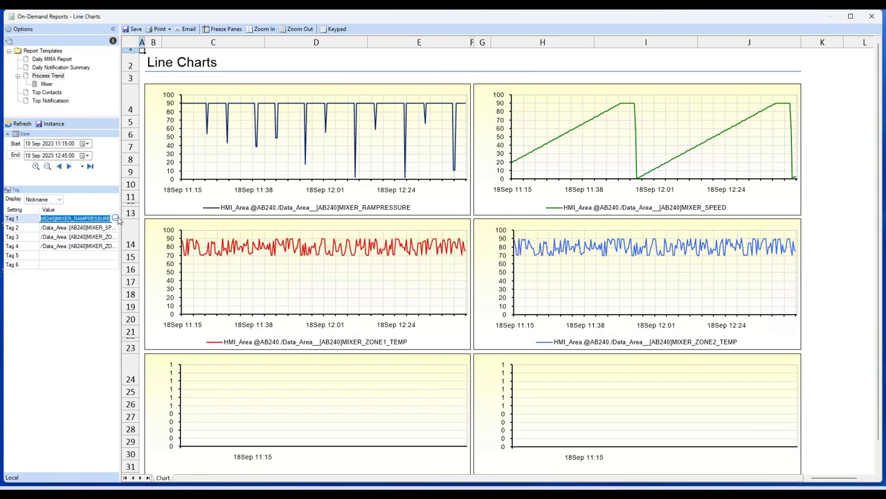
{"action": "left_click", "coordinate": [115, 218]}
Step: Filter the HMI_Area tags by EXTR and choose the EXTR zone temperature tags for the trend
{"action": "double_click", "coordinate": [324, 136]}
{"action": "double_click", "coordinate": [331, 159]}
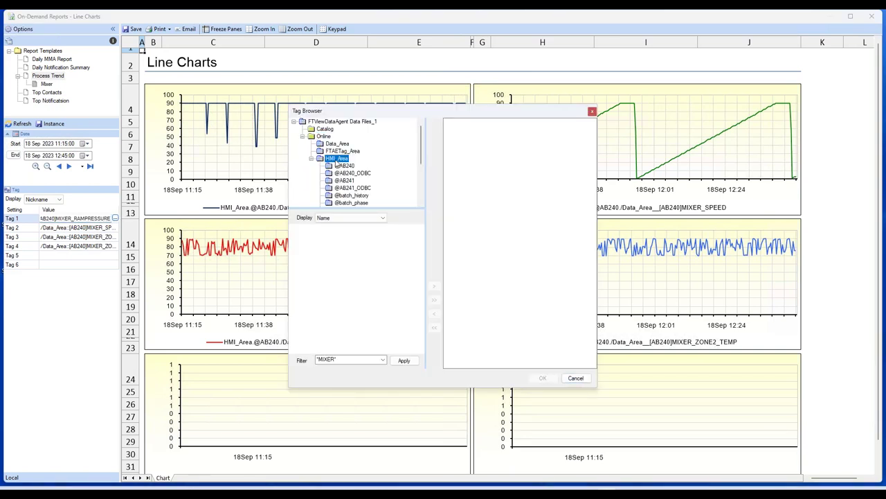
{"action": "left_click", "coordinate": [343, 360]}
{"action": "type", "text": "1"}
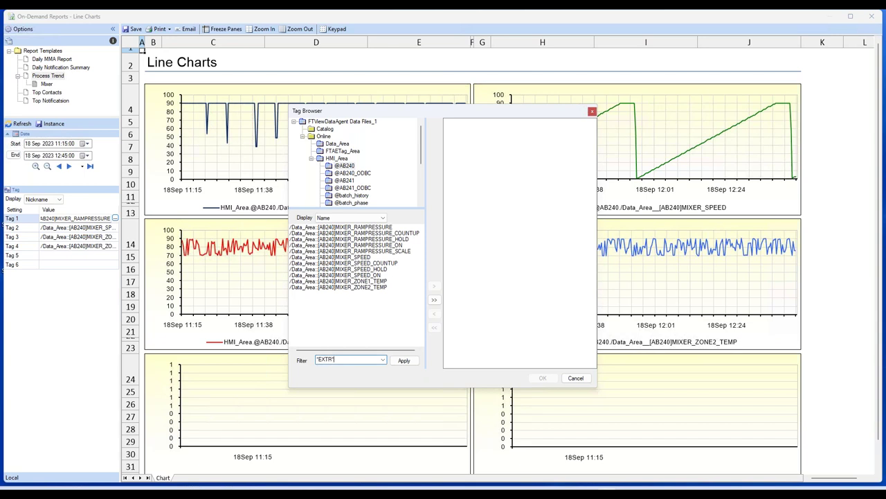
{"action": "type", "text": "EXTR*"}
{"action": "left_click", "coordinate": [403, 360]}
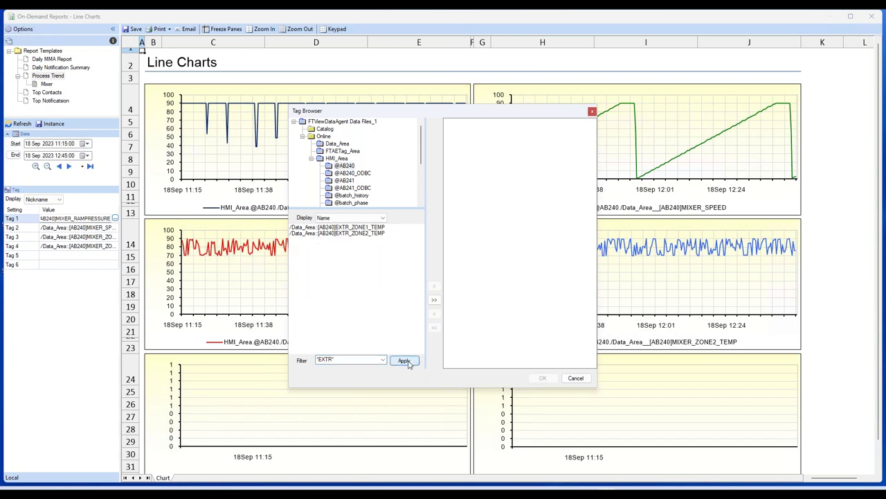
{"action": "left_click", "coordinate": [367, 228]}
{"action": "double_click", "coordinate": [369, 234]}
{"action": "left_click", "coordinate": [542, 378]}
Step: Save the view as instance Extruder, reload and refresh Mixer, then close the viewer
{"action": "left_click", "coordinate": [50, 123]}
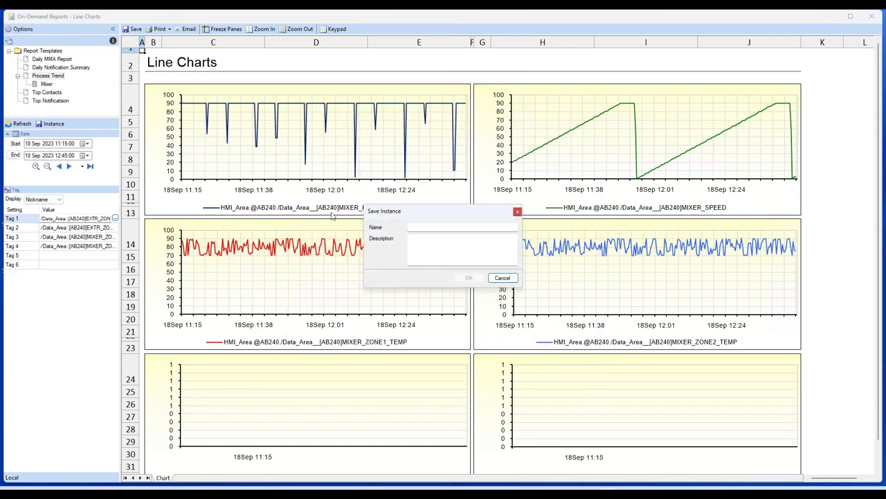
{"action": "left_click", "coordinate": [423, 226]}
{"action": "type", "text": "Extruder"}
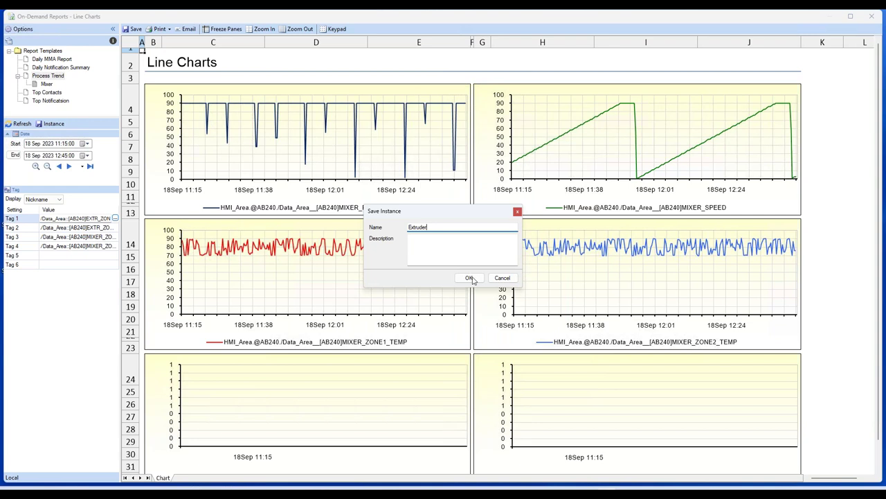
{"action": "left_click", "coordinate": [472, 278]}
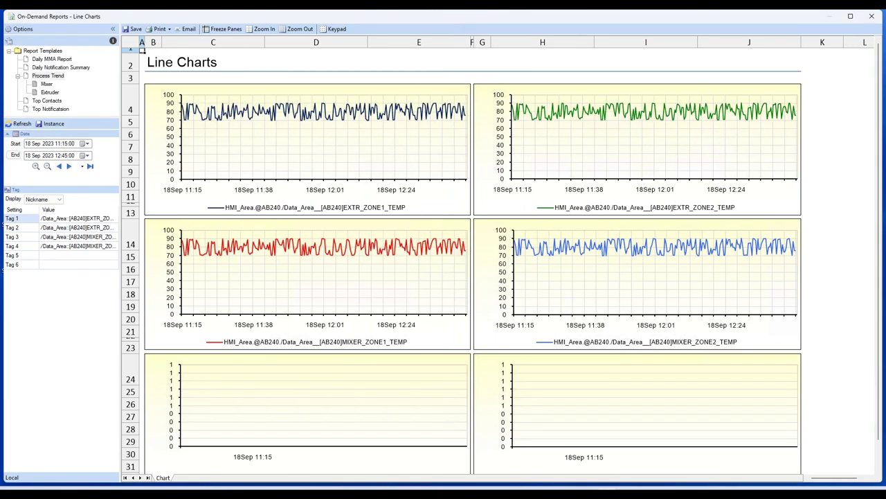
{"action": "left_click", "coordinate": [52, 84]}
{"action": "left_click", "coordinate": [20, 123]}
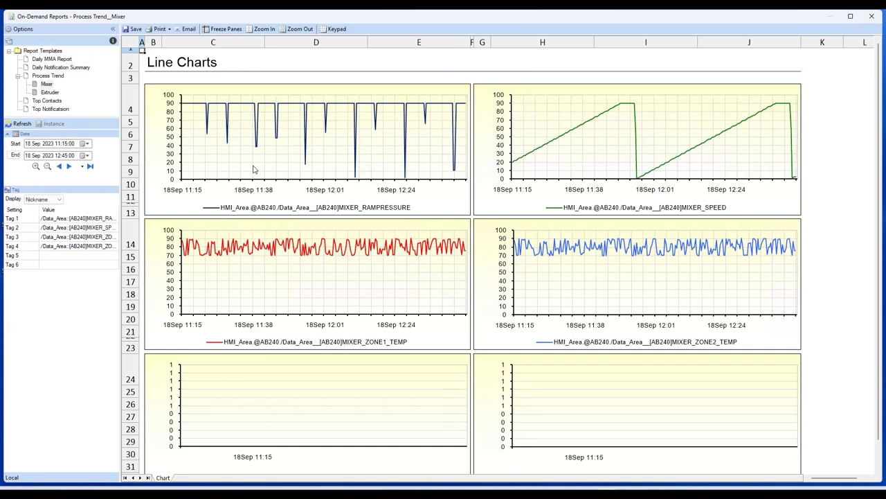
{"action": "left_click", "coordinate": [872, 15]}
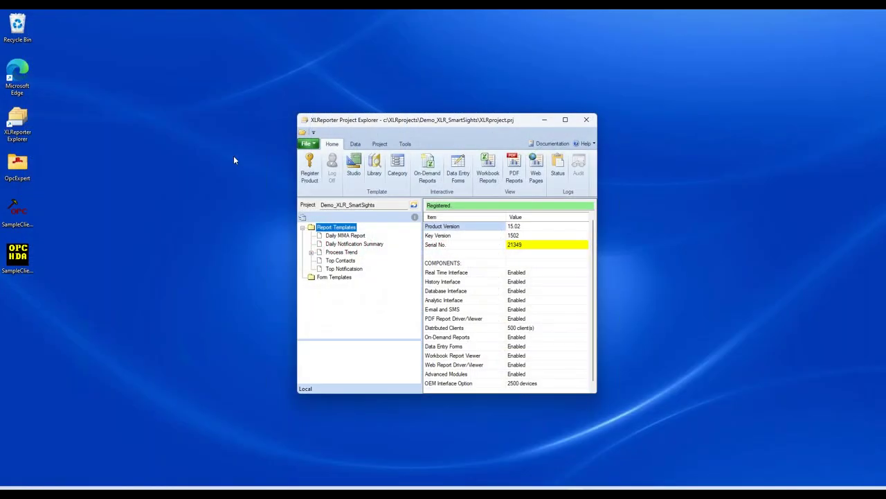
Step: In Edge, load localhost/XLRweb/xlrapp/user/list/template and dismiss the expired-session prompt
{"action": "double_click", "coordinate": [34, 83]}
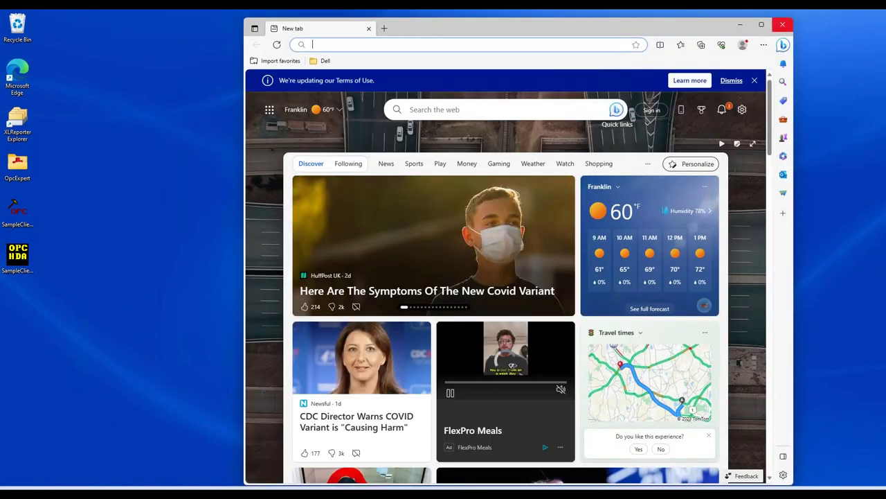
{"action": "left_click", "coordinate": [783, 25]}
{"action": "mouse_move", "coordinate": [474, 493]}
{"action": "left_click", "coordinate": [472, 427]}
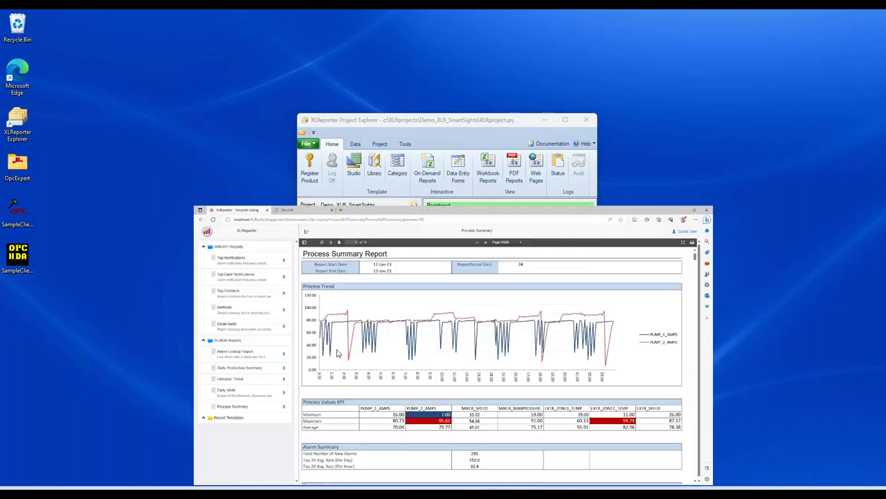
{"action": "triple_click", "coordinate": [125, 35]}
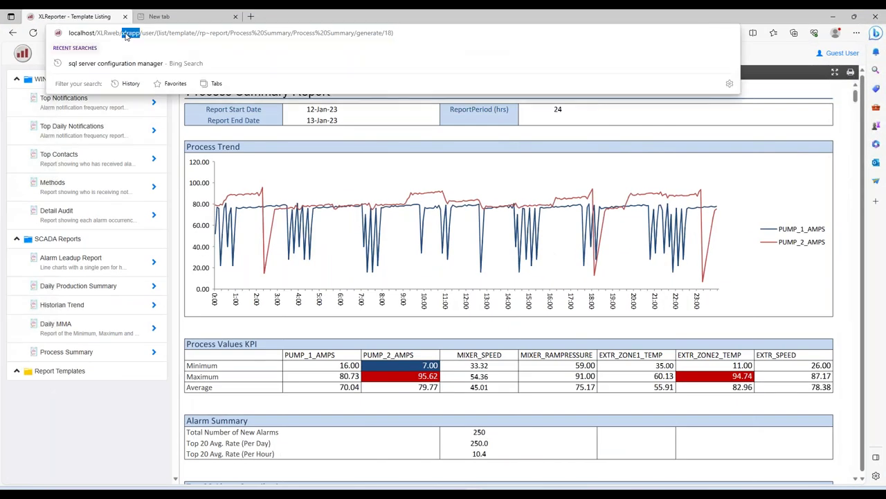
{"action": "type", "text": "lo"}
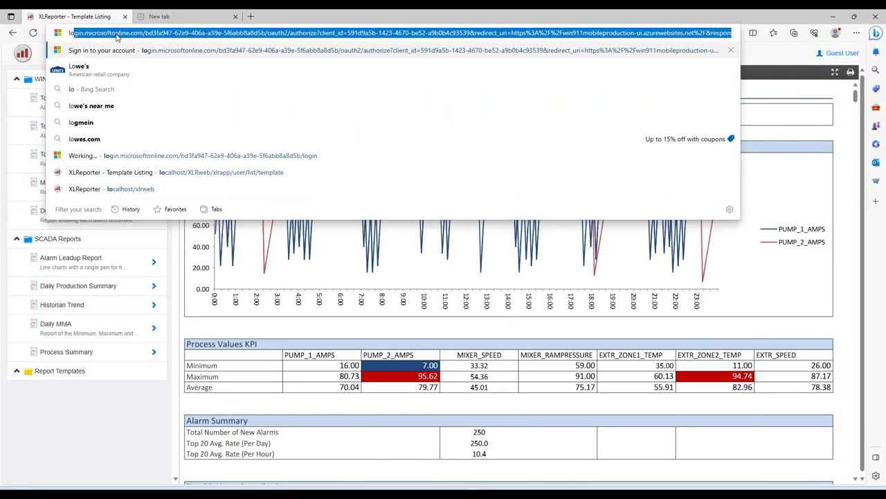
{"action": "type", "text": "ca"}
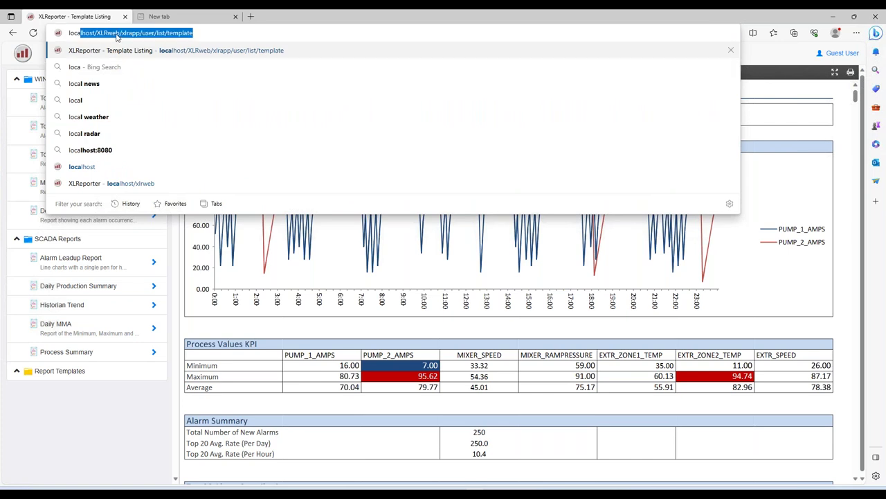
{"action": "key", "text": "Return"}
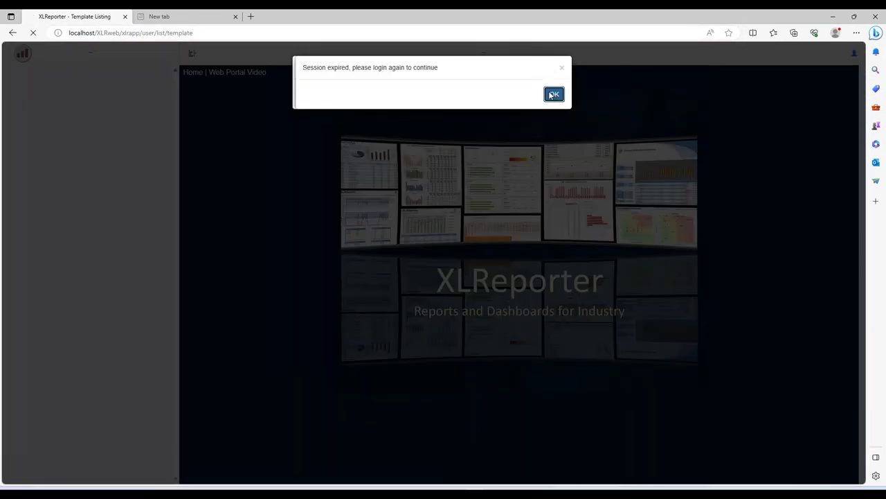
{"action": "left_click", "coordinate": [554, 95]}
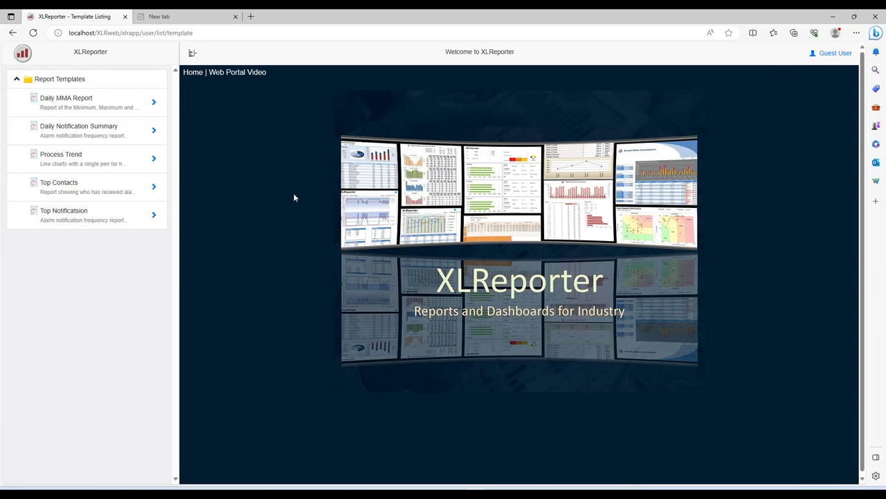
Step: Open the Process Trend template and generate its line charts for the Extruder instance
{"action": "left_click", "coordinate": [99, 165]}
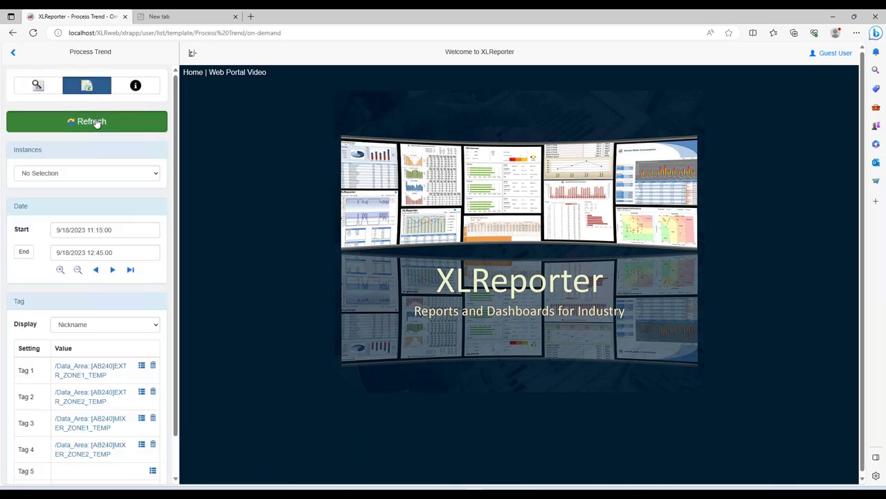
{"action": "left_click", "coordinate": [97, 122]}
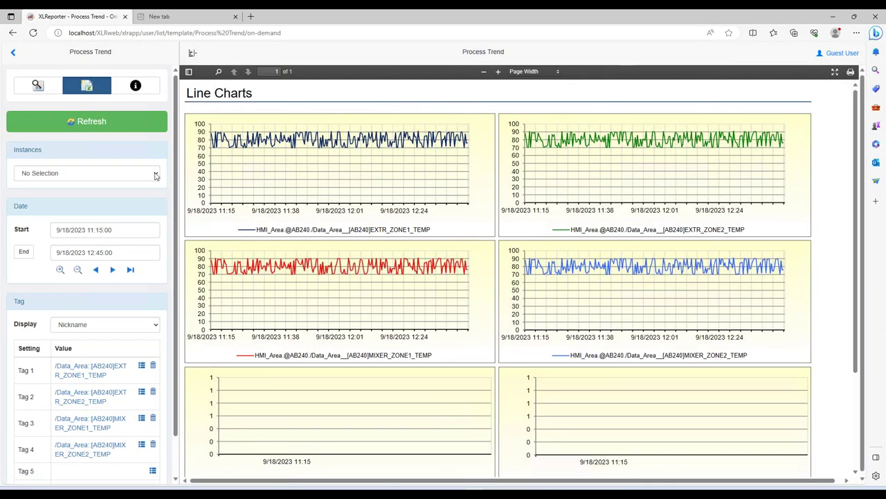
{"action": "left_click", "coordinate": [147, 174]}
{"action": "left_click", "coordinate": [112, 196]}
{"action": "left_click", "coordinate": [97, 122]}
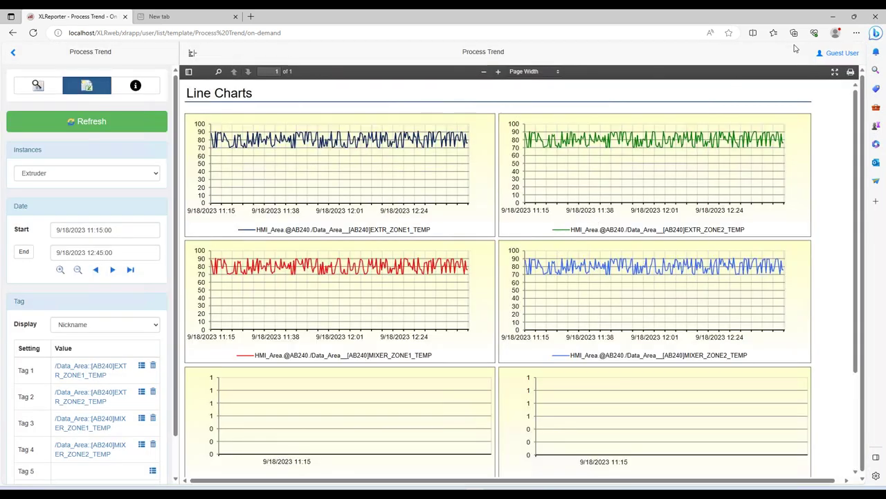
{"action": "left_click", "coordinate": [839, 56]}
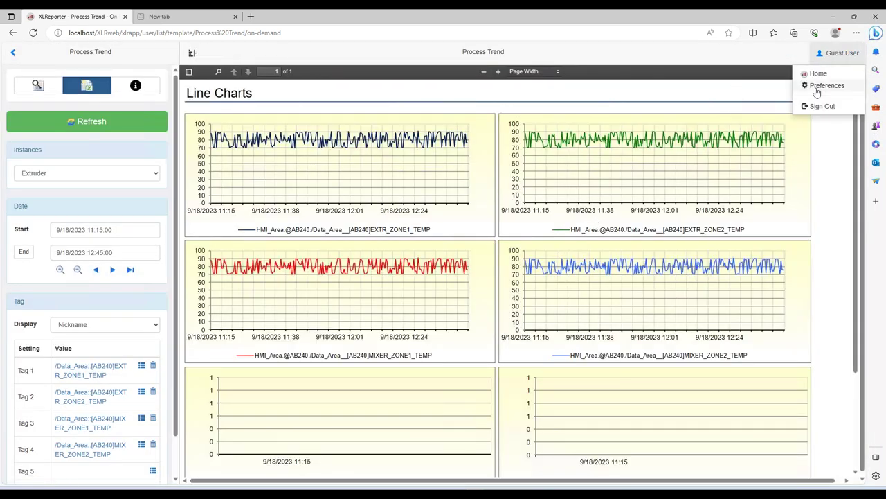
{"action": "left_click", "coordinate": [828, 85]}
Step: Set Reports On-Demand to Download Excel Format, then regenerate and open Process Trend.xlsx
{"action": "left_click", "coordinate": [626, 248]}
{"action": "left_click", "coordinate": [584, 270]}
{"action": "left_click", "coordinate": [708, 331]}
{"action": "left_click", "coordinate": [558, 97]}
{"action": "left_click", "coordinate": [111, 121]}
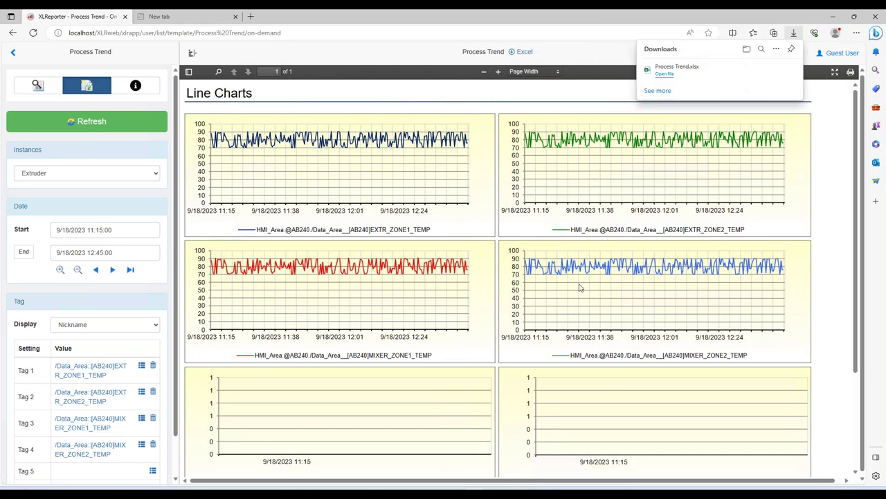
{"action": "left_click", "coordinate": [712, 79]}
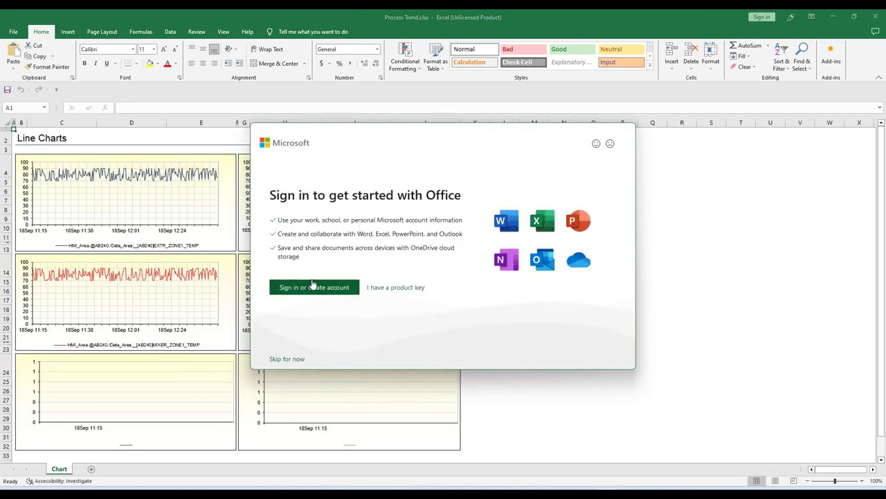
Step: Skip the Office sign-in and Microsoft 365 prompts, view the Chart sheet, then close the workbook
{"action": "left_click", "coordinate": [287, 358]}
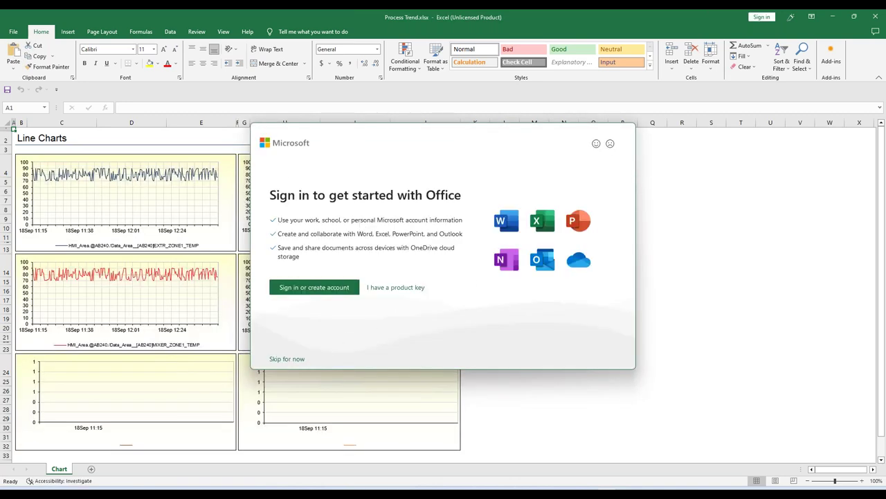
{"action": "left_click", "coordinate": [414, 278]}
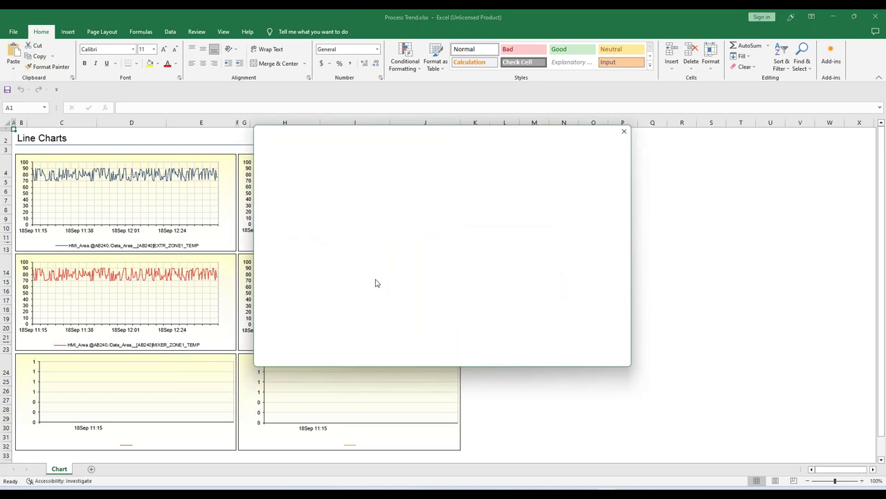
{"action": "left_click", "coordinate": [628, 129]}
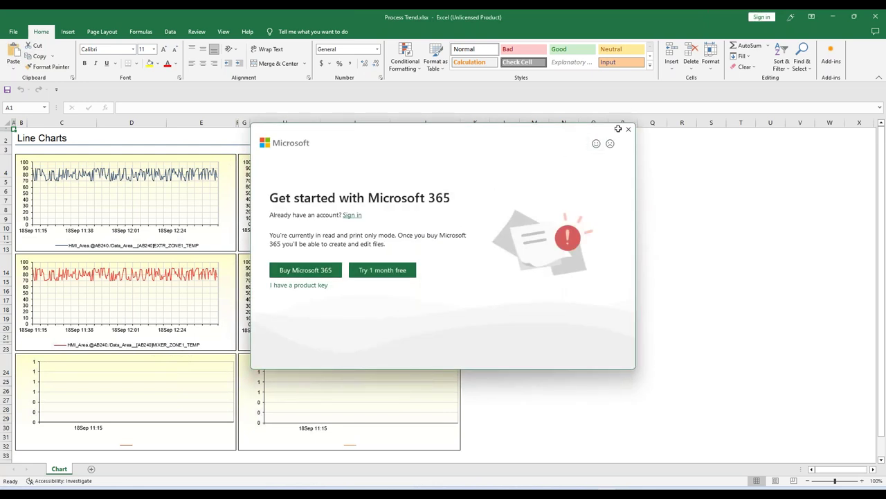
{"action": "left_click", "coordinate": [147, 202]}
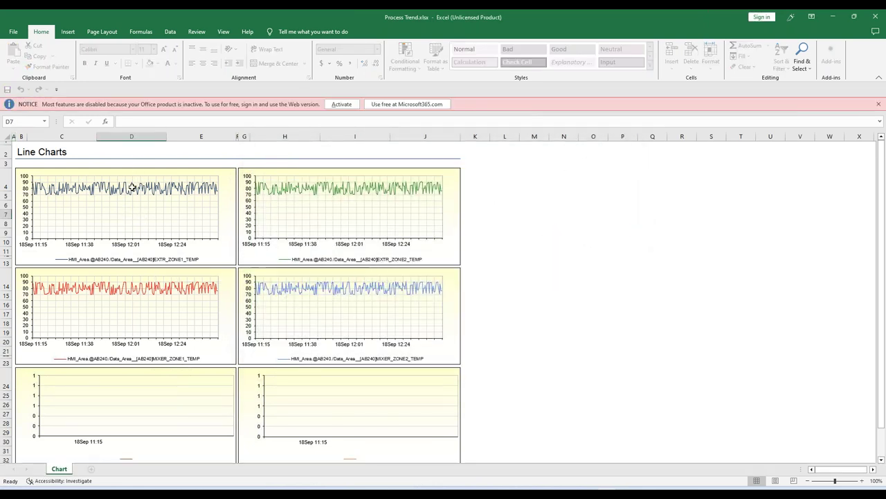
{"action": "left_click", "coordinate": [130, 187]}
{"action": "right_click", "coordinate": [61, 469]}
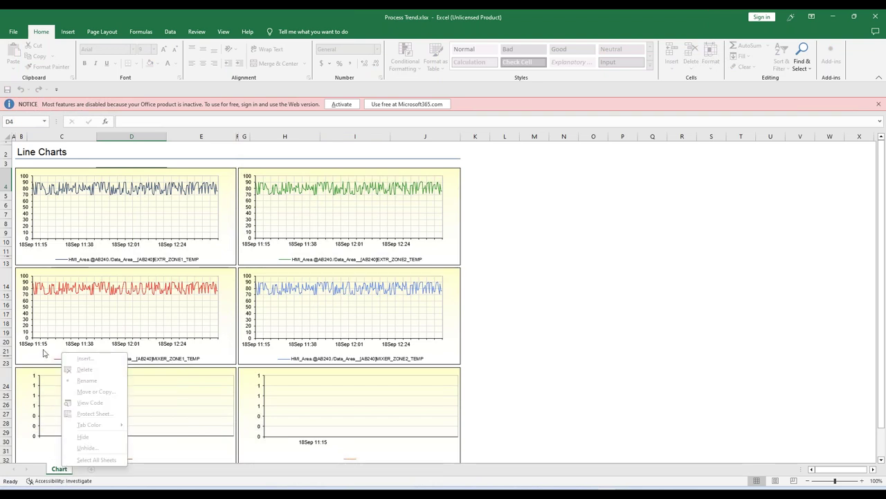
{"action": "left_click", "coordinate": [46, 332]}
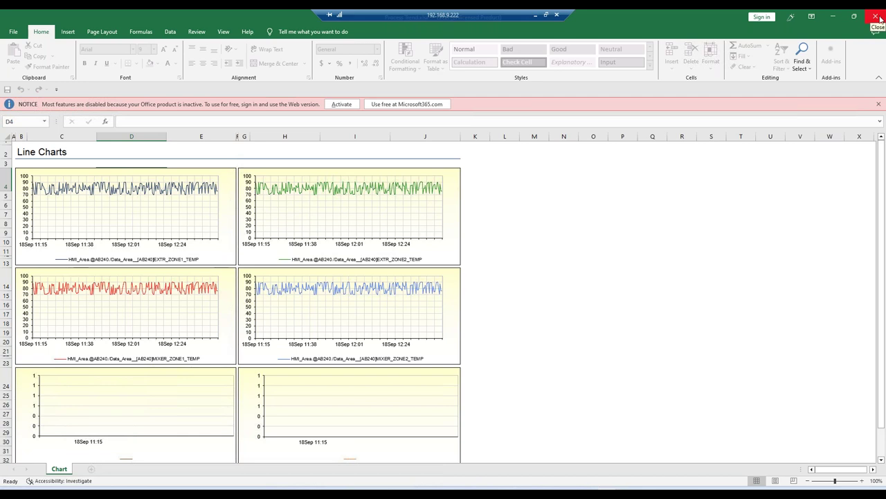
{"action": "left_click", "coordinate": [876, 19]}
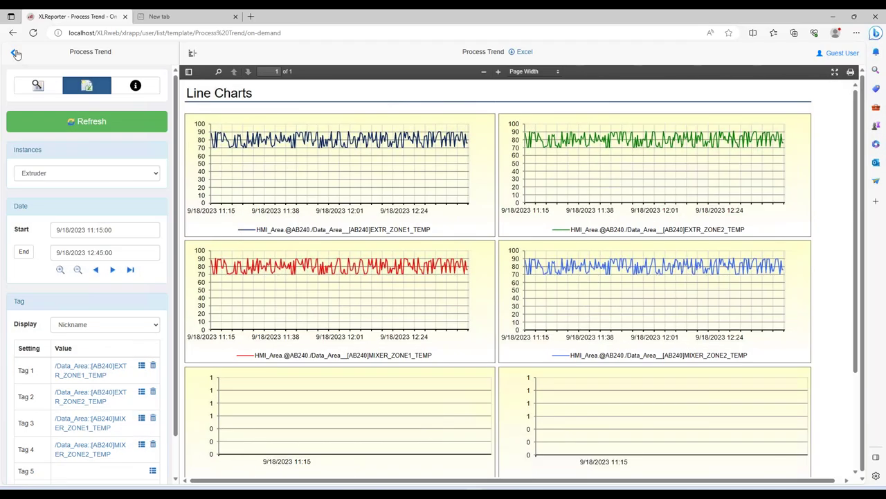
Step: Generate the Top Contacts report from the template list, then close the browser
{"action": "left_click", "coordinate": [16, 53]}
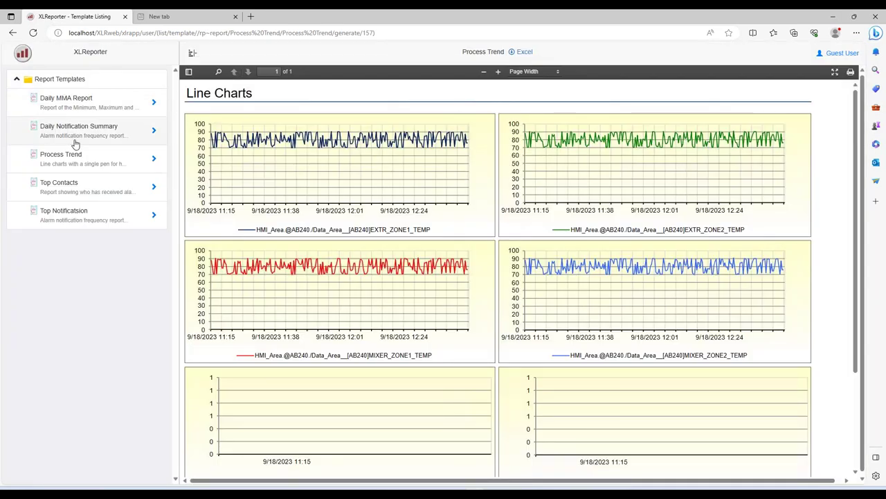
{"action": "left_click", "coordinate": [88, 187]}
{"action": "left_click", "coordinate": [79, 122]}
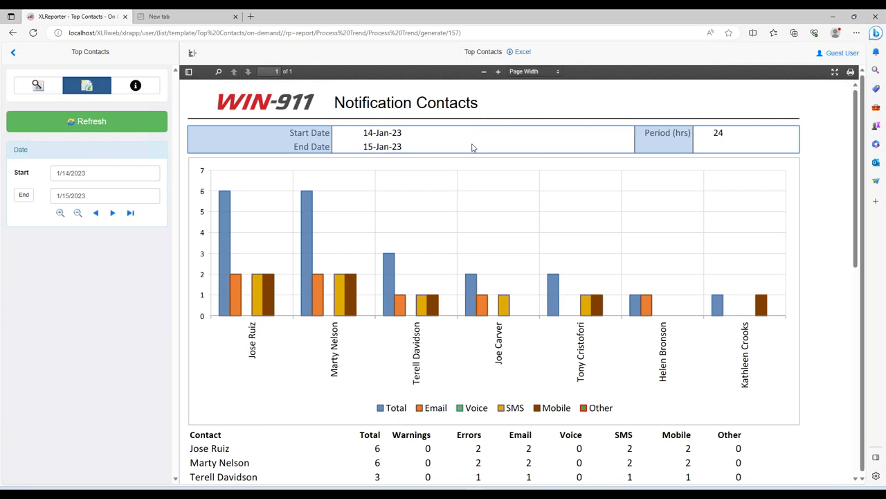
{"action": "left_click", "coordinate": [875, 18]}
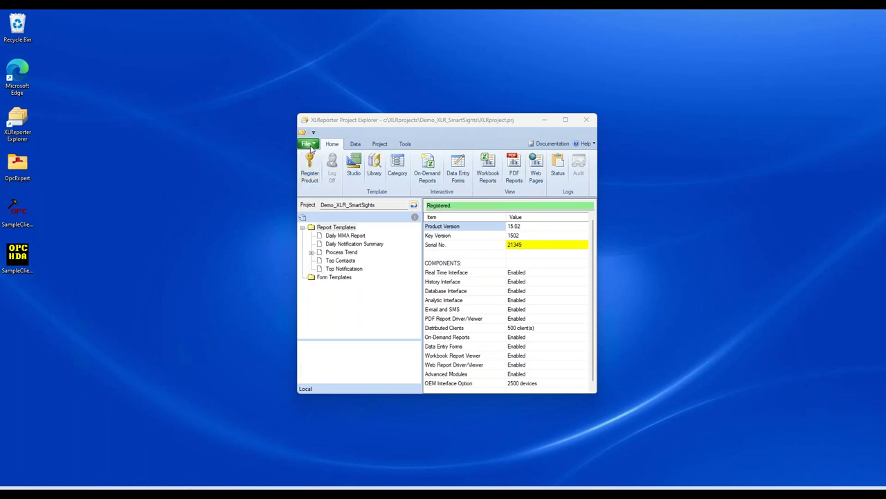
Step: Open the C:\XLRprojects\Win911 project, accepting the web portal update warning and UAC prompt
{"action": "left_click", "coordinate": [309, 144]}
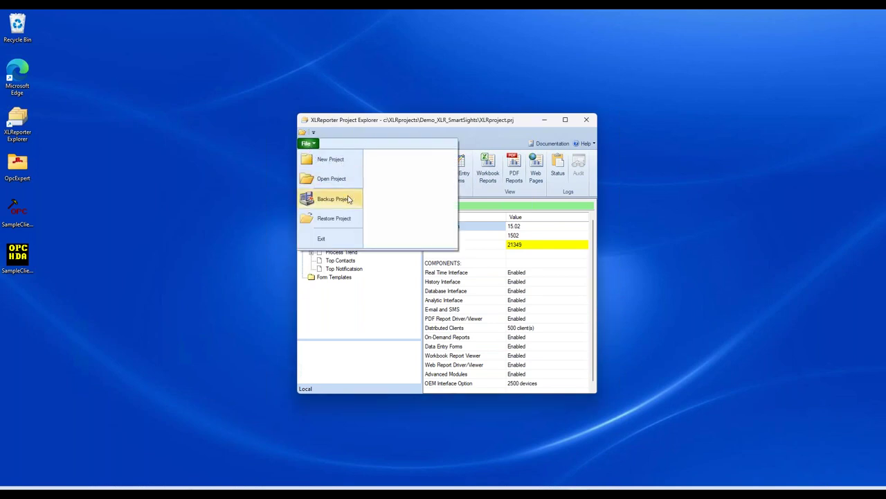
{"action": "left_click", "coordinate": [333, 179]}
{"action": "left_click", "coordinate": [428, 265]}
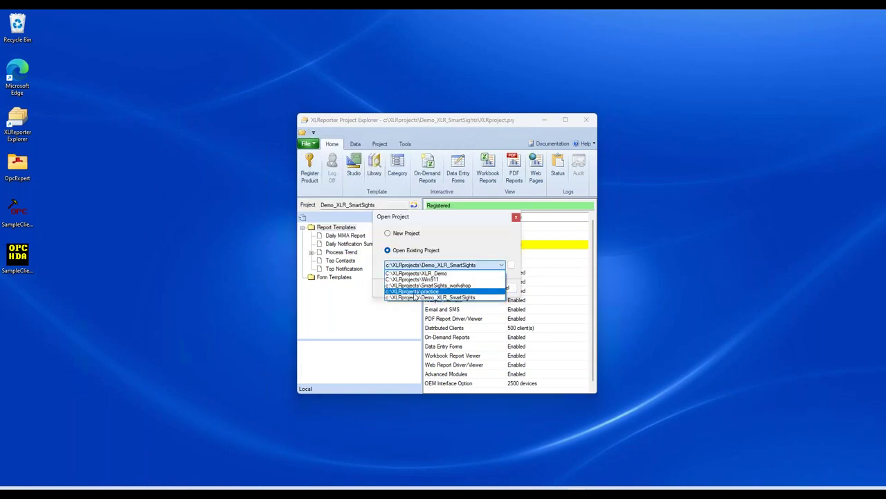
{"action": "left_click", "coordinate": [415, 279]}
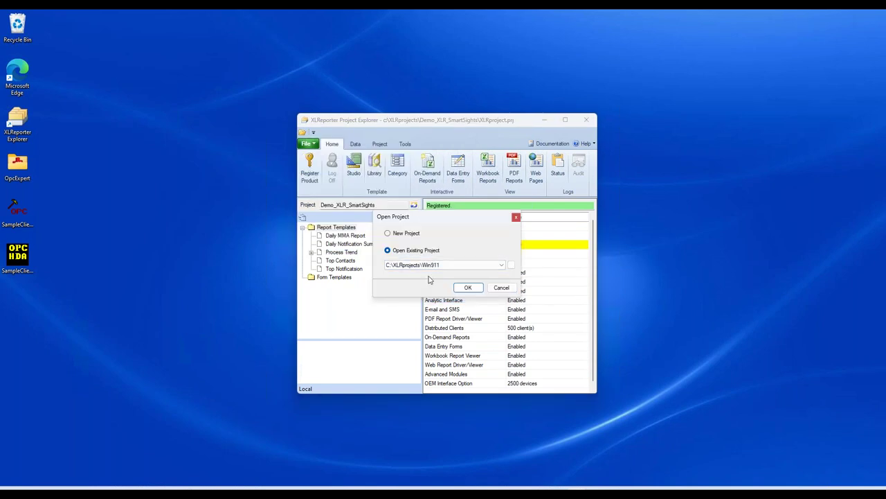
{"action": "left_click", "coordinate": [465, 287]}
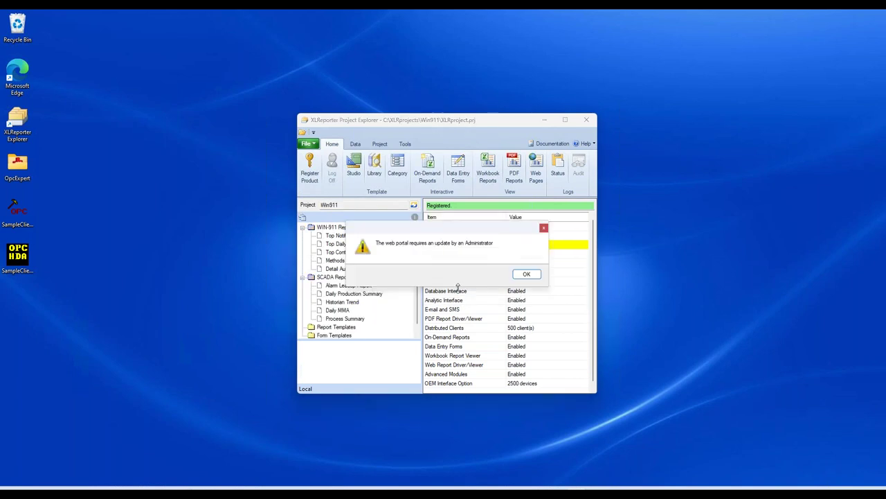
{"action": "left_click", "coordinate": [525, 275]}
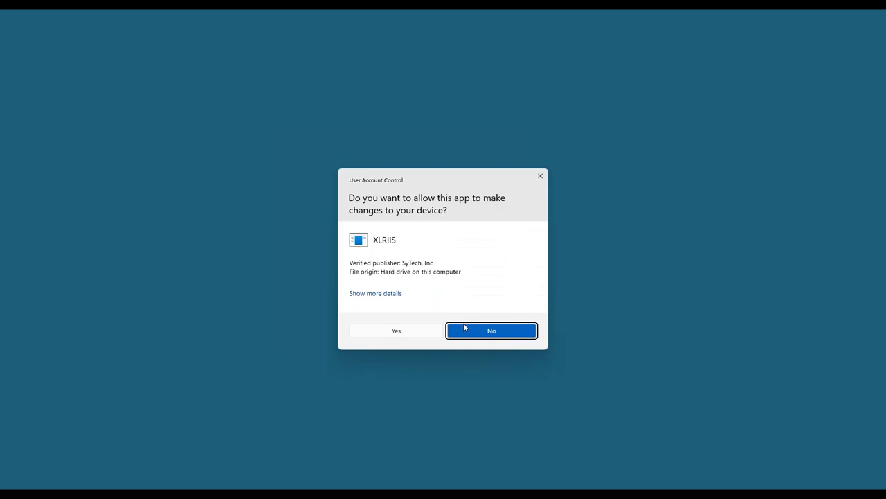
{"action": "left_click", "coordinate": [392, 332]}
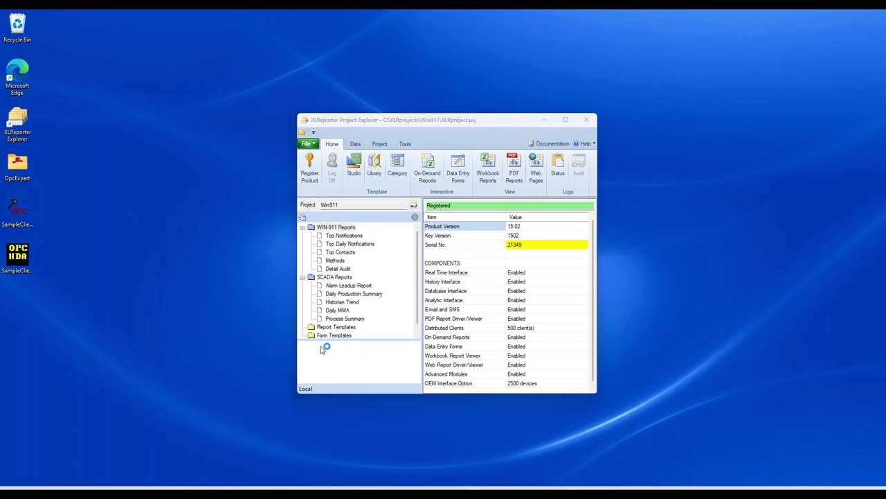
Step: Load localhost/XLRweb in Edge to reach the Win911 portal template listing
{"action": "type", "text": "localhost/XLRweb/xlrapp/user/list/template"}
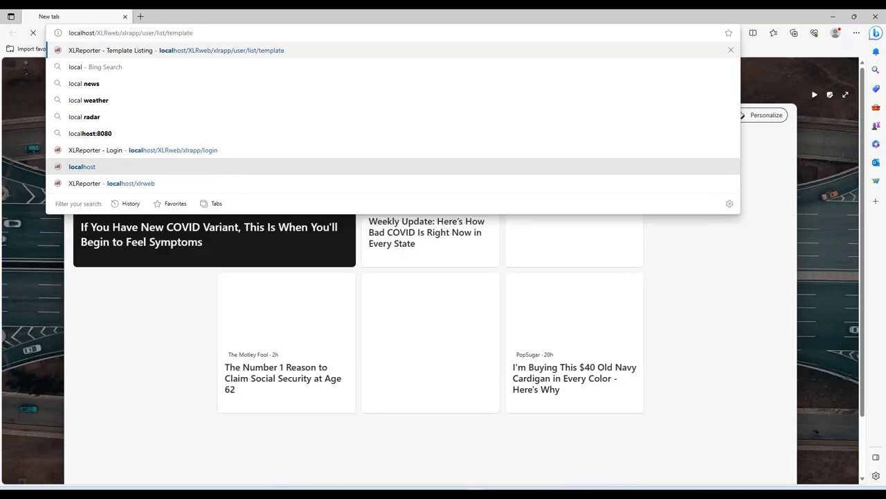
{"action": "key", "text": "Return"}
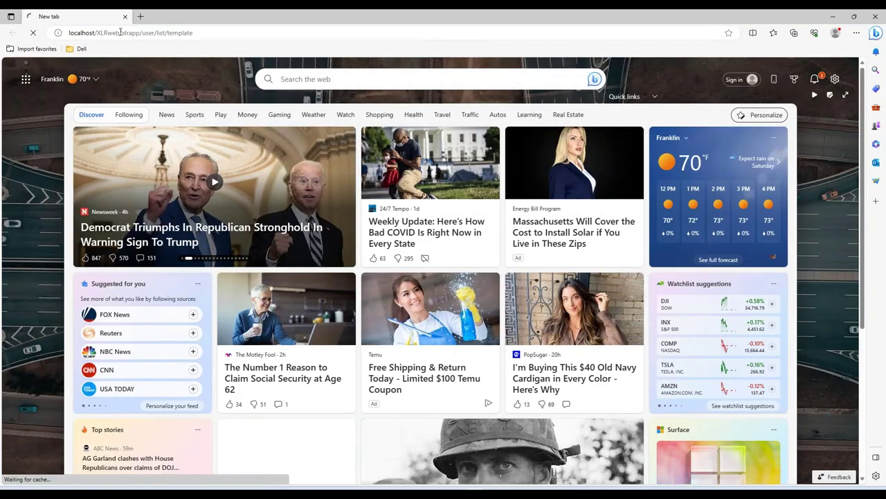
{"action": "left_click_drag", "start_coordinate": [120, 33], "coordinate": [231, 33]}
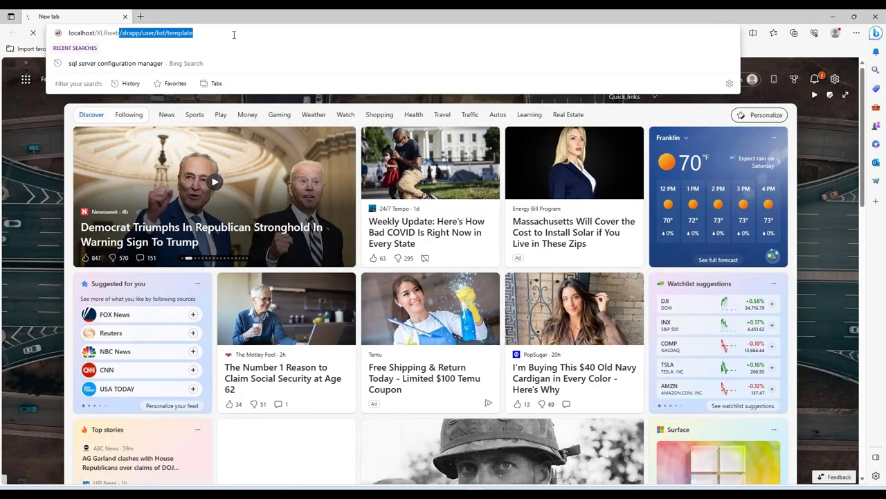
{"action": "key", "text": "BackSpace"}
{"action": "key", "text": "Return"}
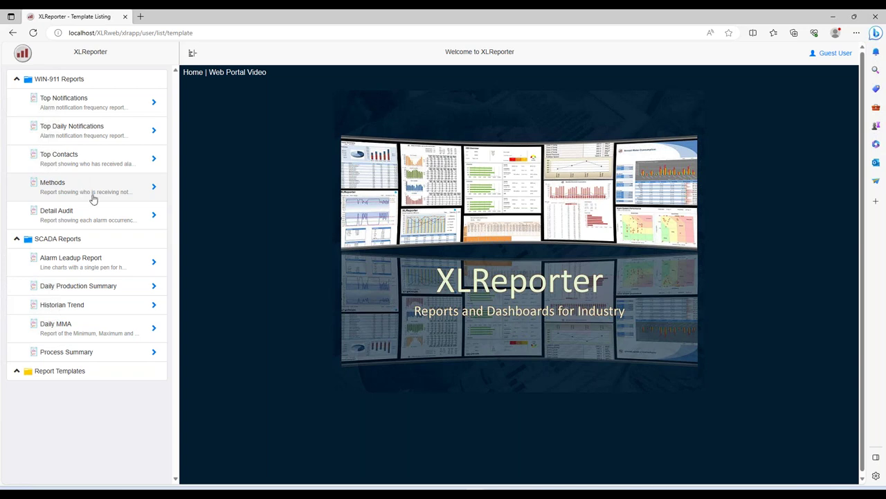
Step: Generate the Process Summary report and advance it to 12-Jan-2023
{"action": "left_click", "coordinate": [86, 354]}
{"action": "left_click", "coordinate": [89, 124]}
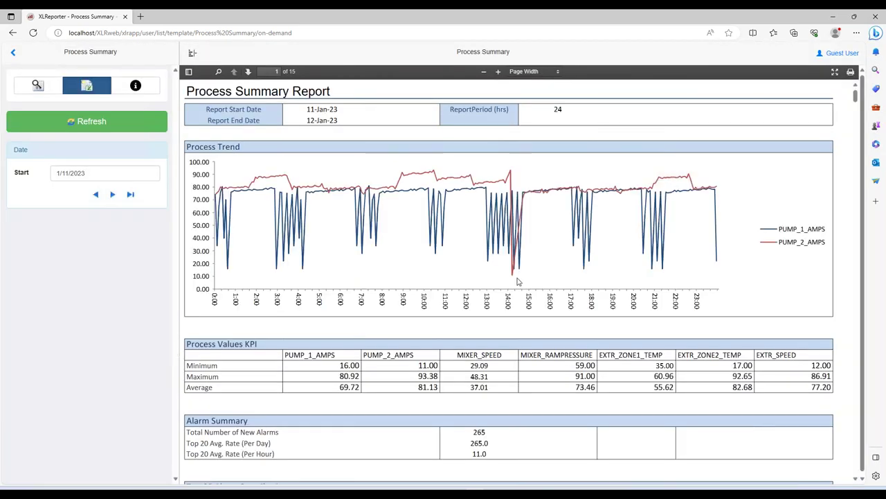
{"action": "left_click", "coordinate": [113, 196]}
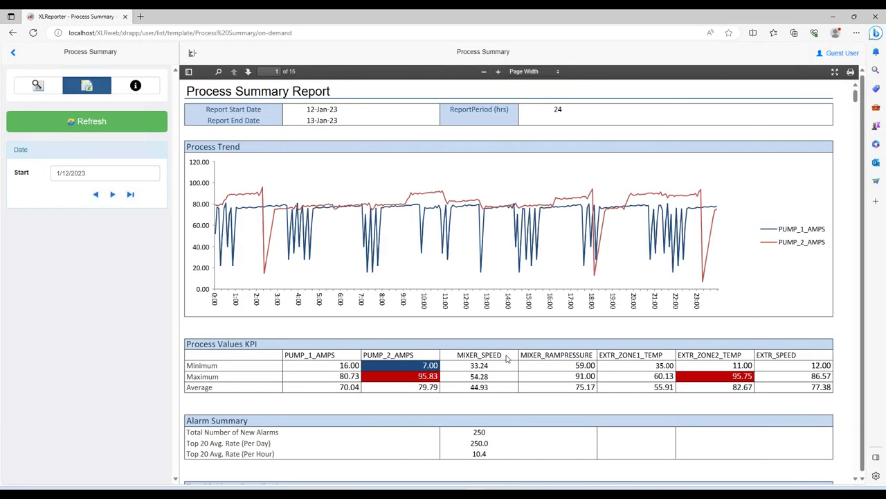
Step: Review the trend chart, KPI table and alarm summary, then return to the report list
{"action": "scroll", "coordinate": [506, 358], "scroll_direction": "down", "scroll_amount": 1}
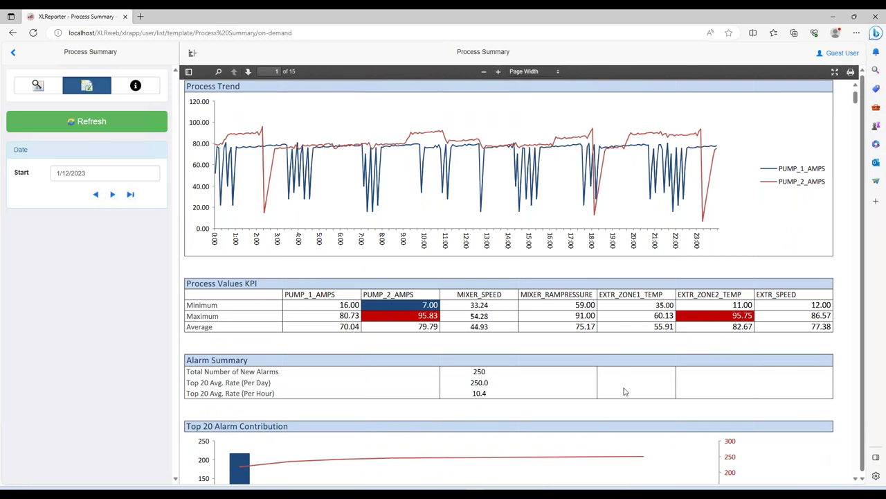
{"action": "scroll", "coordinate": [558, 397], "scroll_direction": "down", "scroll_amount": 3}
{"action": "scroll", "coordinate": [558, 396], "scroll_direction": "down", "scroll_amount": 1}
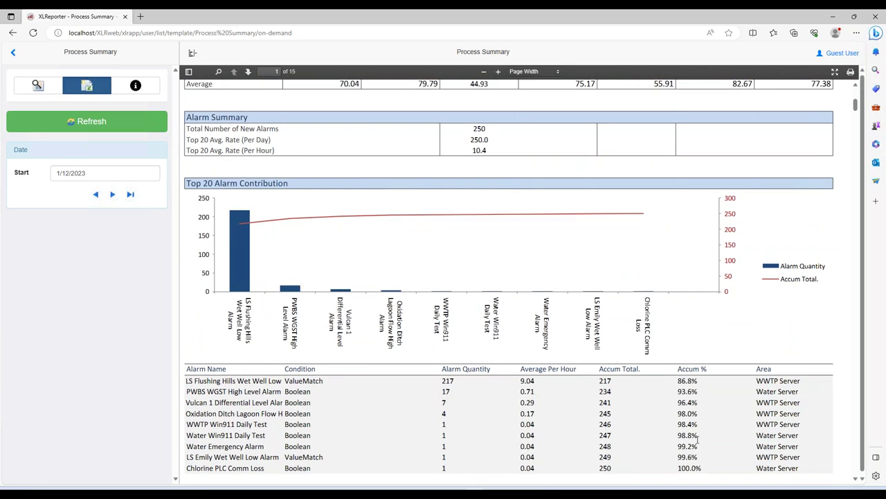
{"action": "scroll", "coordinate": [679, 437], "scroll_direction": "up", "scroll_amount": 5}
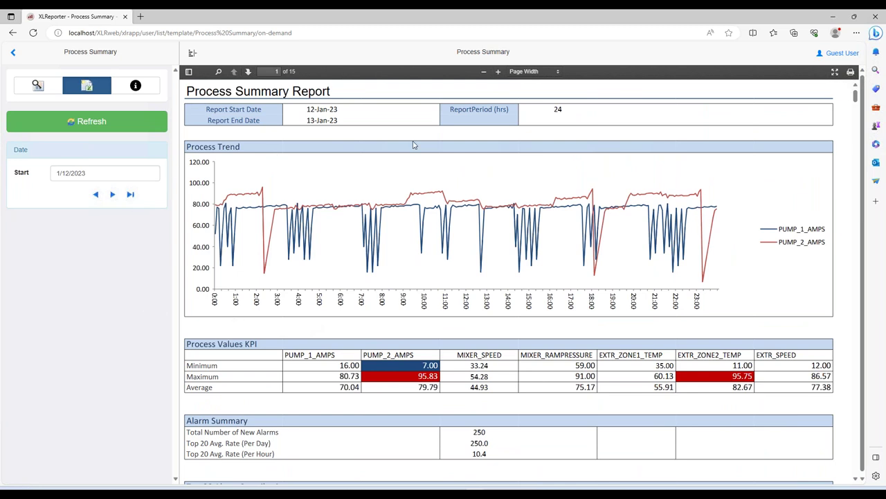
{"action": "left_click", "coordinate": [12, 53]}
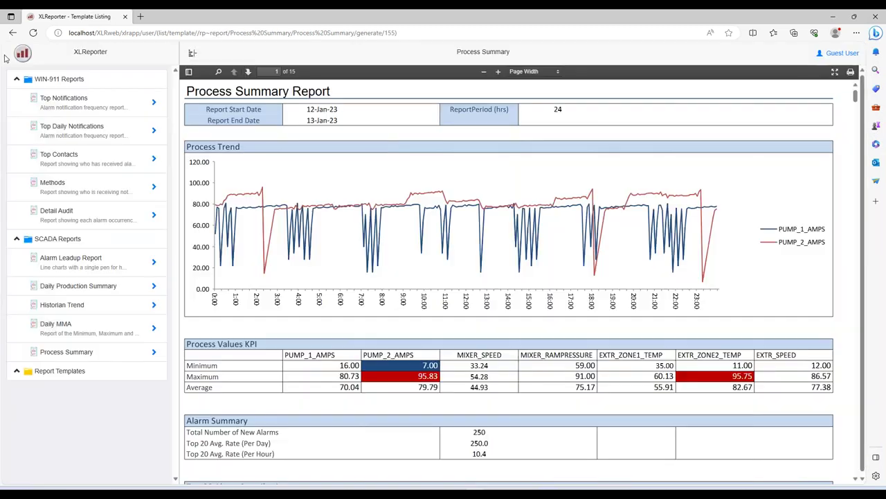
Step: Generate the Alarm Lead-up Report for Stafford Rd Tower Door Alarm, filtering the list by 10 records
{"action": "left_click", "coordinate": [75, 272]}
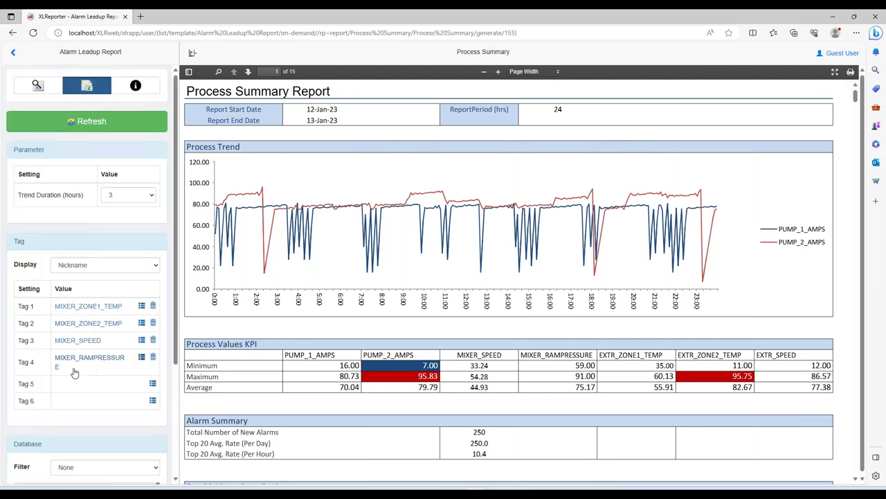
{"action": "scroll", "coordinate": [95, 401], "scroll_direction": "down", "scroll_amount": 2}
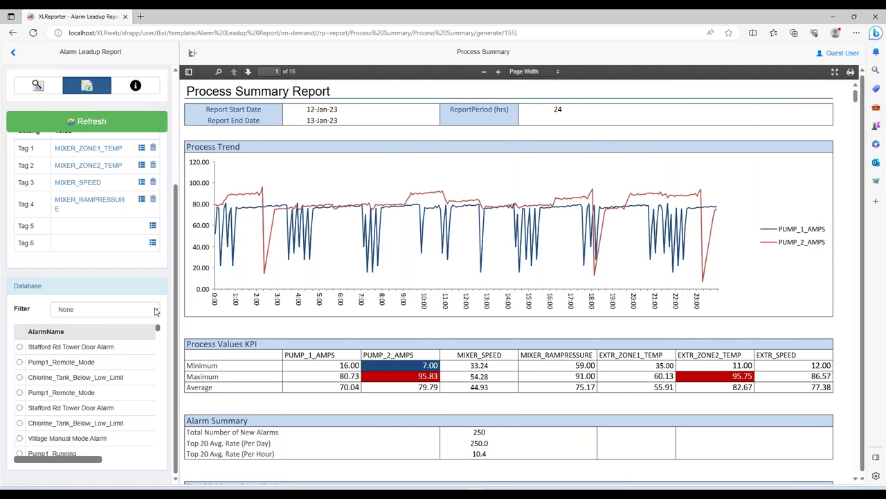
{"action": "left_click", "coordinate": [153, 310]}
{"action": "left_click", "coordinate": [79, 397]}
{"action": "left_click", "coordinate": [140, 331]}
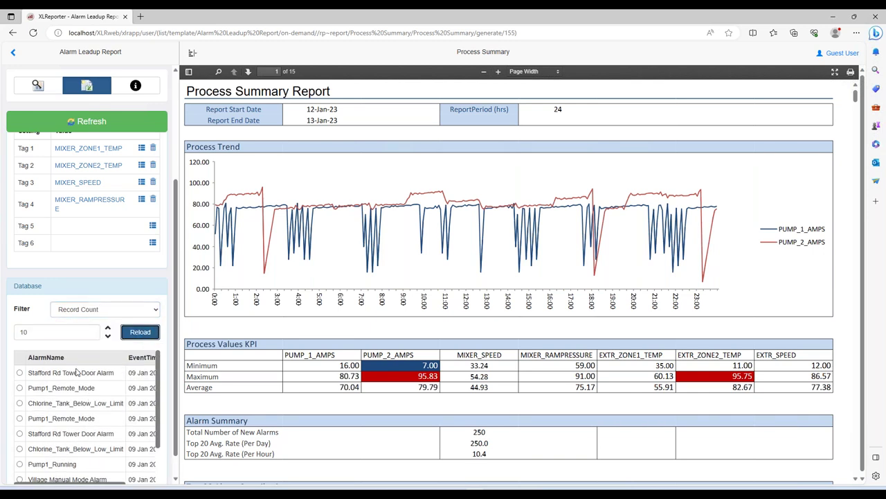
{"action": "left_click", "coordinate": [20, 374]}
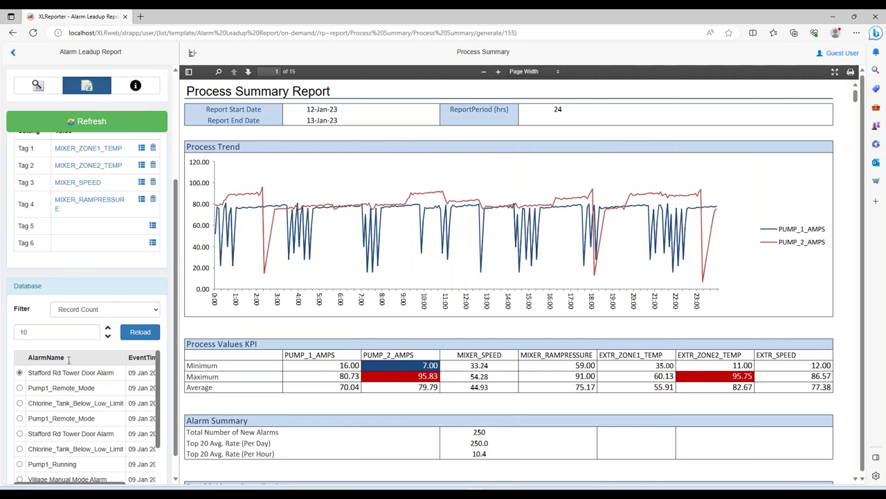
{"action": "scroll", "coordinate": [81, 275], "scroll_direction": "up", "scroll_amount": 2}
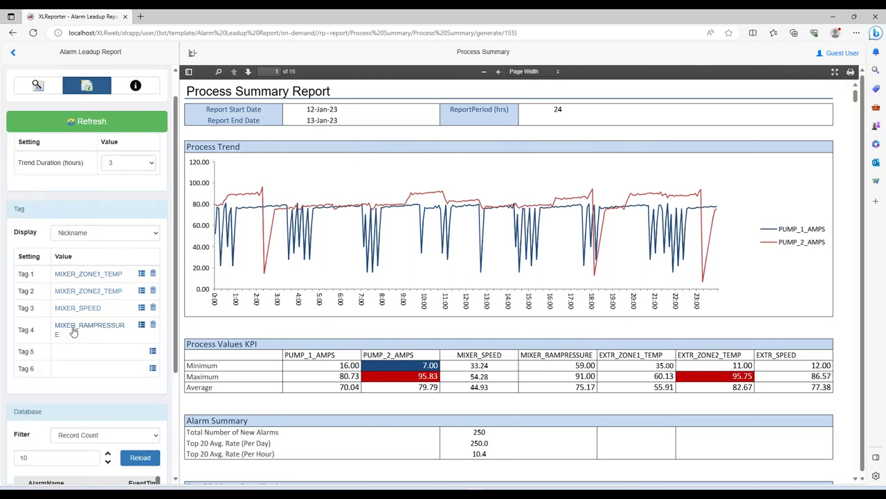
{"action": "left_click", "coordinate": [111, 124]}
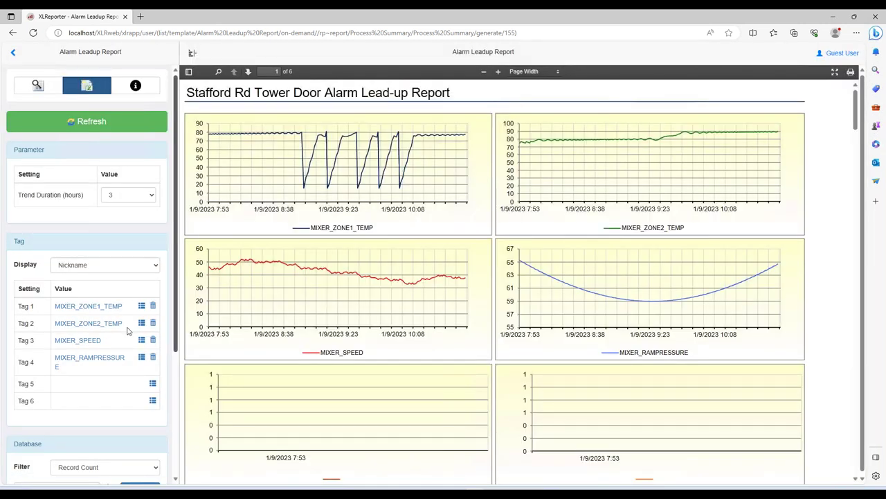
Step: Regenerate the lead-up report with a 5-hour trend duration and review the mixer charts
{"action": "scroll", "coordinate": [97, 305], "scroll_direction": "down", "scroll_amount": 2}
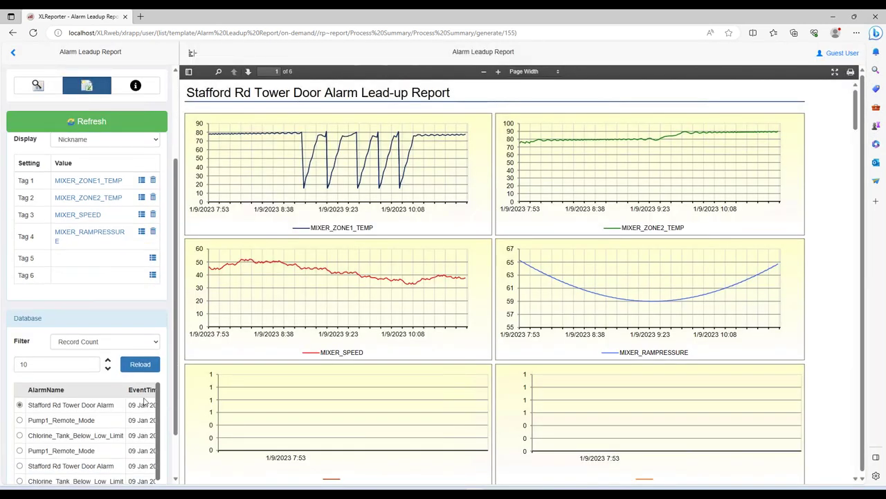
{"action": "scroll", "coordinate": [93, 292], "scroll_direction": "up", "scroll_amount": 2}
{"action": "left_click", "coordinate": [149, 200]}
{"action": "left_click", "coordinate": [119, 243]}
{"action": "left_click", "coordinate": [103, 128]}
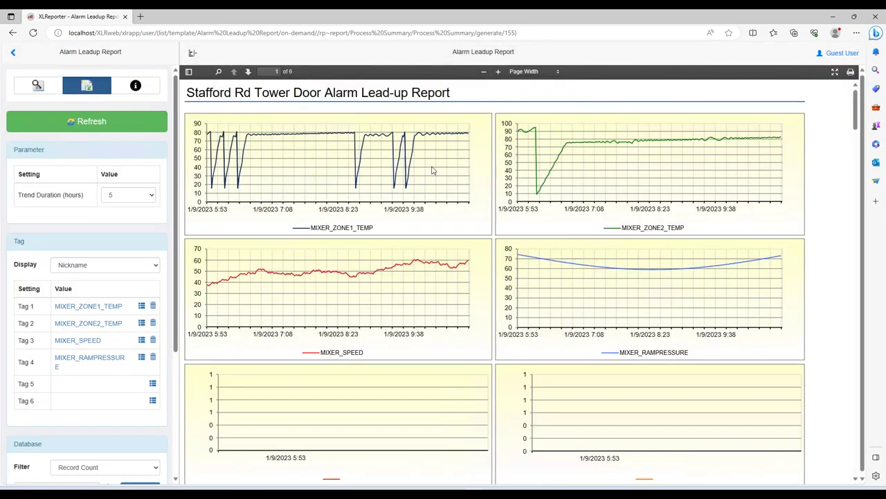
{"action": "scroll", "coordinate": [61, 352], "scroll_direction": "down", "scroll_amount": 3}
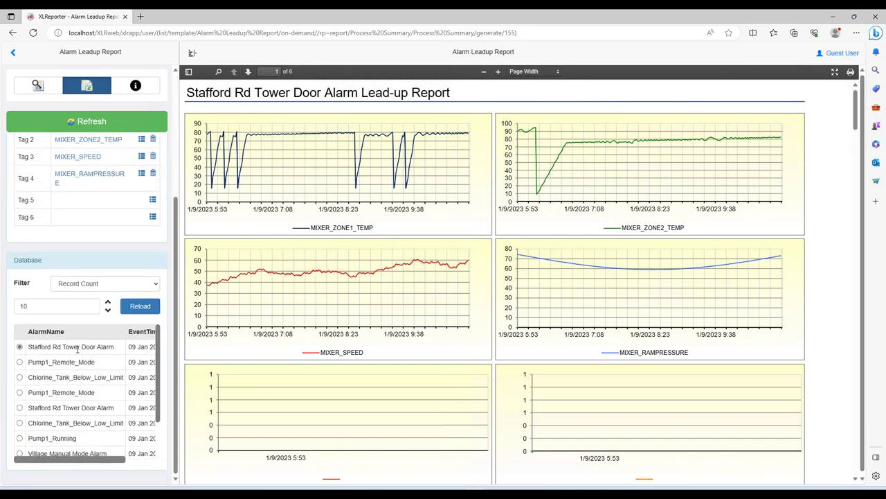
{"action": "scroll", "coordinate": [80, 349], "scroll_direction": "up", "scroll_amount": 2}
{"action": "scroll", "coordinate": [81, 345], "scroll_direction": "up", "scroll_amount": 1}
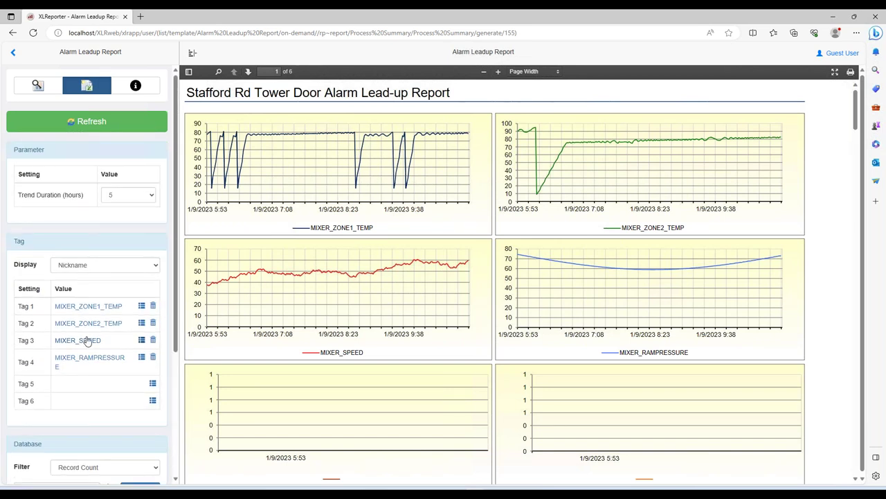